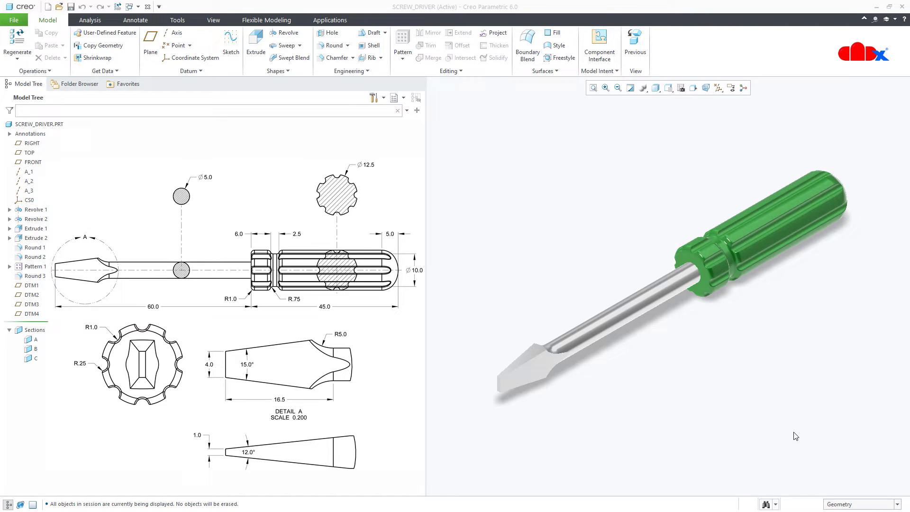
# - Create a new solid part named prt0001 from the default template and maximize its window
pyautogui.moveTo(751, 331)
pyautogui.mouseDown(button='middle')
pyautogui.moveTo(742, 340)
pyautogui.moveTo(731, 332)
pyautogui.moveTo(744, 336)
pyautogui.mouseUp(button='middle')
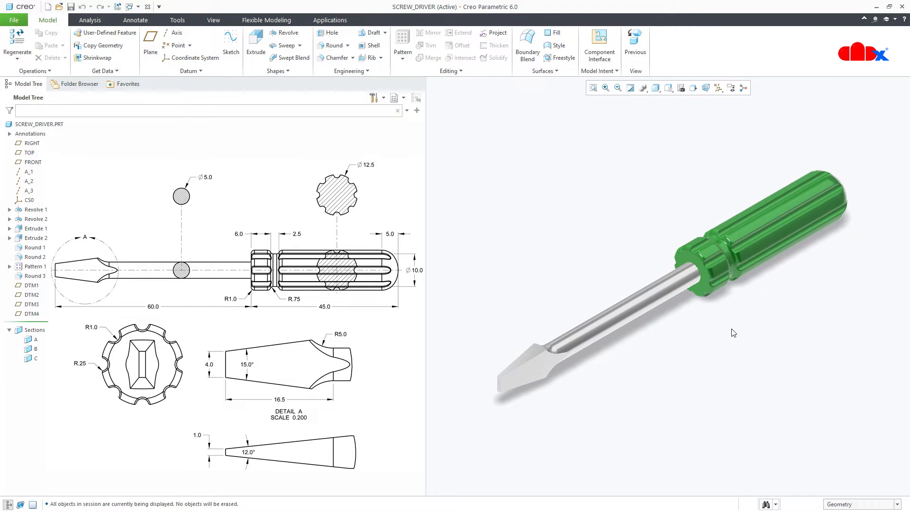
pyautogui.click(48, 7)
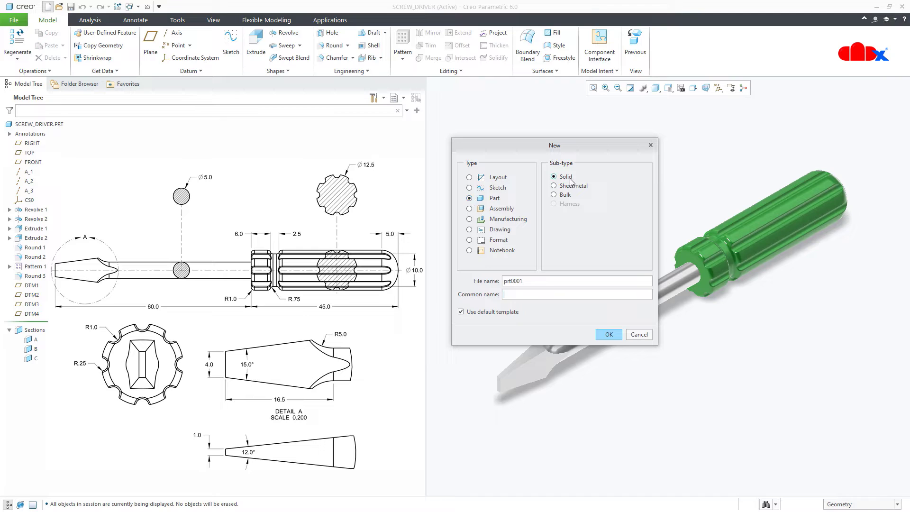
pyautogui.click(609, 335)
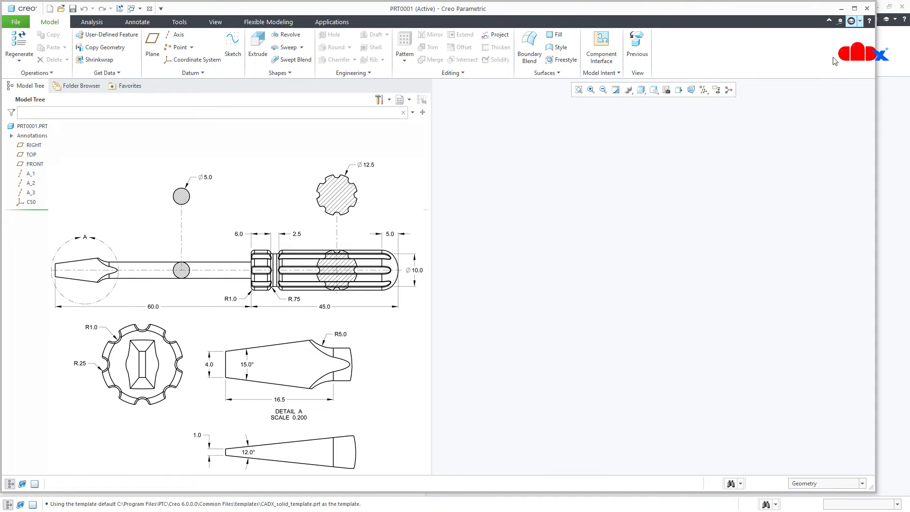
pyautogui.click(855, 8)
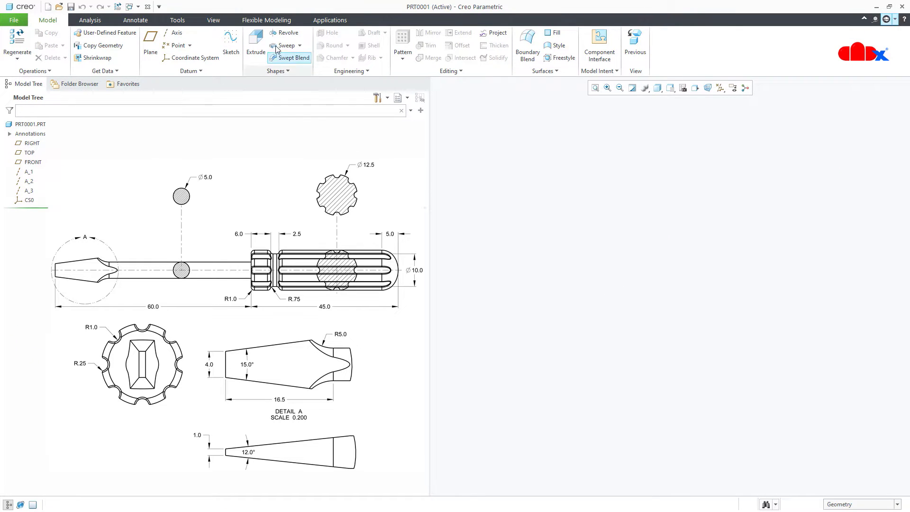
# - Start a Revolve sketch on the RIGHT plane and place a datum centerline along the horizontal reference
pyautogui.click(284, 32)
pyautogui.click(35, 143)
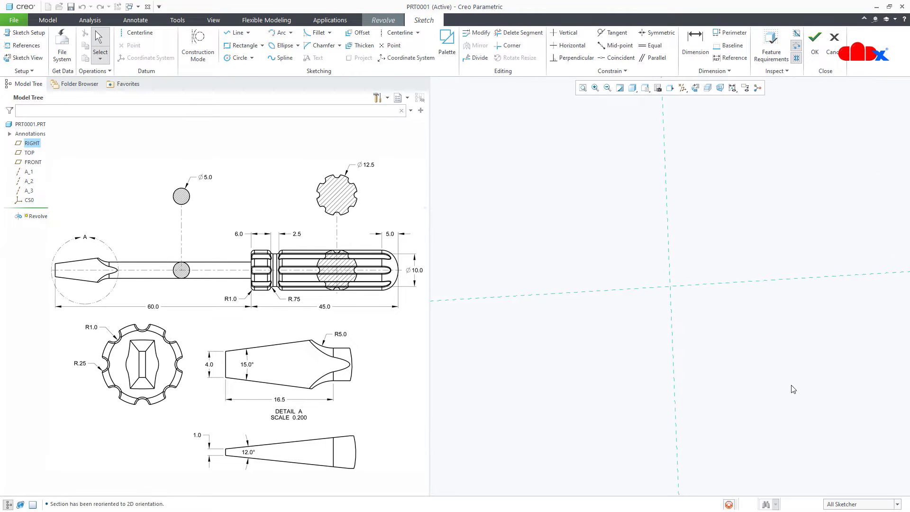
pyautogui.click(140, 33)
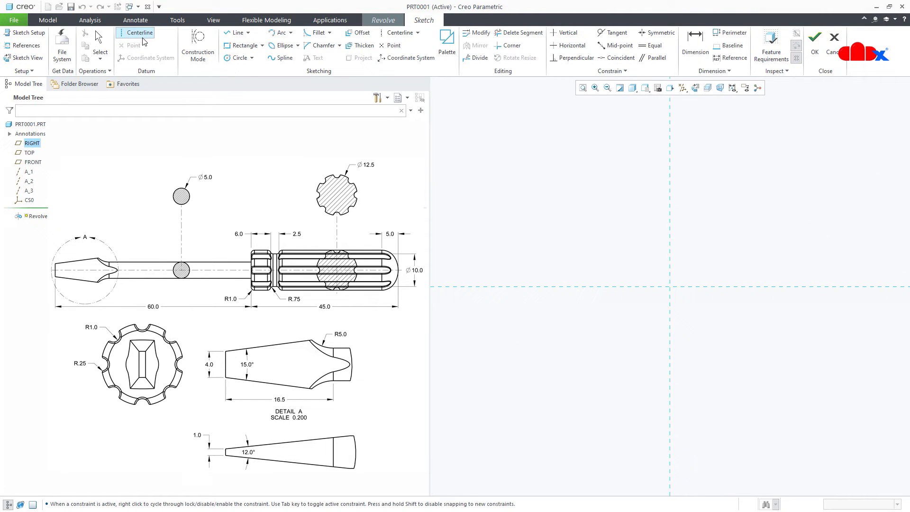
pyautogui.click(624, 285)
pyautogui.click(643, 287)
pyautogui.middleClick(643, 311)
# - Draw a vertical line upward from the origin along the vertical reference and set its diameter dimension to 12.5
pyautogui.rightClick(645, 314)
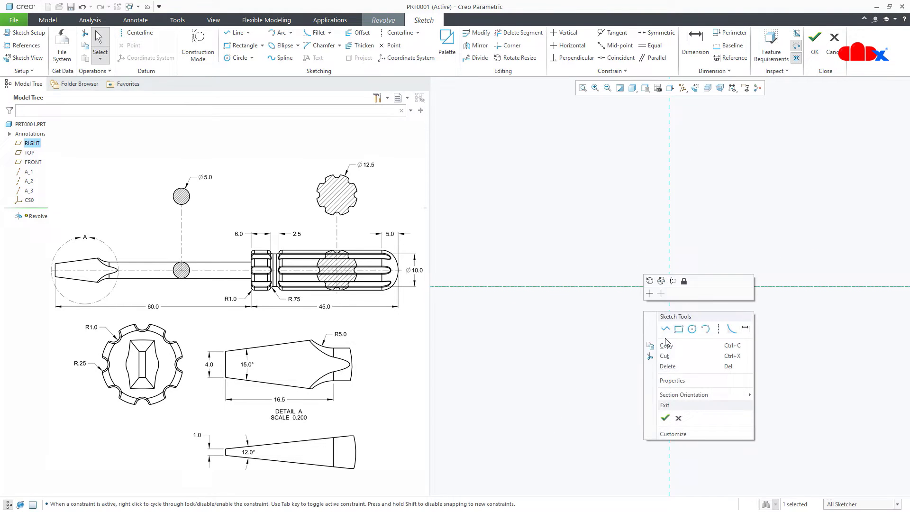
pyautogui.click(649, 280)
pyautogui.click(670, 286)
pyautogui.click(666, 244)
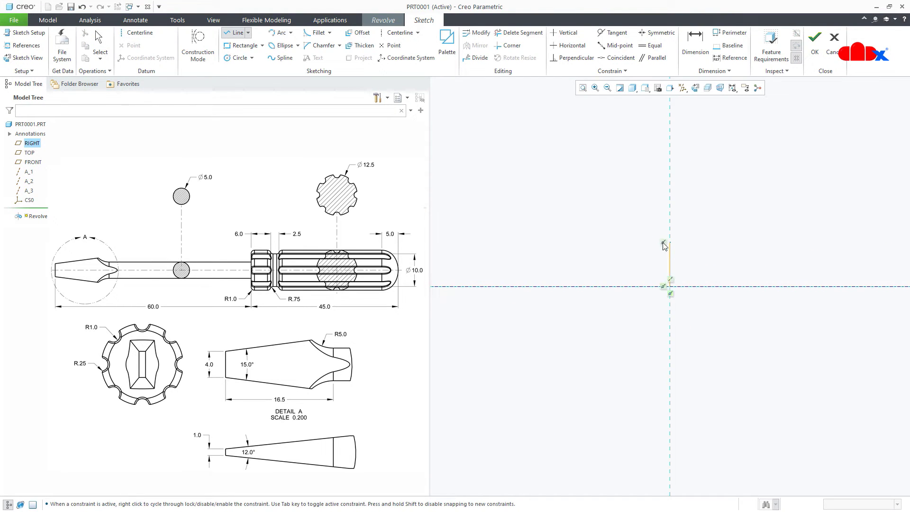
pyautogui.middleClick(656, 262)
pyautogui.scroll(-2, 704, 294)
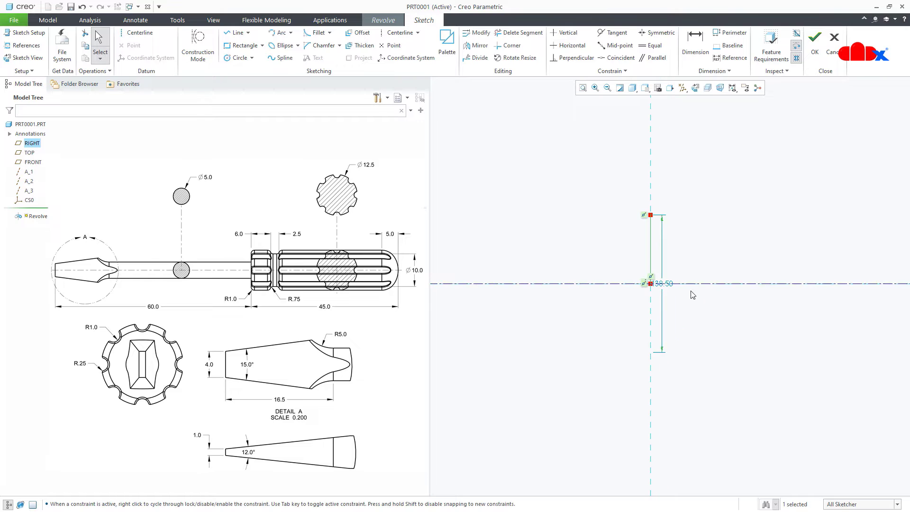
pyautogui.doubleClick(666, 284)
pyautogui.write('12.5')
pyautogui.press('Return')
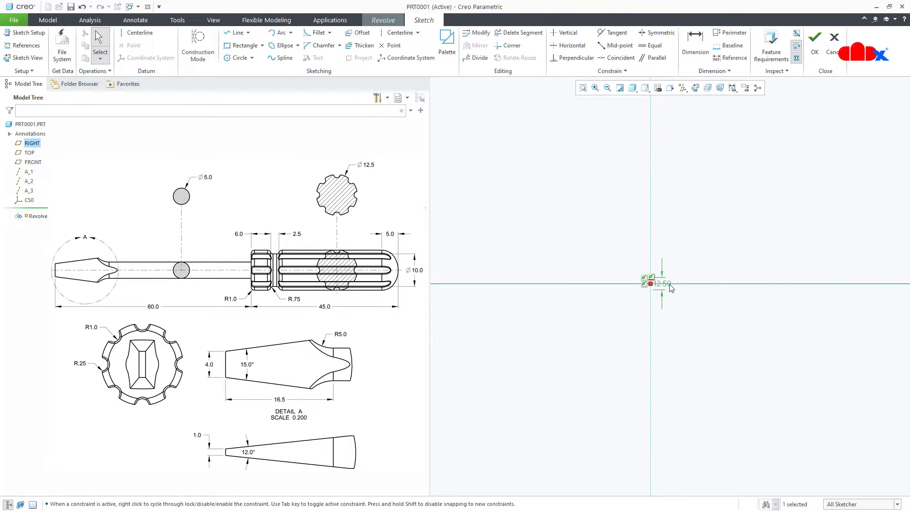
# - Draw the handle's stepped upper outline from the vertical line's free end, with a rectangular groove and a final horizontal line about 19.76 long
pyautogui.keyDown('shift'); pyautogui.moveTo(698, 339); pyautogui.dragTo(549, 356, button='middle'); pyautogui.keyUp('shift')
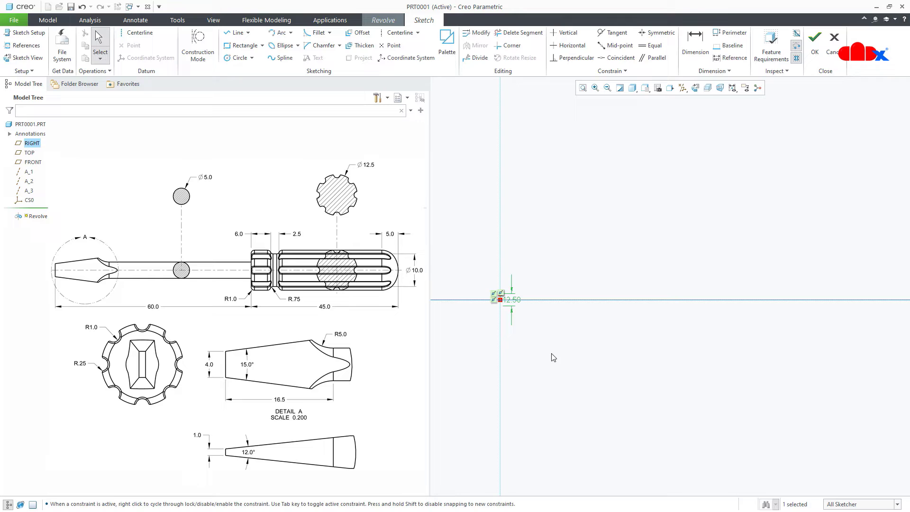
pyautogui.click(550, 353)
pyautogui.scroll(-3, 518, 301)
pyautogui.scroll(-2, 520, 305)
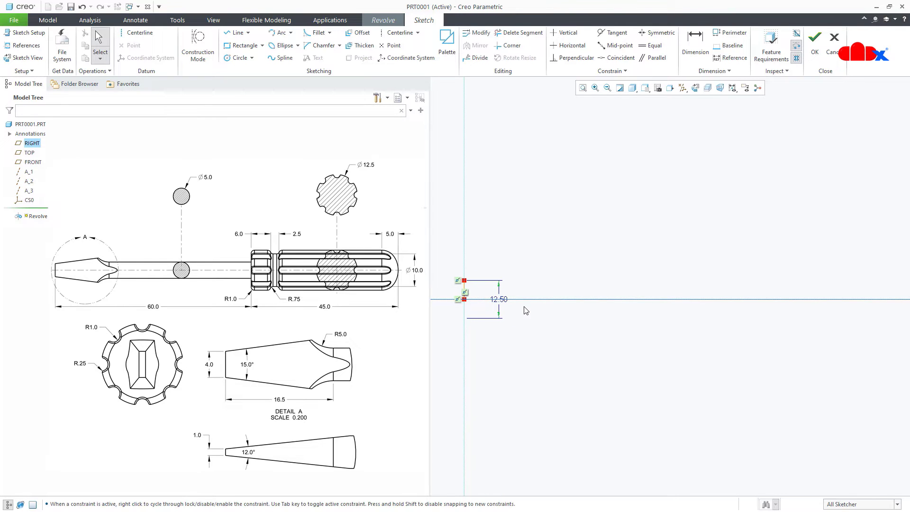
pyautogui.rightClick(526, 310)
pyautogui.click(539, 321)
pyautogui.click(464, 280)
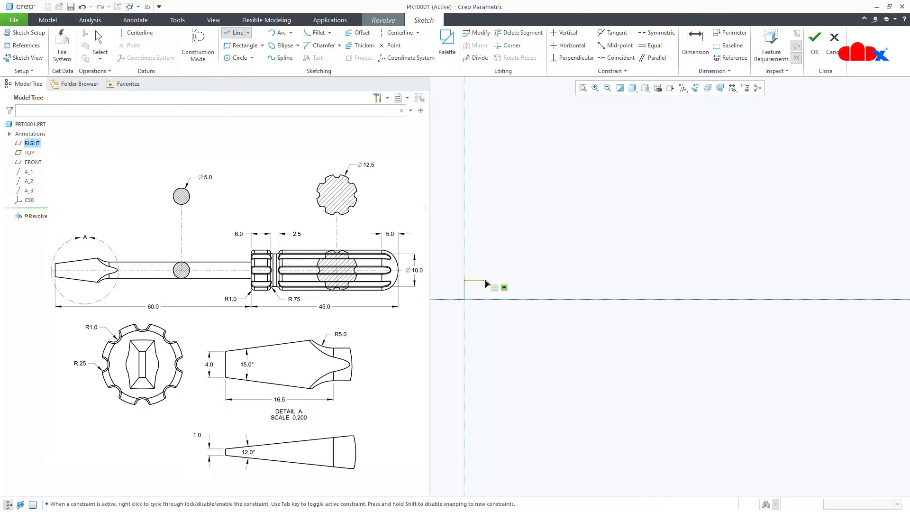
pyautogui.scroll(-1, 489, 283)
pyautogui.scroll(-1, 481, 284)
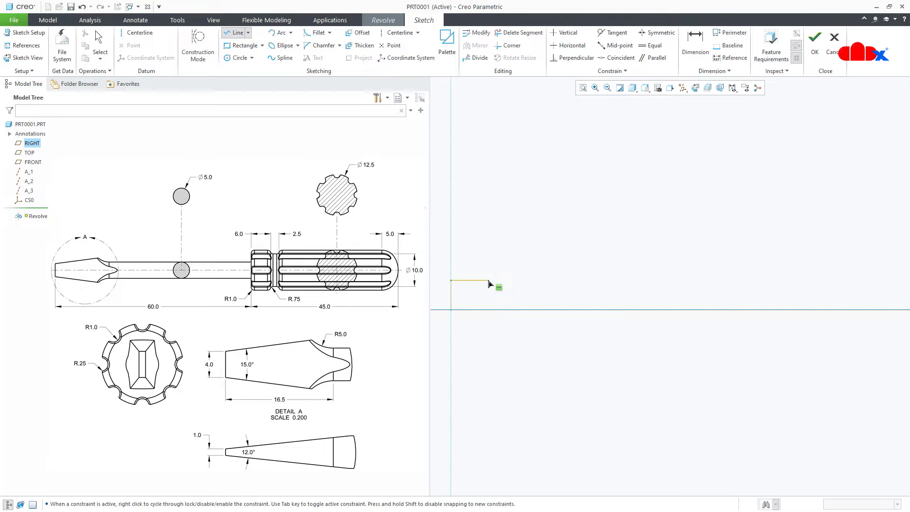
pyautogui.click(472, 280)
pyautogui.click(472, 288)
pyautogui.click(494, 288)
pyautogui.click(493, 280)
pyautogui.click(586, 280)
pyautogui.middleClick(595, 299)
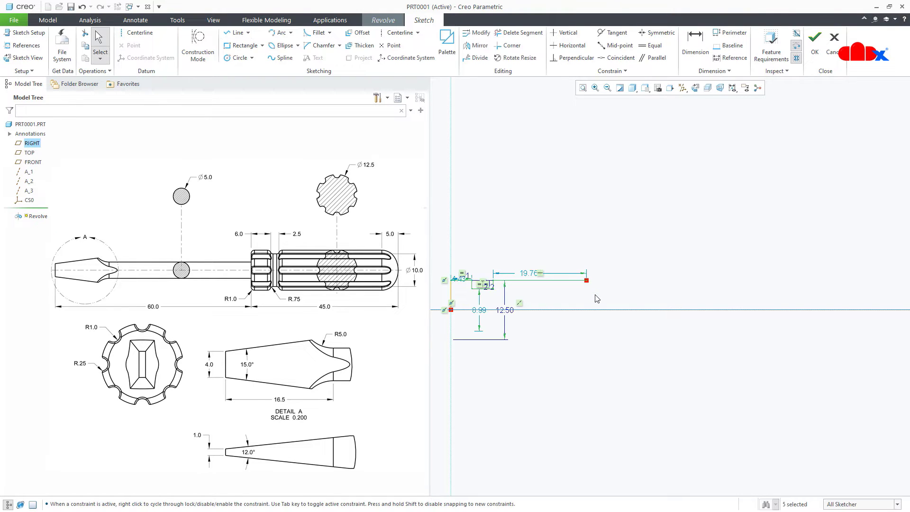
# - Draw an ellipse about 4.43 wide centred on the axis near the handle's far end, reaching up to the long horizontal line
pyautogui.click(298, 45)
pyautogui.click(300, 67)
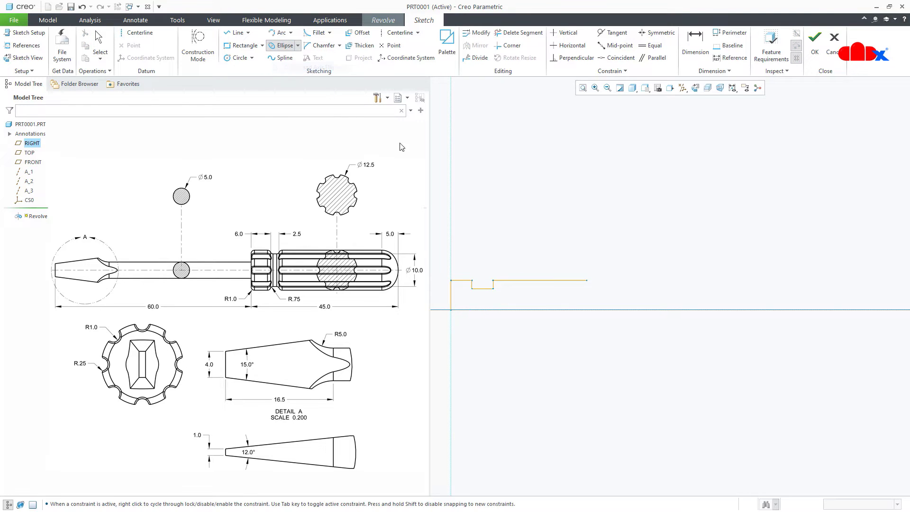
pyautogui.click(573, 309)
pyautogui.click(572, 281)
pyautogui.click(585, 290)
pyautogui.middleClick(587, 290)
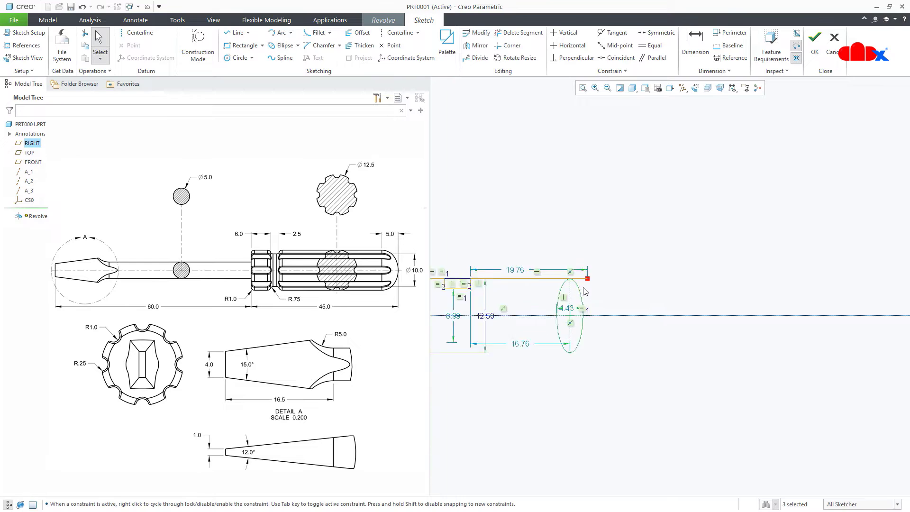
pyautogui.scroll(-3, 505, 300)
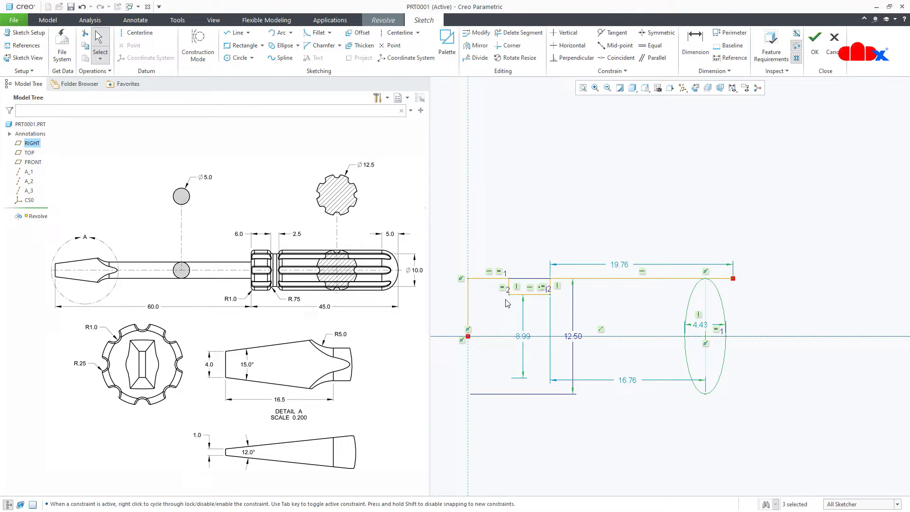
pyautogui.press('Escape')
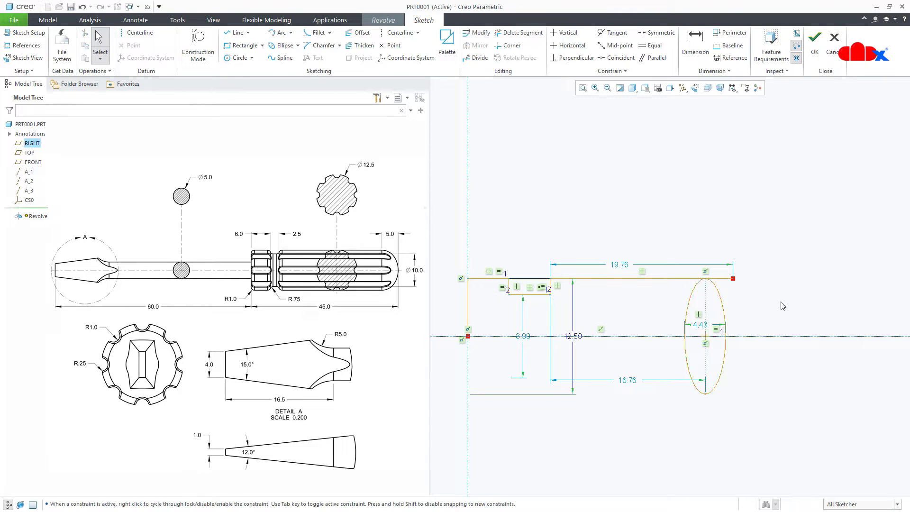
# - Trim the horizontal line's overhang and the ellipse with Delete Segment, leaving only the outer upper quarter as the handle's rounded end
pyautogui.click(521, 32)
pyautogui.click(728, 278)
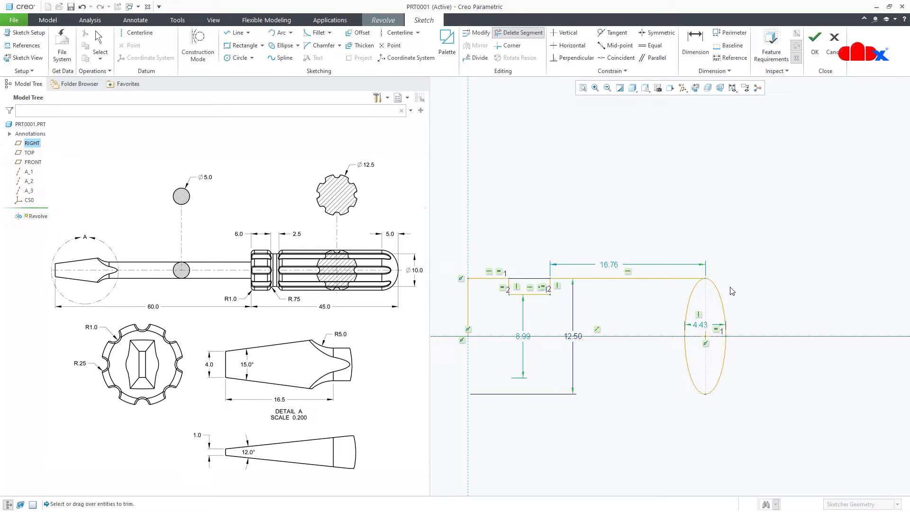
pyautogui.moveTo(748, 370); pyautogui.dragTo(682, 382)
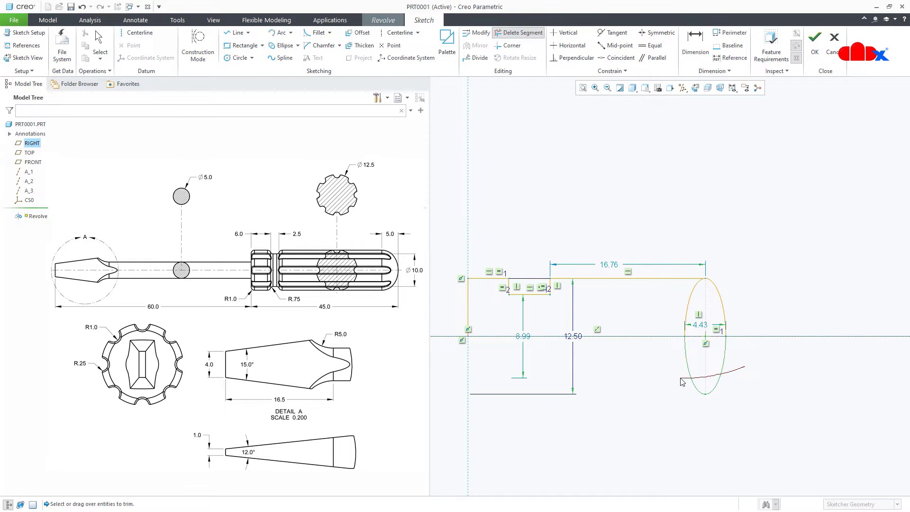
pyautogui.click(687, 316)
pyautogui.middleClick(775, 281)
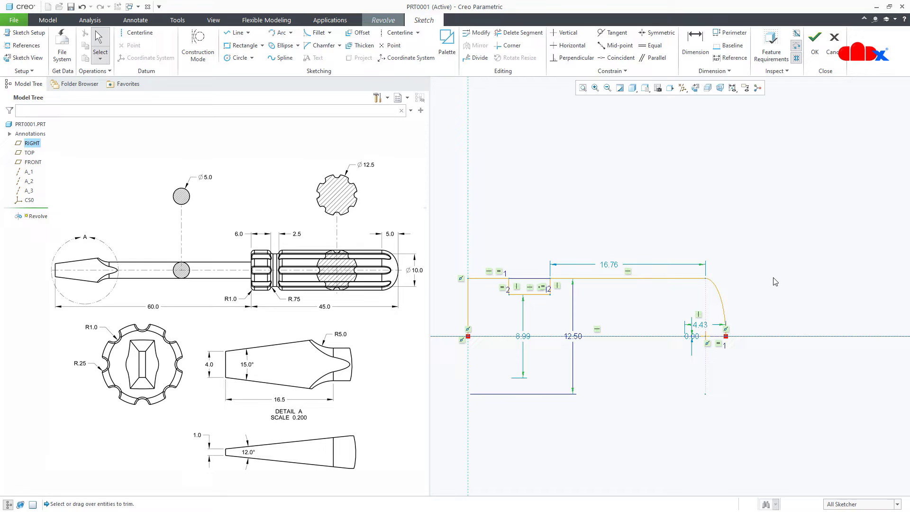
# - Close the handle profile with a line along the axis from the rounded end back to the origin
pyautogui.rightClick(774, 281)
pyautogui.click(795, 296)
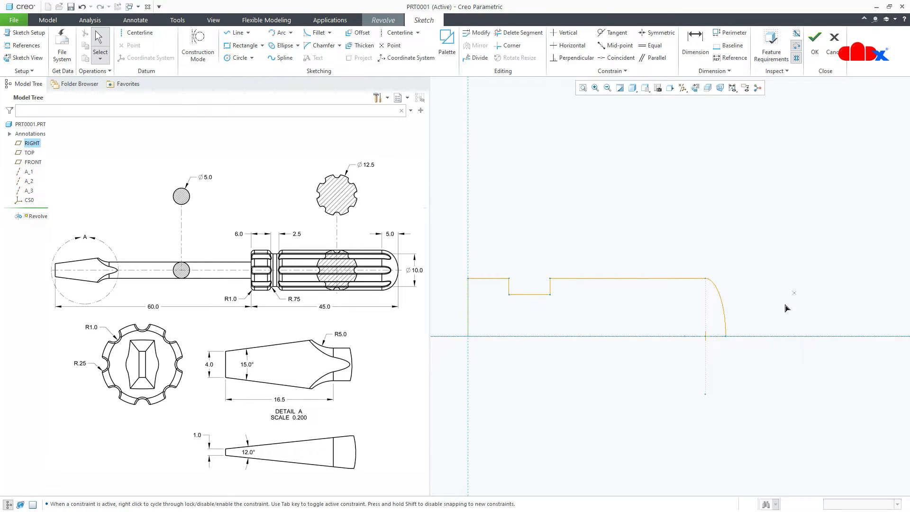
pyautogui.click(725, 336)
pyautogui.click(468, 336)
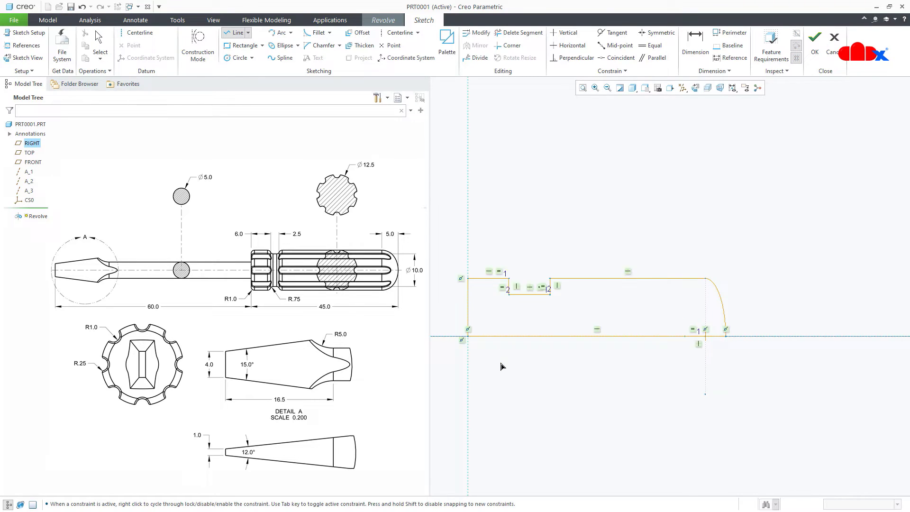
pyautogui.middleClick(503, 368)
# - Dimension the handle's overall length from the vertical reference to the rounded end's tip and set it to 45
pyautogui.scroll(2, 476, 342)
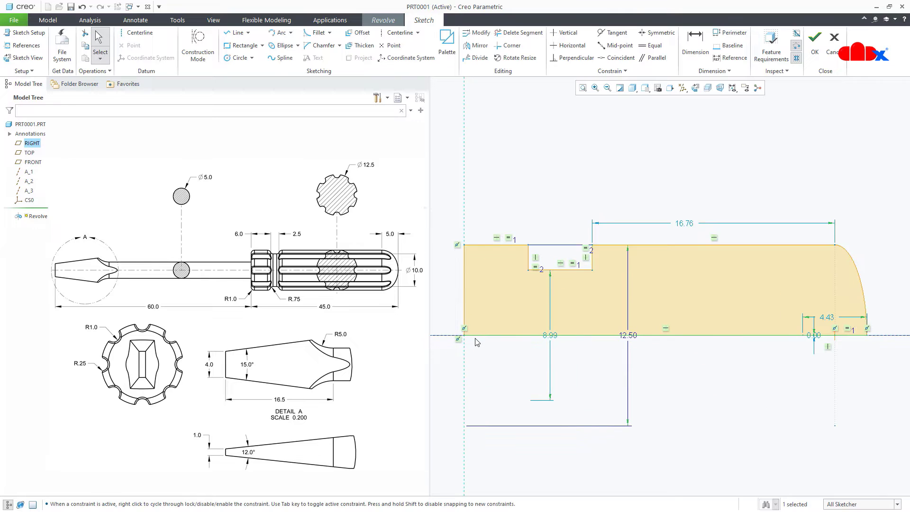
pyautogui.rightClick(714, 380)
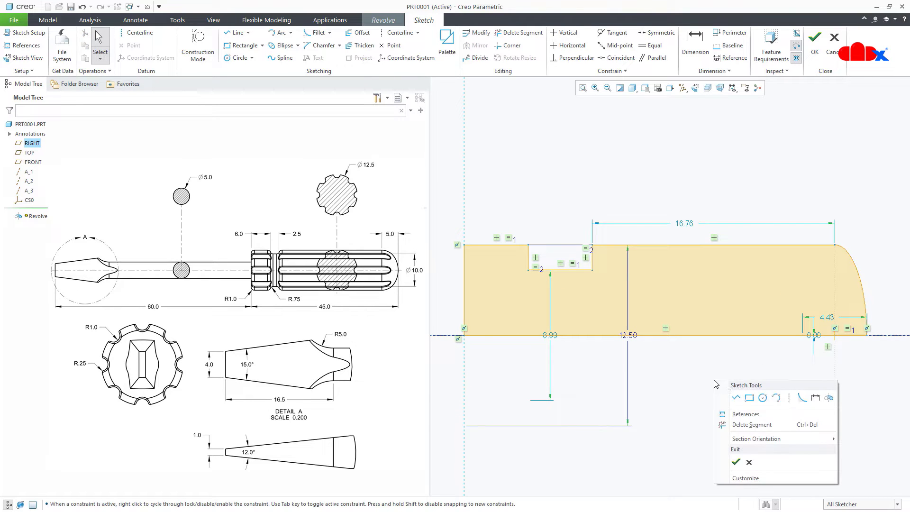
pyautogui.click(814, 400)
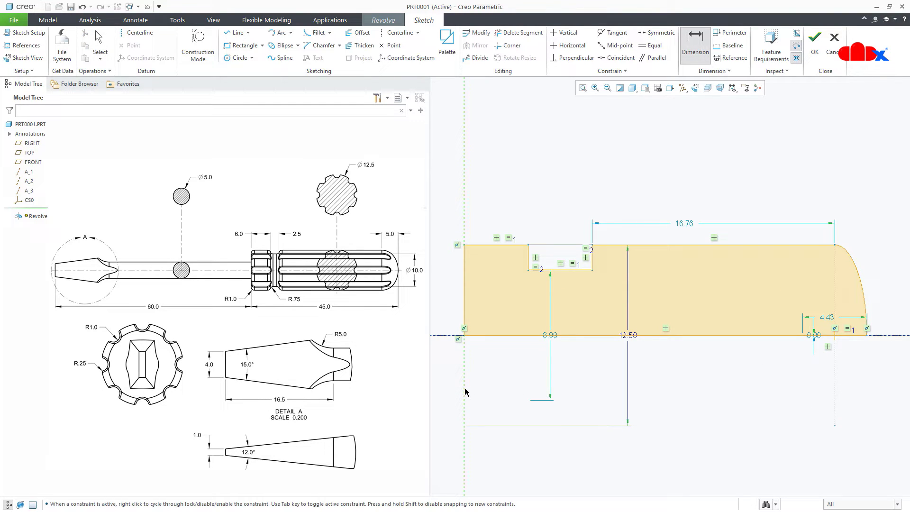
pyautogui.click(866, 335)
pyautogui.middleClick(787, 425)
pyautogui.write('45')
pyautogui.press('Return')
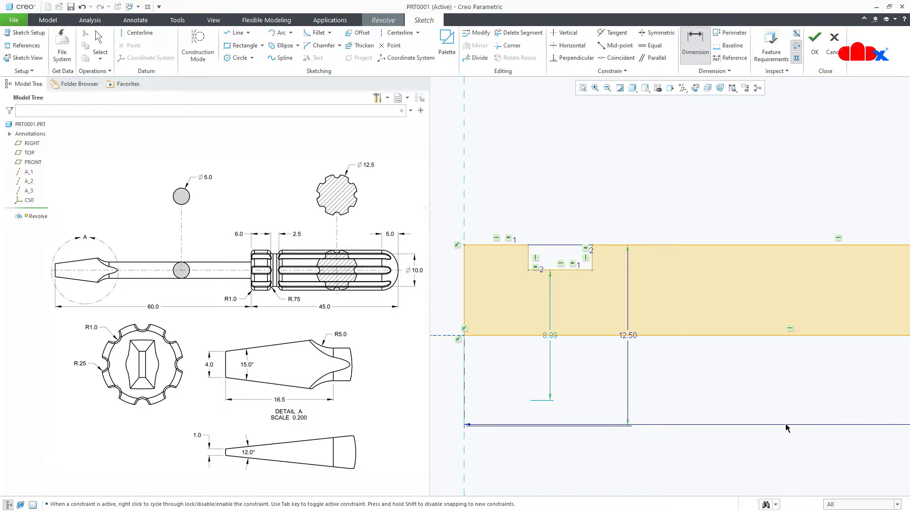
# - Set the groove's diameter dimension to 10
pyautogui.scroll(-3, 557, 399)
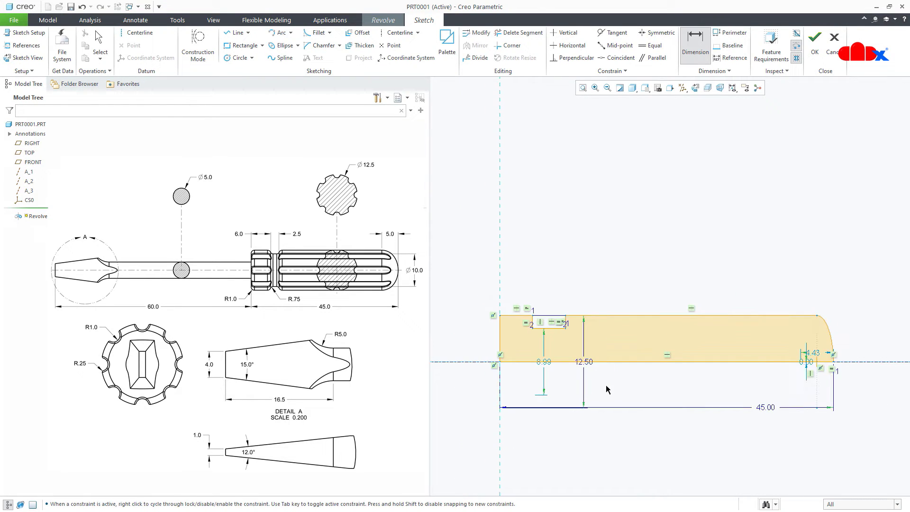
pyautogui.scroll(2, 549, 369)
pyautogui.middleClick(545, 365)
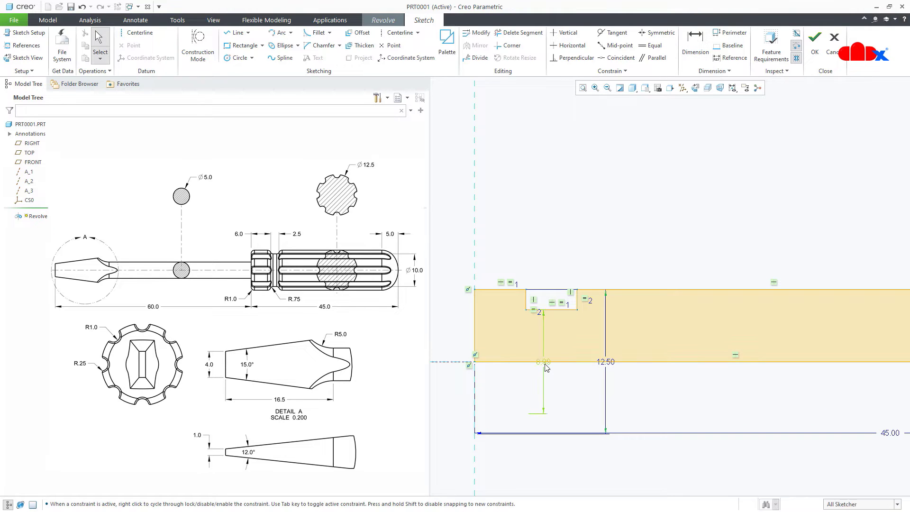
pyautogui.doubleClick(547, 367)
pyautogui.write('10')
pyautogui.press('Return')
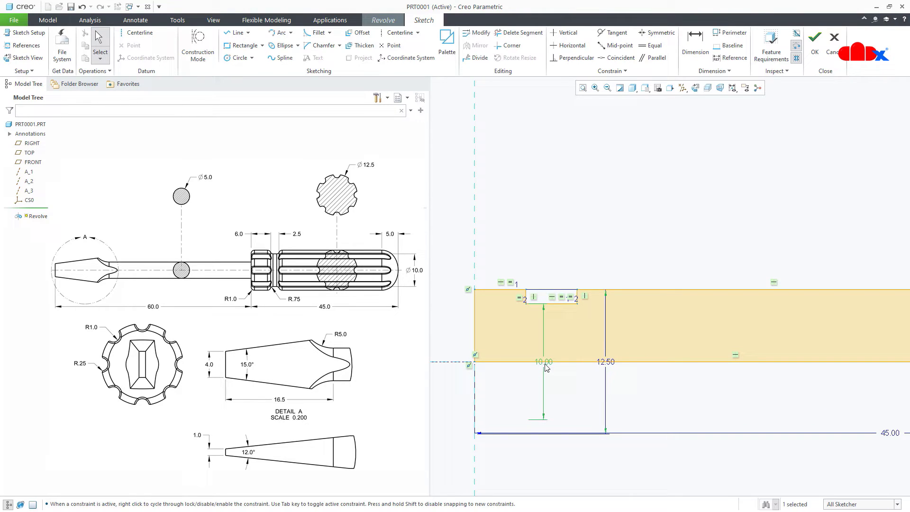
# - Delete the equal-length constraint on the short horizontal segment between the vertical reference and the groove
pyautogui.scroll(-2, 550, 374)
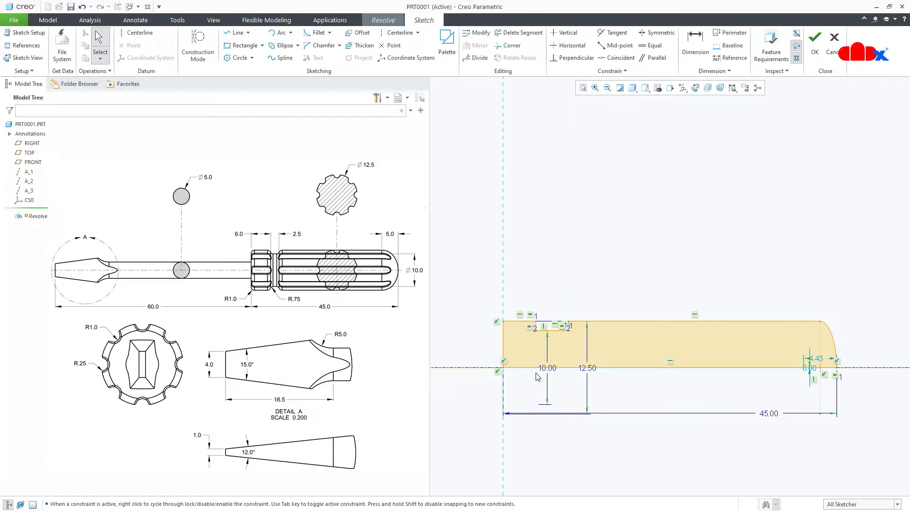
pyautogui.click(531, 315)
pyautogui.press('Delete')
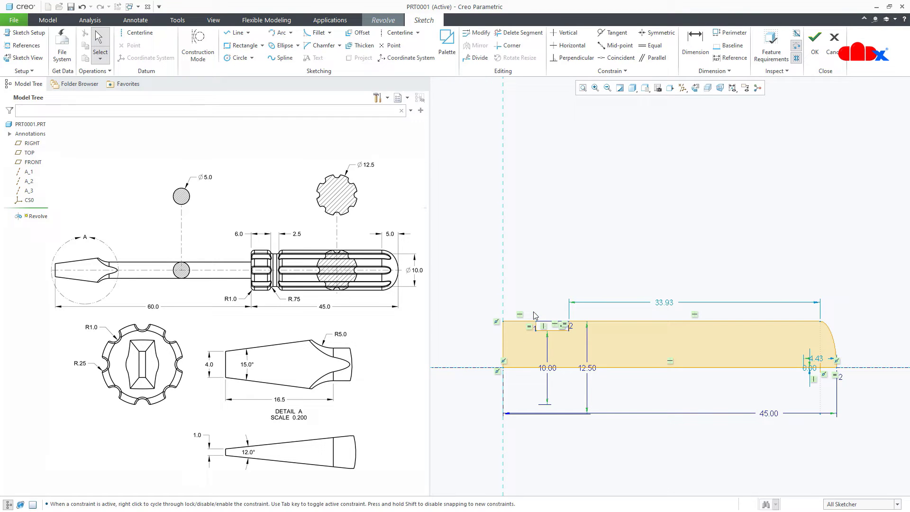
# - Dimension the horizontal segment between the vertical reference and the groove and set it to 6
pyautogui.rightClick(534, 297)
pyautogui.click(636, 312)
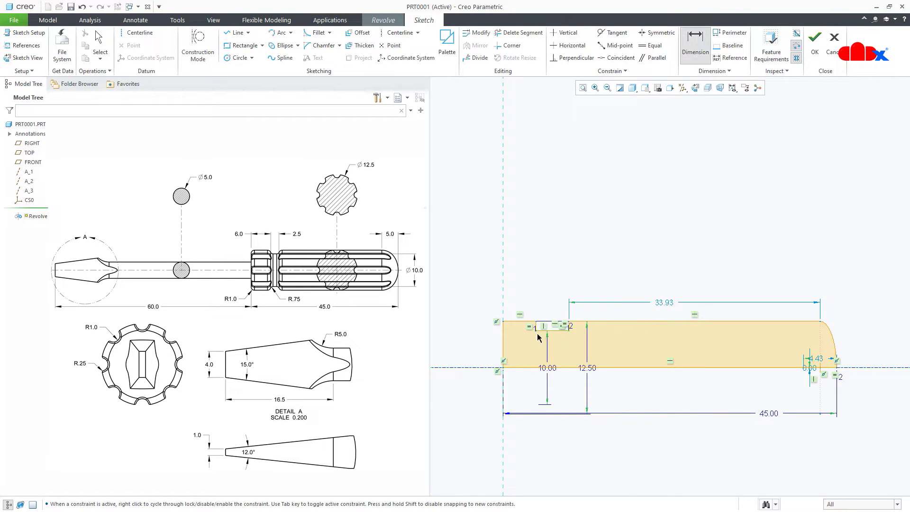
pyautogui.click(520, 323)
pyautogui.middleClick(518, 293)
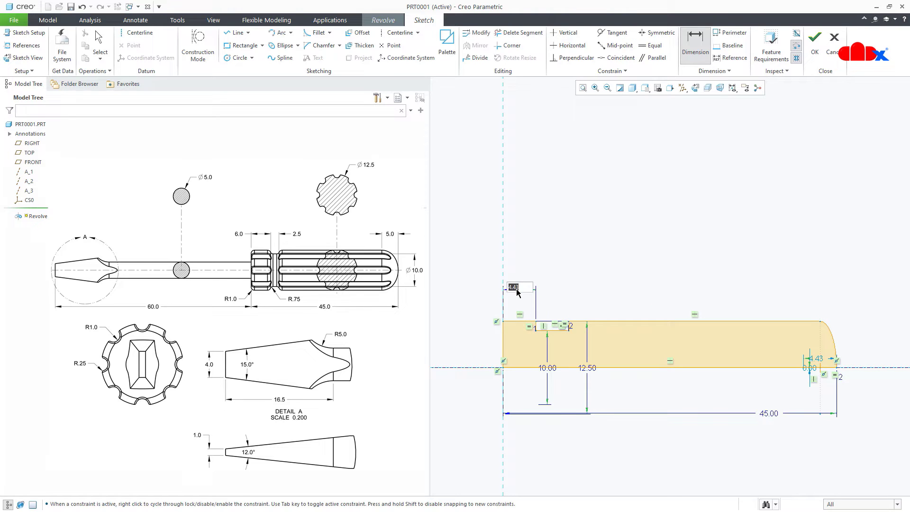
pyautogui.write('6')
pyautogui.press('Return')
# - Dimension the groove's width and set it to 2.5
pyautogui.scroll(-3, 579, 333)
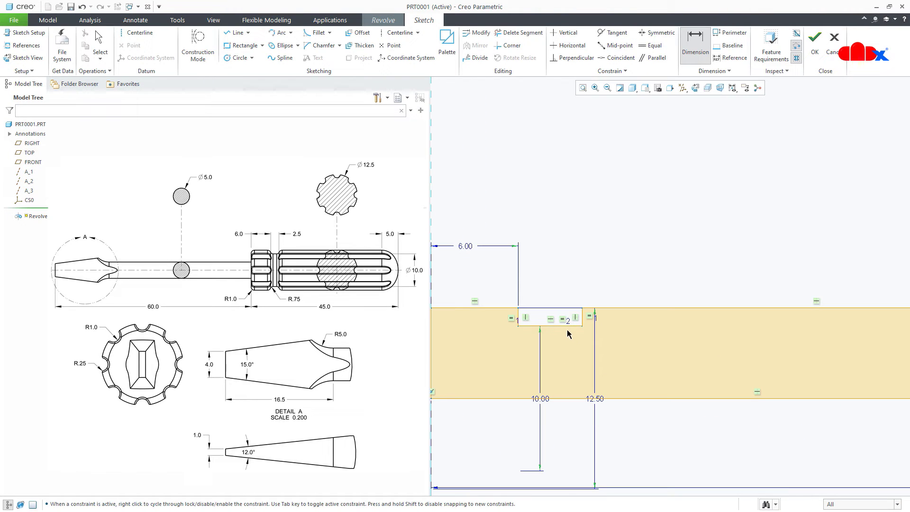
pyautogui.click(565, 314)
pyautogui.middleClick(562, 281)
pyautogui.write('2.5')
pyautogui.press('Return')
# - Dimension the rounded end's axial length, delete the conflicting equal-length constraint, and set the length to 5
pyautogui.scroll(3, 626, 289)
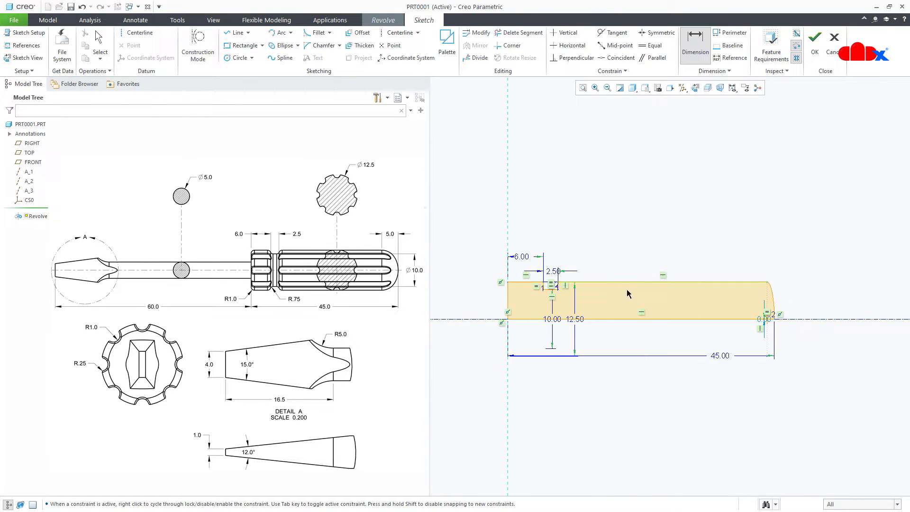
pyautogui.scroll(-3, 811, 300)
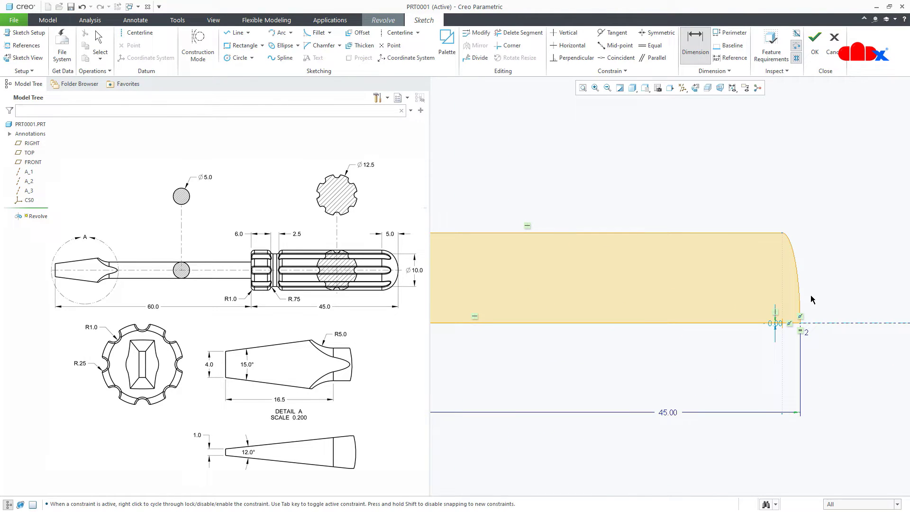
pyautogui.click(782, 234)
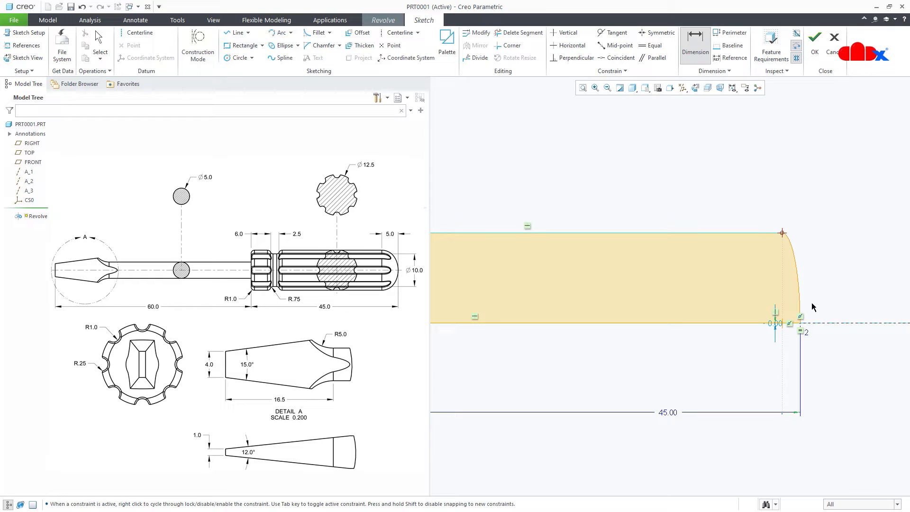
pyautogui.click(799, 326)
pyautogui.middleClick(787, 194)
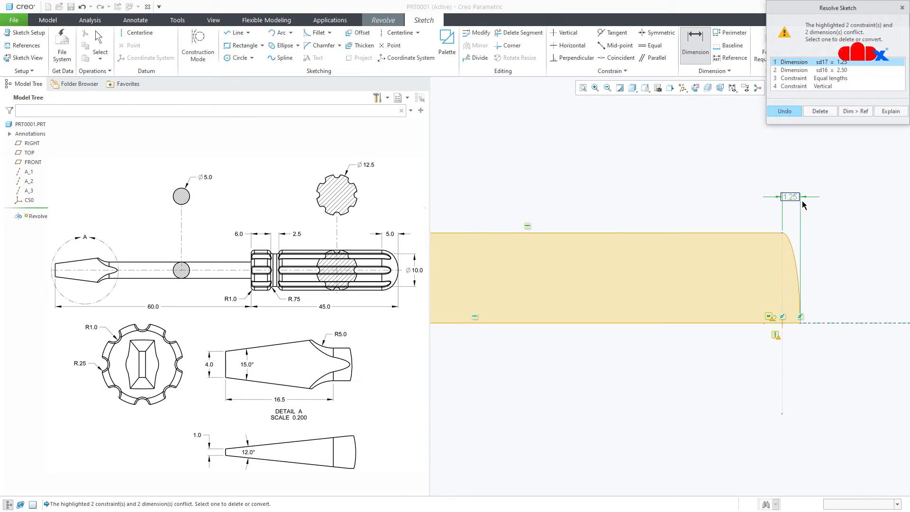
pyautogui.click(832, 79)
pyautogui.click(820, 111)
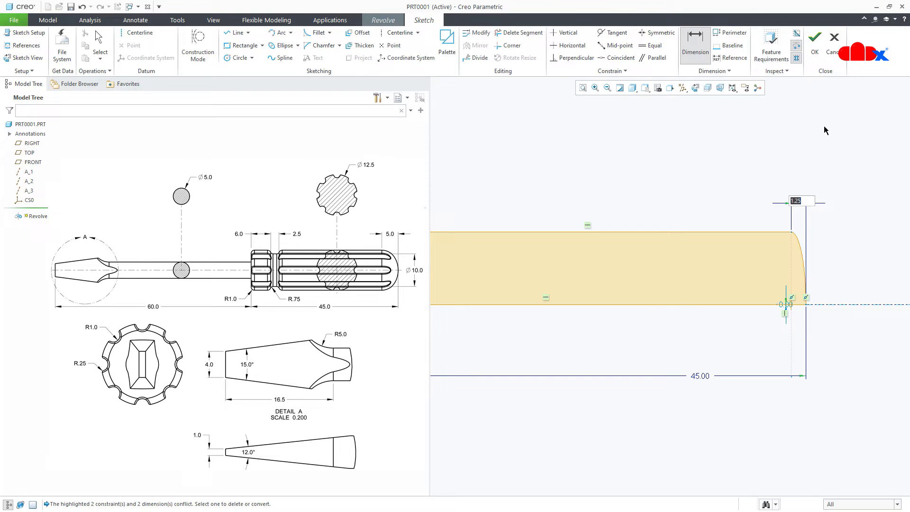
pyautogui.write('5')
pyautogui.press('Return')
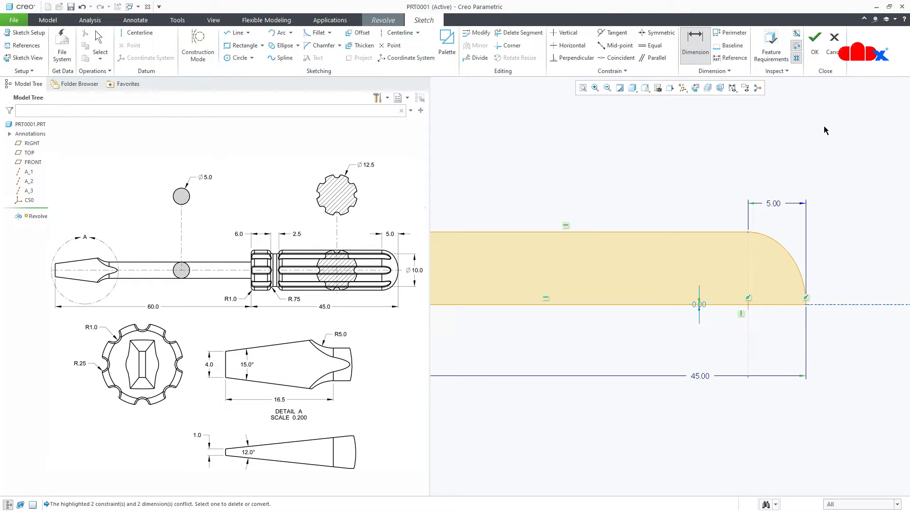
# - Constrain the handle profile's bottom line to be coincident with the horizontal axis
pyautogui.scroll(2, 823, 125)
pyautogui.middleClick(806, 118)
pyautogui.click(620, 58)
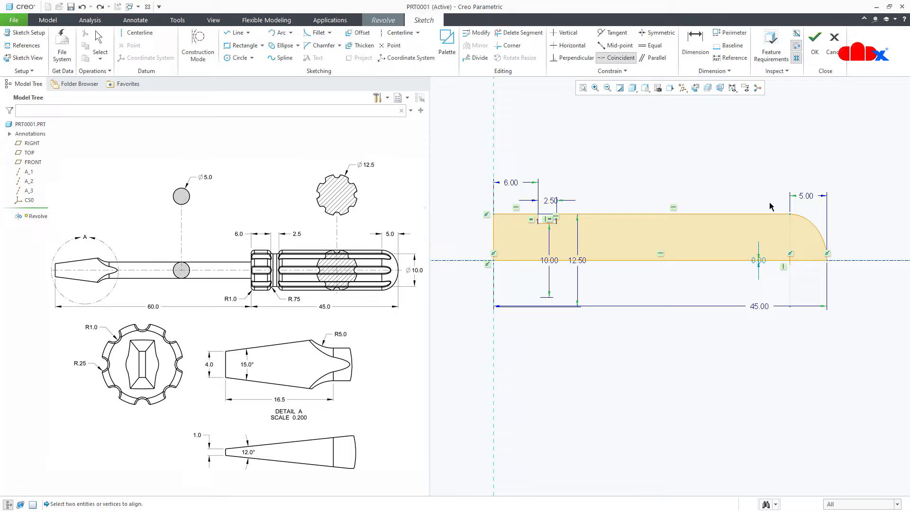
pyautogui.click(839, 260)
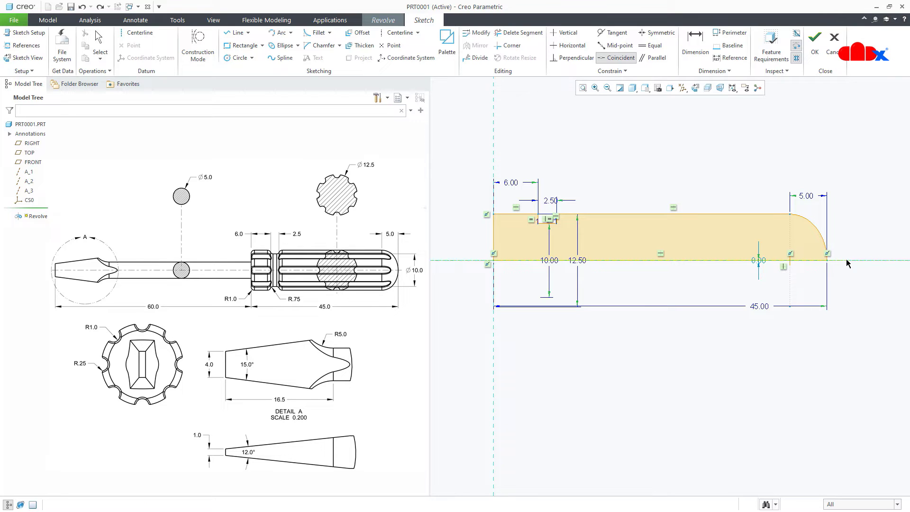
pyautogui.click(847, 259)
pyautogui.middleClick(846, 281)
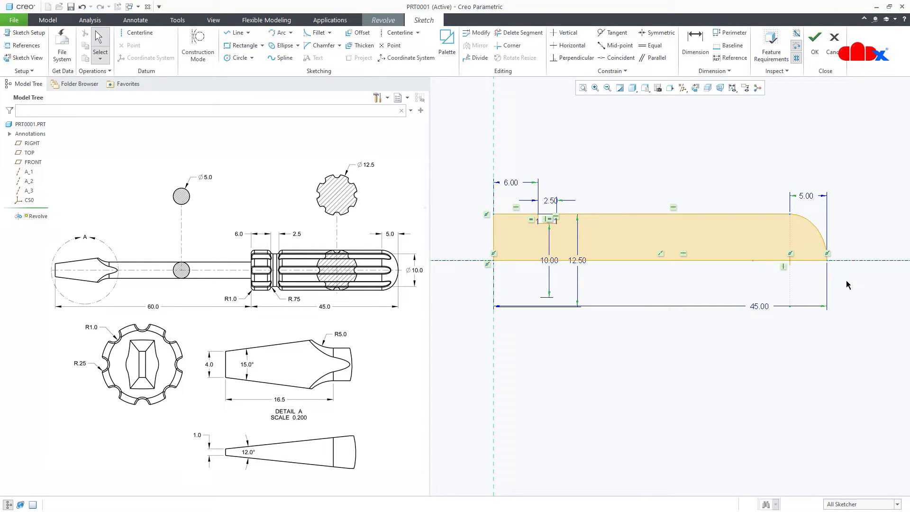
# - Complete the handle's 360° solid revolve and show the model shaded with edges in the default orientation
pyautogui.click(812, 47)
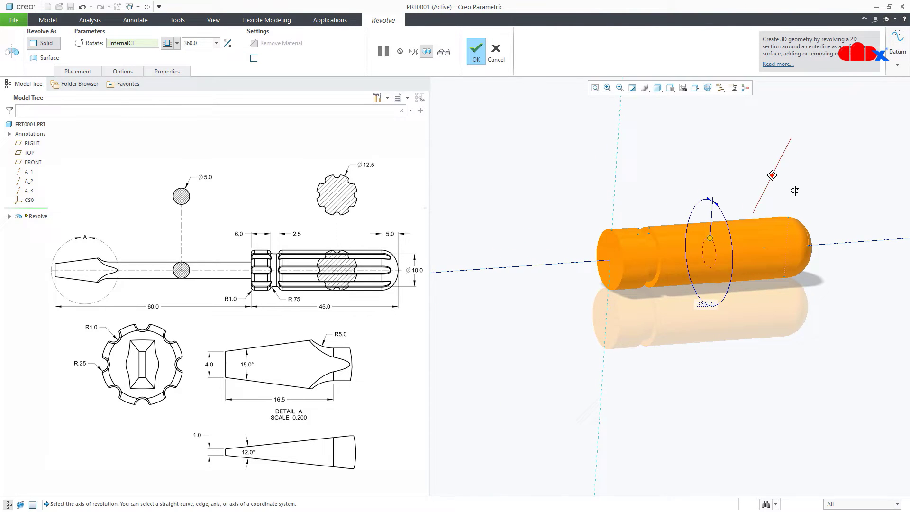
pyautogui.click(476, 52)
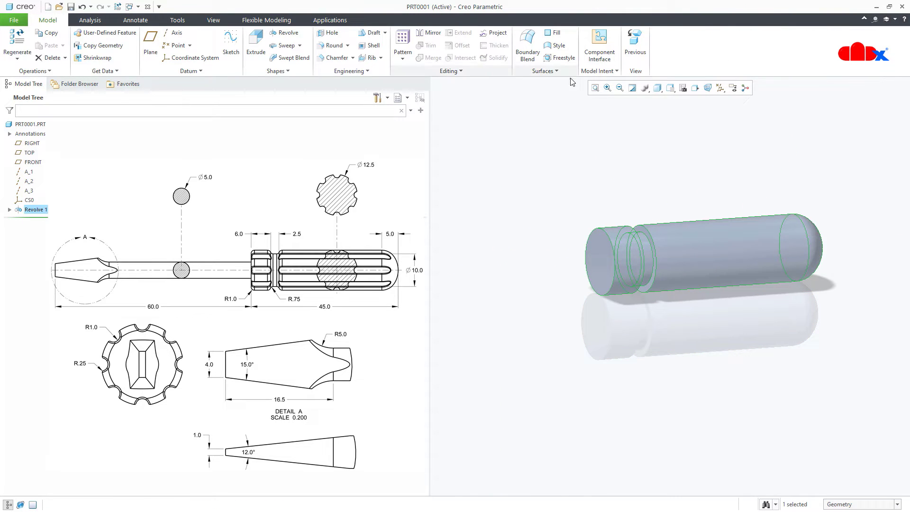
pyautogui.click(658, 89)
pyautogui.click(694, 110)
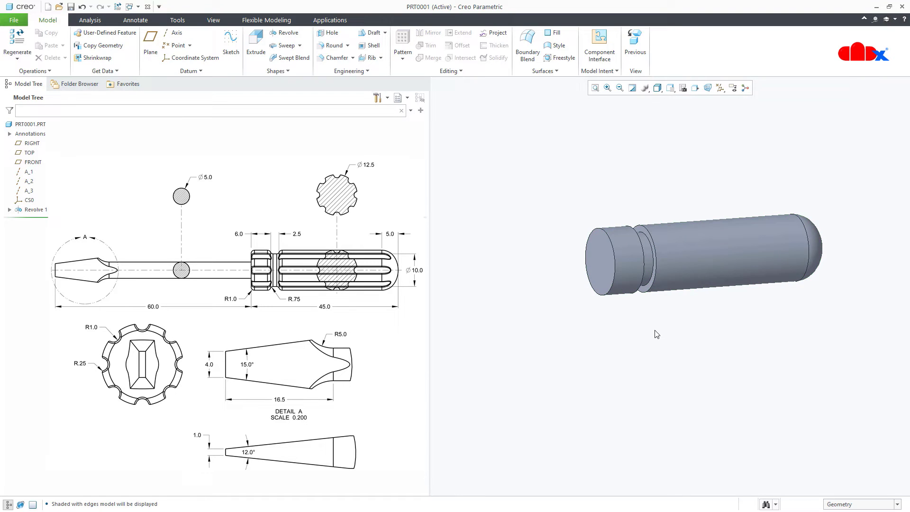
pyautogui.moveTo(654, 331)
pyautogui.mouseDown(button='middle')
pyautogui.moveTo(615, 331)
pyautogui.moveTo(636, 327)
pyautogui.mouseUp(button='middle')
pyautogui.hotkey('ctrl', 'd')
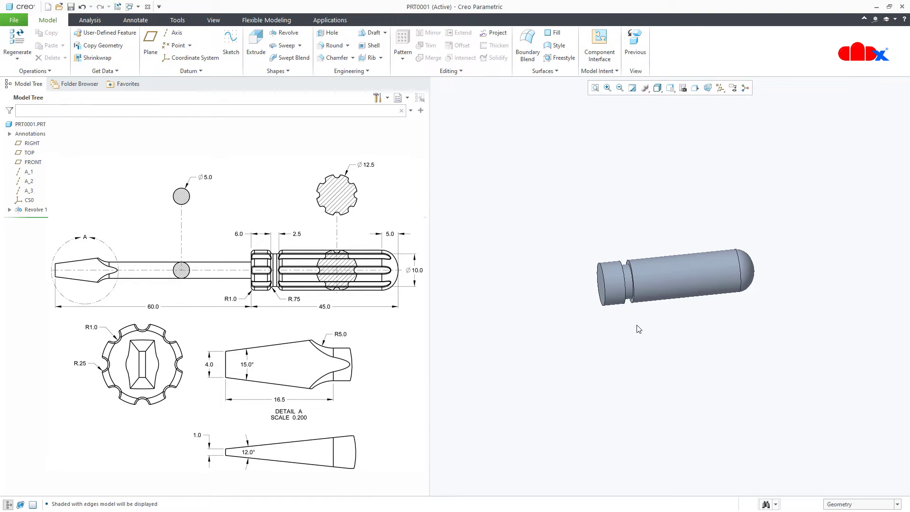
# - Start a second revolve feature with an internal sketch on the previously used sketch plane
pyautogui.click(288, 33)
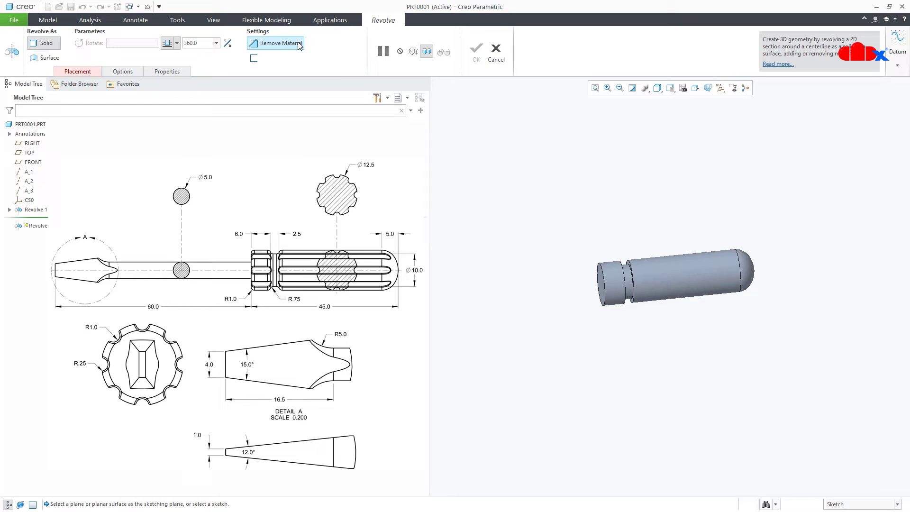
pyautogui.rightClick(496, 143)
pyautogui.click(504, 126)
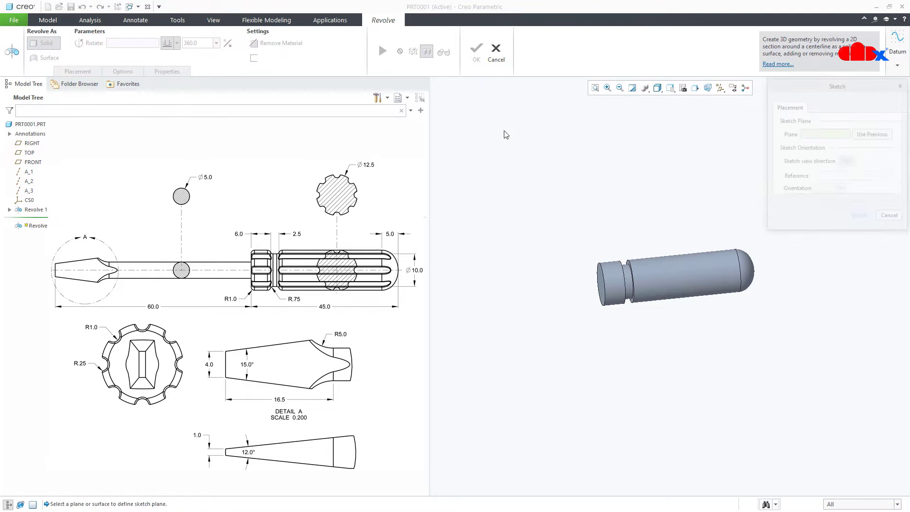
pyautogui.click(862, 135)
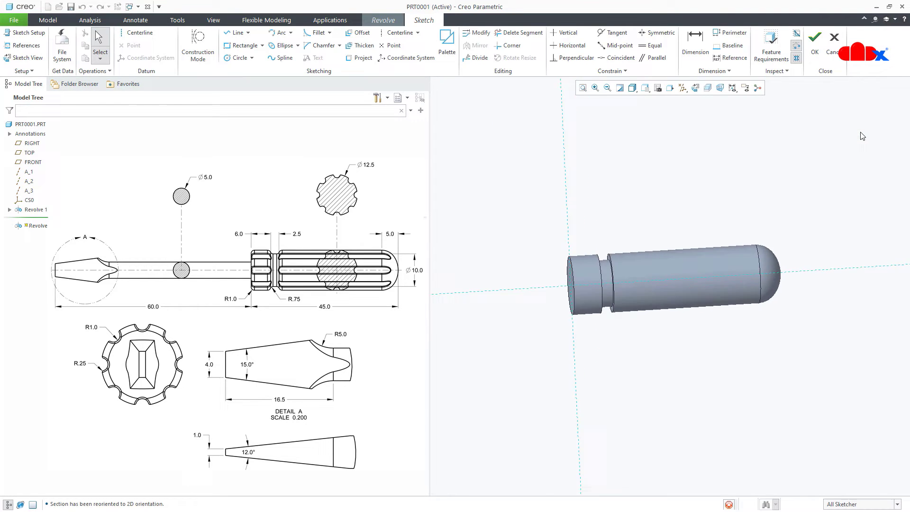
# - Draw a datum centerline along the horizontal reference as the axis of revolution
pyautogui.scroll(3, 834, 175)
pyautogui.scroll(-3, 575, 221)
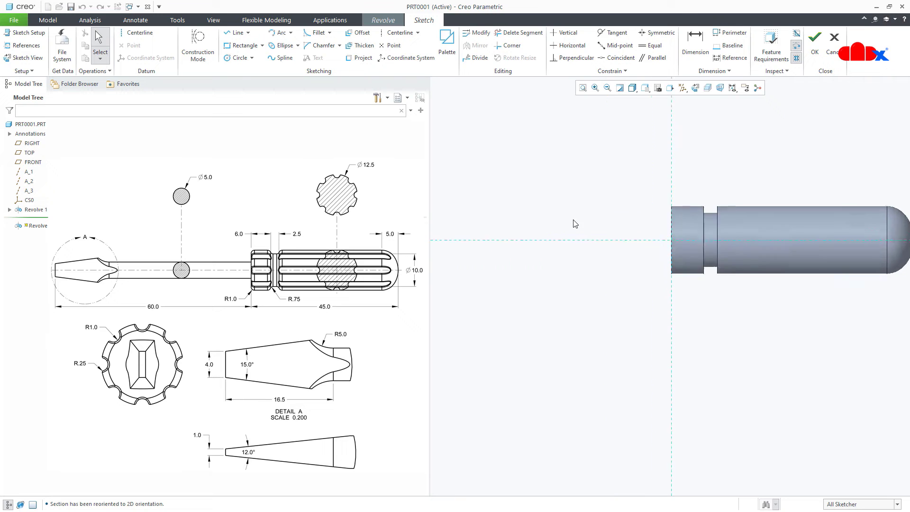
pyautogui.click(138, 33)
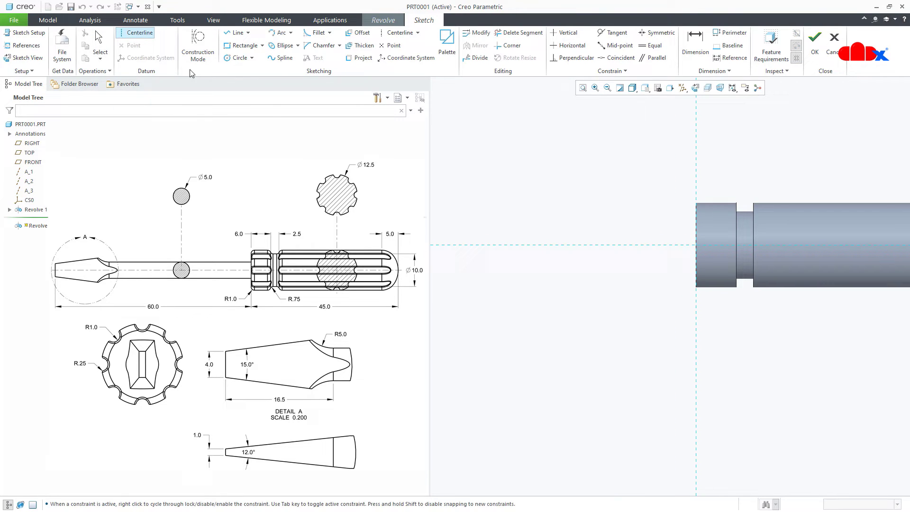
pyautogui.click(451, 245)
pyautogui.click(539, 245)
pyautogui.middleClick(570, 275)
# - Sketch a closed stepped profile from the handle's flat end: a shaft about 50 long and a taller tip block about 14 long, closed along the axis
pyautogui.scroll(3, 578, 276)
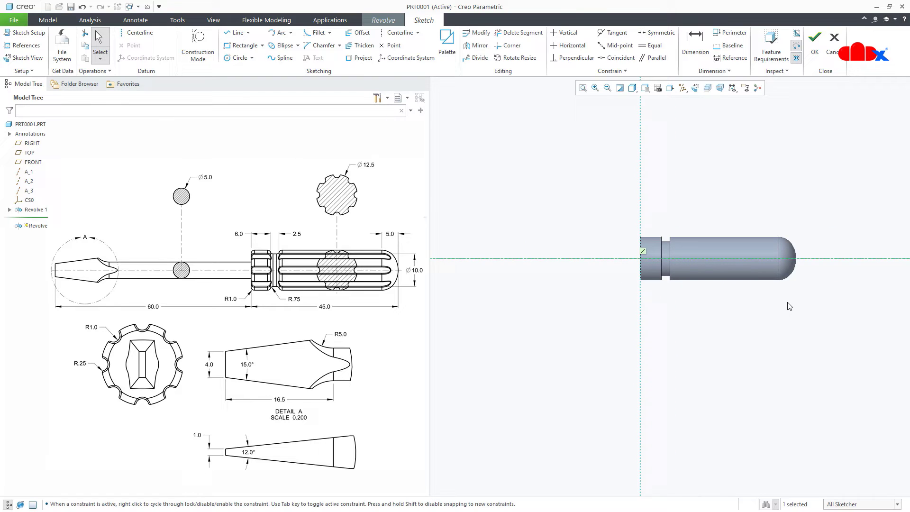
pyautogui.keyDown('shift'); pyautogui.moveTo(781, 307); pyautogui.dragTo(887, 318, button='middle'); pyautogui.keyUp('shift')
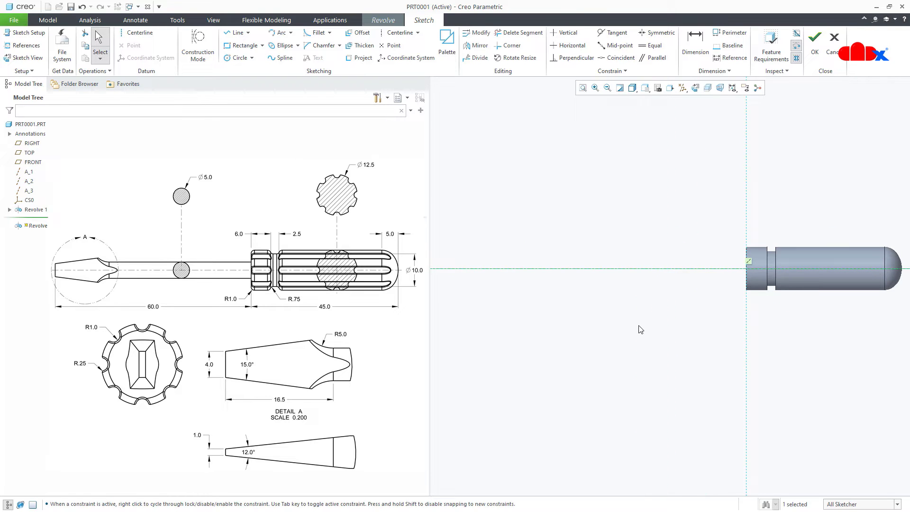
pyautogui.rightClick(641, 330)
pyautogui.click(658, 343)
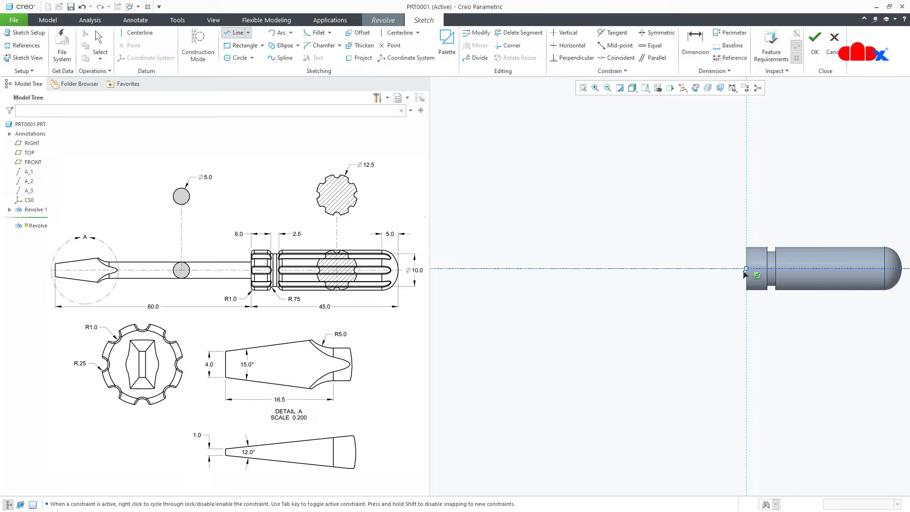
pyautogui.scroll(-2, 747, 257)
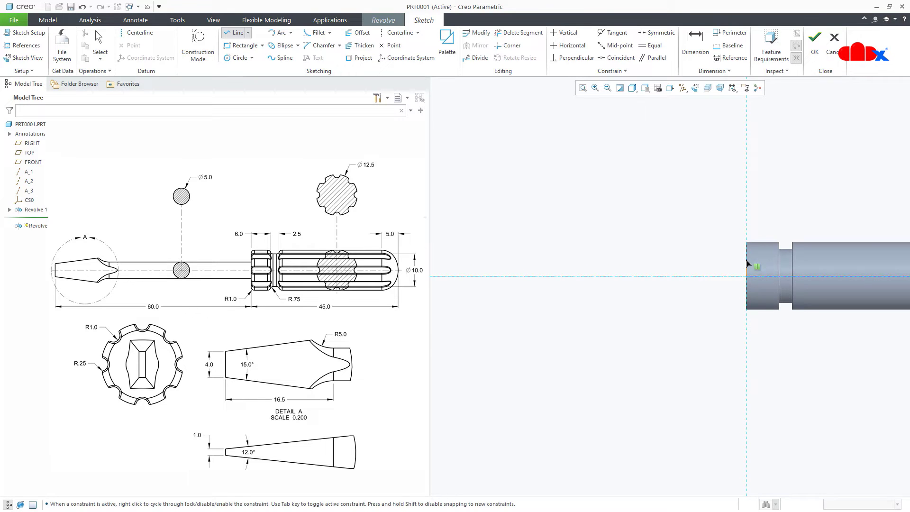
pyautogui.click(747, 261)
pyautogui.scroll(2, 656, 261)
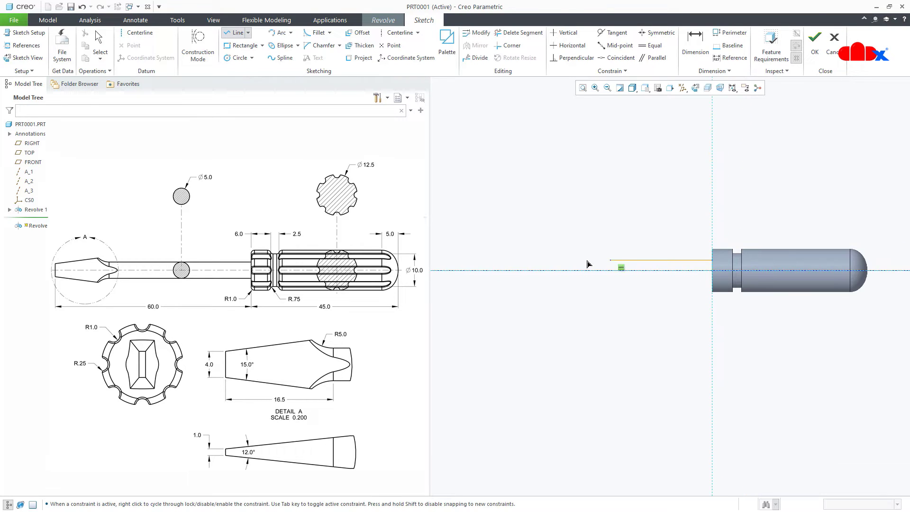
pyautogui.click(540, 260)
pyautogui.click(540, 239)
pyautogui.click(492, 240)
pyautogui.click(492, 270)
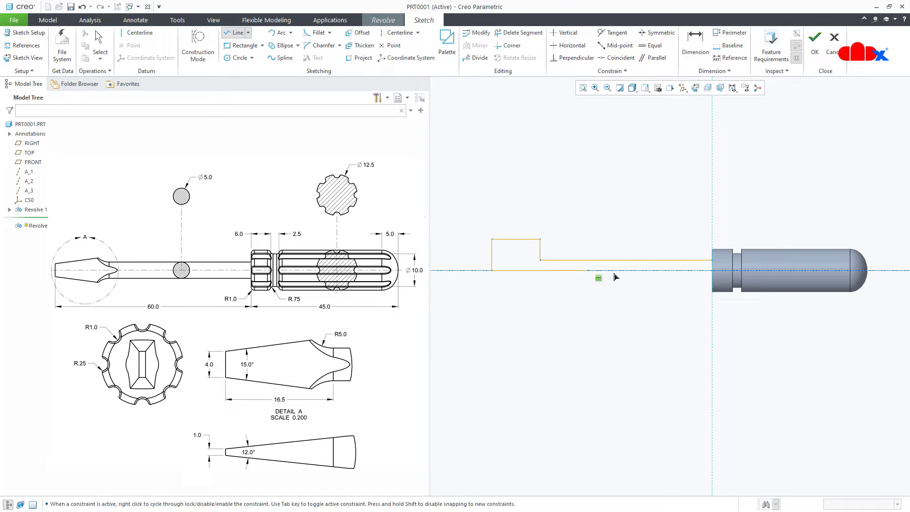
pyautogui.click(712, 270)
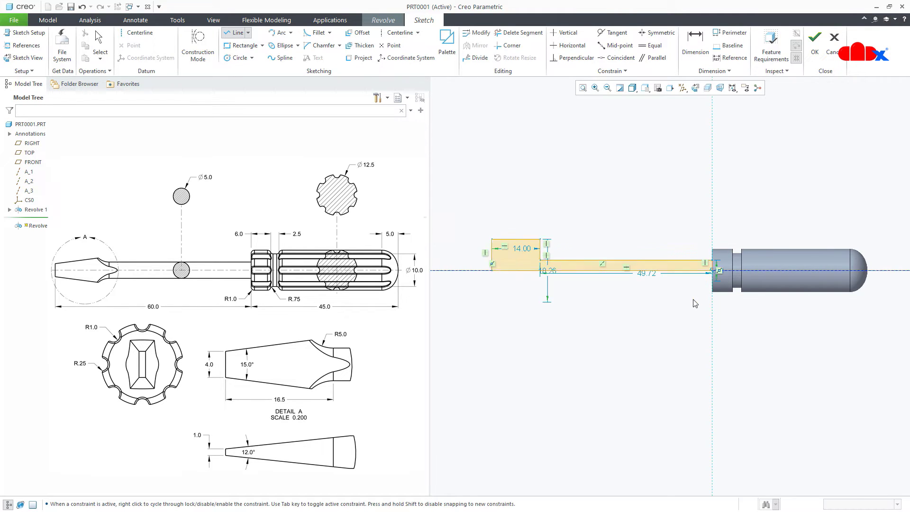
pyautogui.middleClick(693, 299)
# - Dimension the overall length of the shaft and tip profile from the vertical reference and set it to 60
pyautogui.scroll(2, 508, 296)
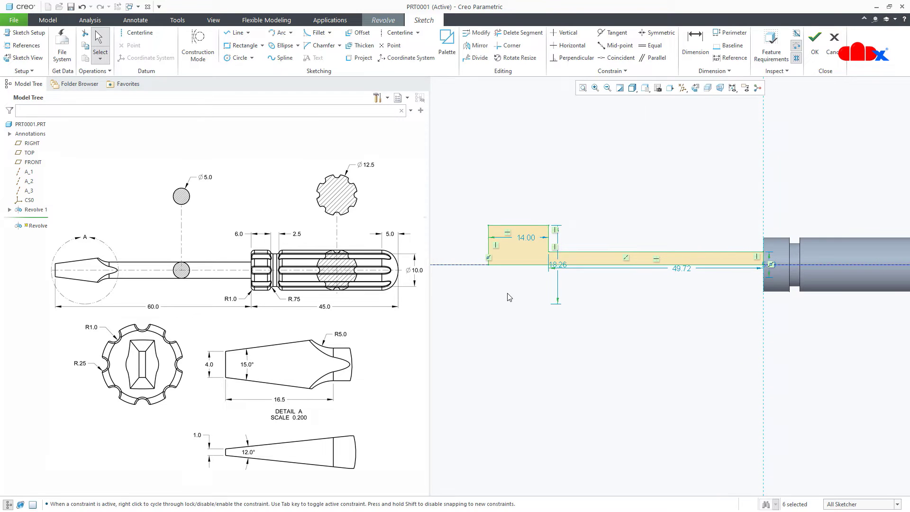
pyautogui.rightClick(518, 303)
pyautogui.click(616, 319)
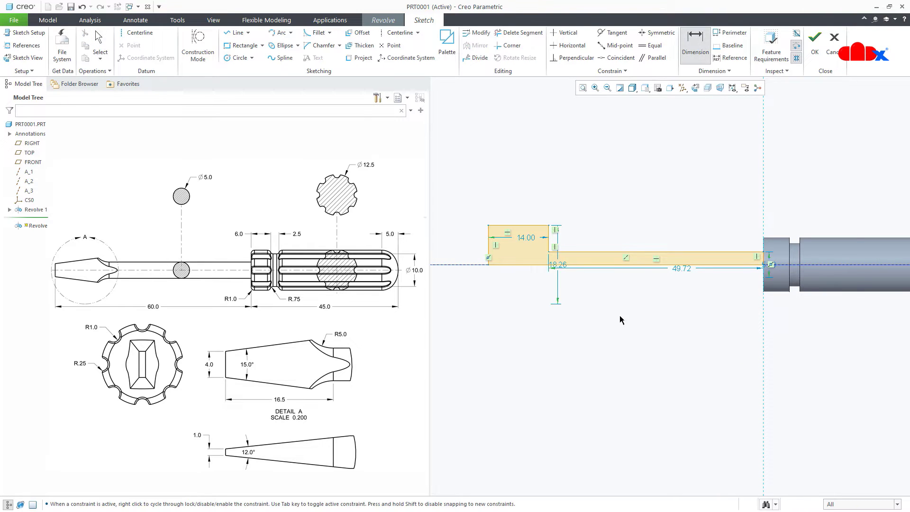
pyautogui.scroll(-1, 541, 327)
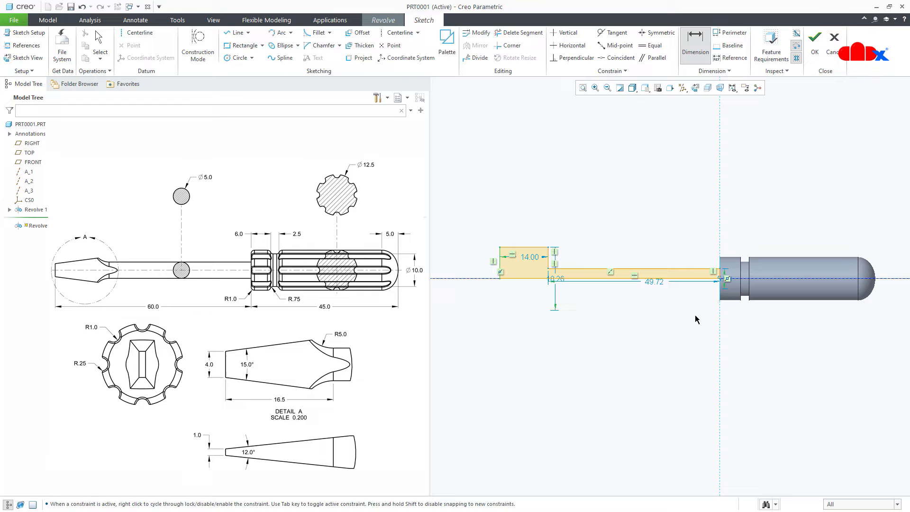
pyautogui.scroll(-1, 632, 345)
pyautogui.middleClick(633, 344)
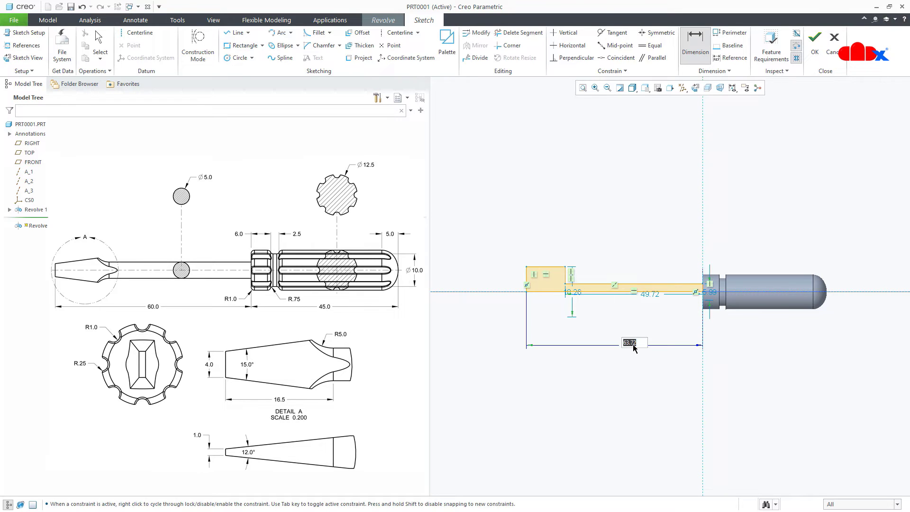
pyautogui.write('60')
pyautogui.press('Return')
# - Fillet the inner corner between the tip block's vertical edge and the shaft's upper line
pyautogui.scroll(4, 573, 289)
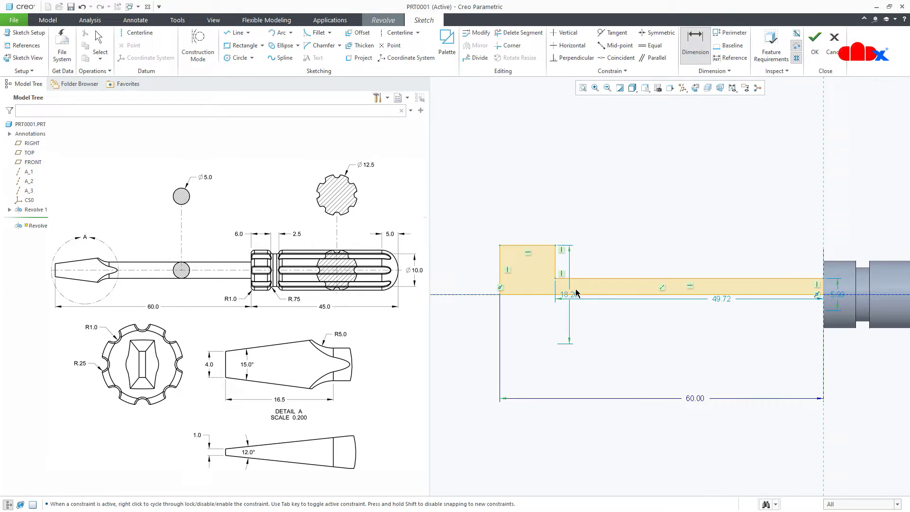
pyautogui.click(317, 32)
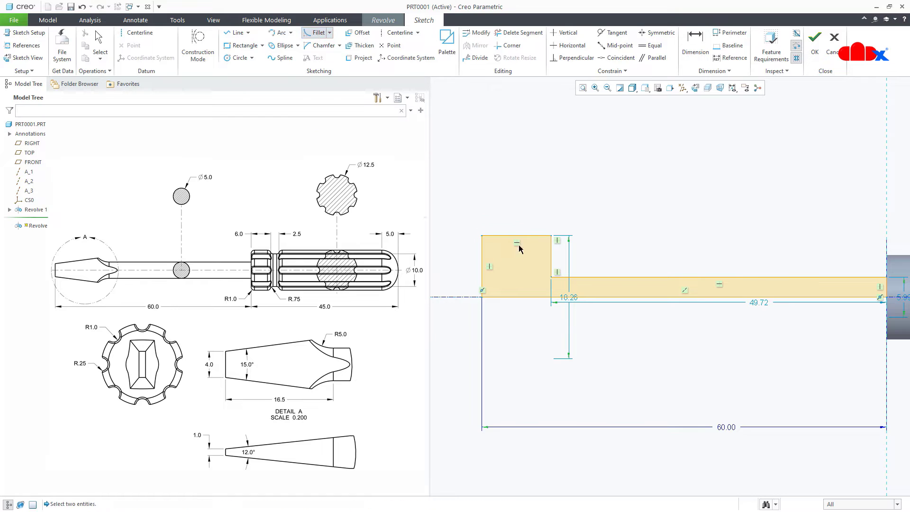
pyautogui.click(598, 278)
# - Dimension the fillet between the tip block and the shaft with a radius of 5
pyautogui.rightClick(613, 240)
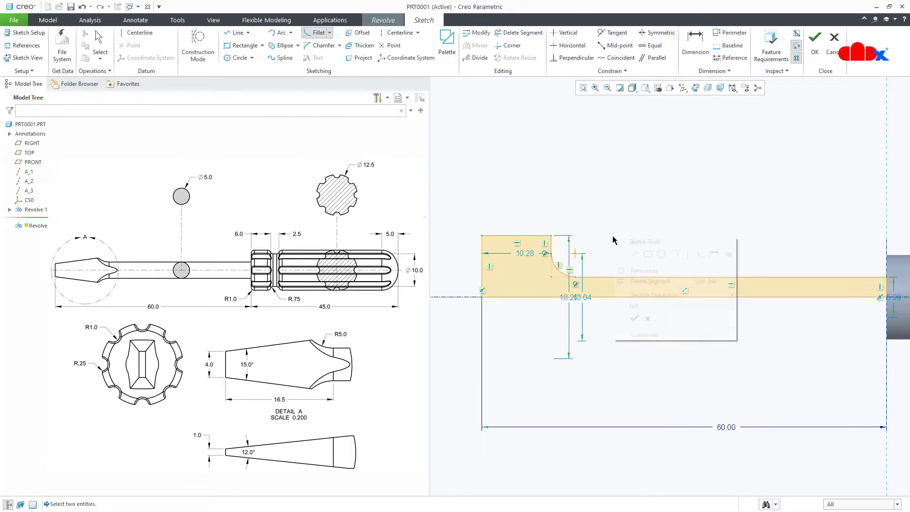
pyautogui.click(714, 254)
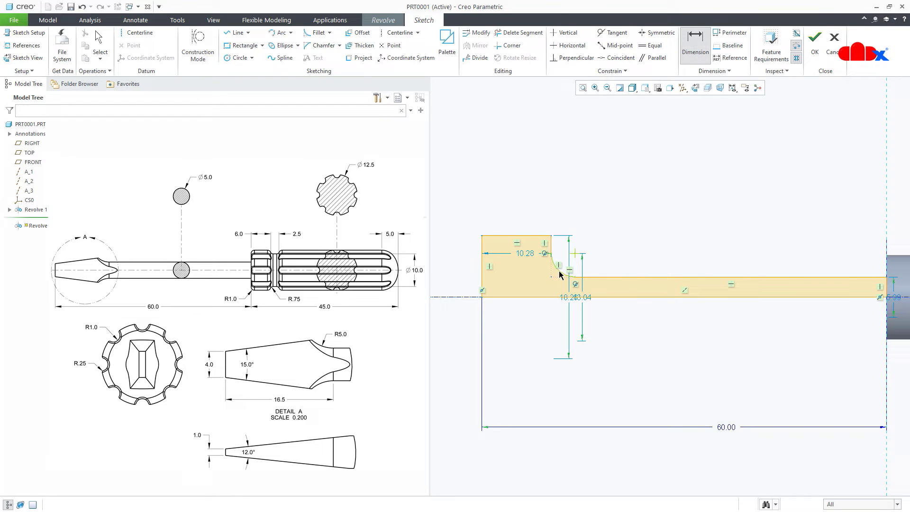
pyautogui.click(560, 274)
pyautogui.middleClick(617, 236)
pyautogui.press('Return')
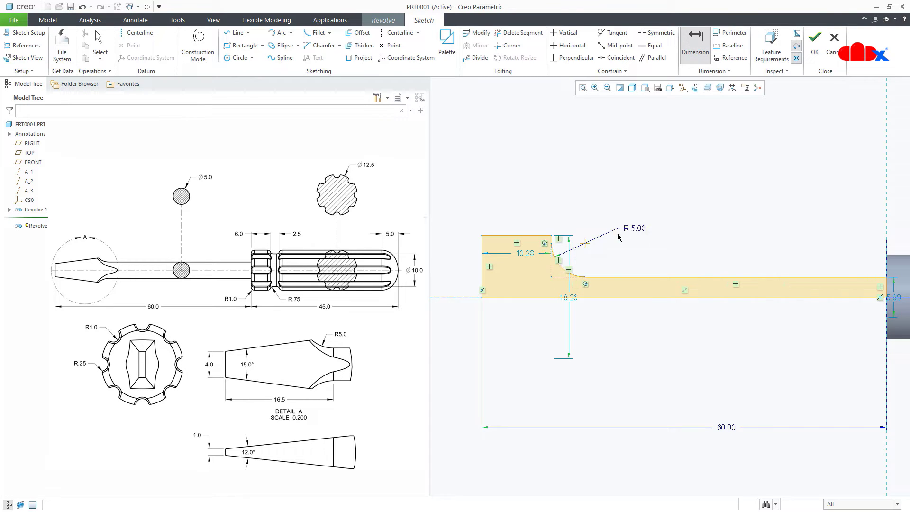
# - Dimension the horizontal distance from the tip's end face to the fillet's shaft-side end and set it to 16.5
pyautogui.click(586, 277)
pyautogui.click(480, 283)
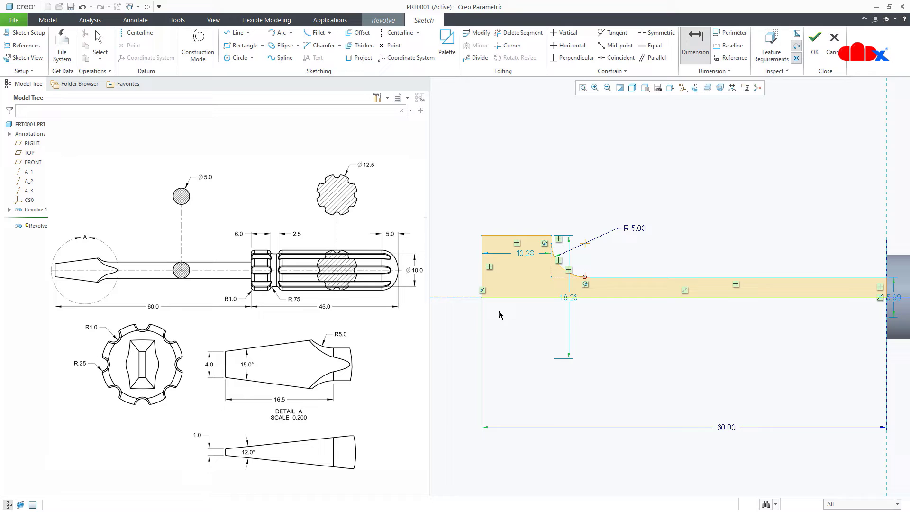
pyautogui.middleClick(522, 341)
pyautogui.write('16.5')
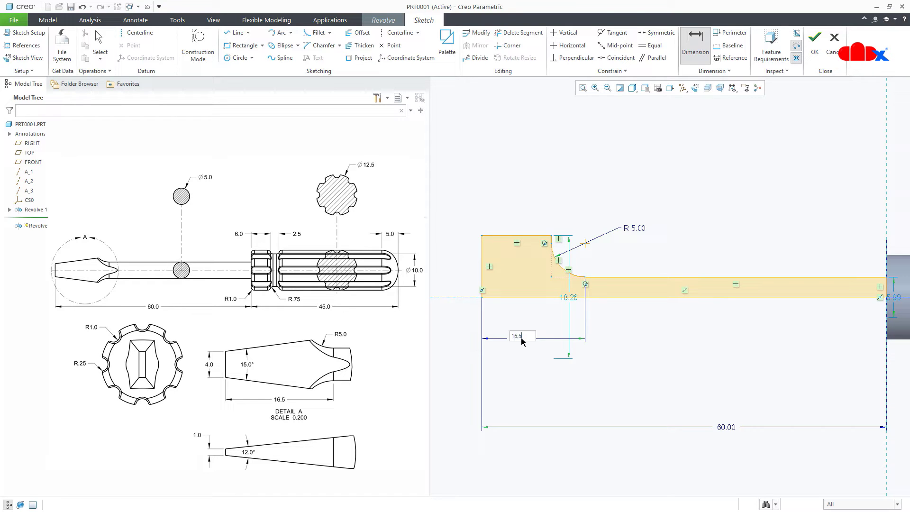
pyautogui.press('Return')
pyautogui.middleClick(545, 337)
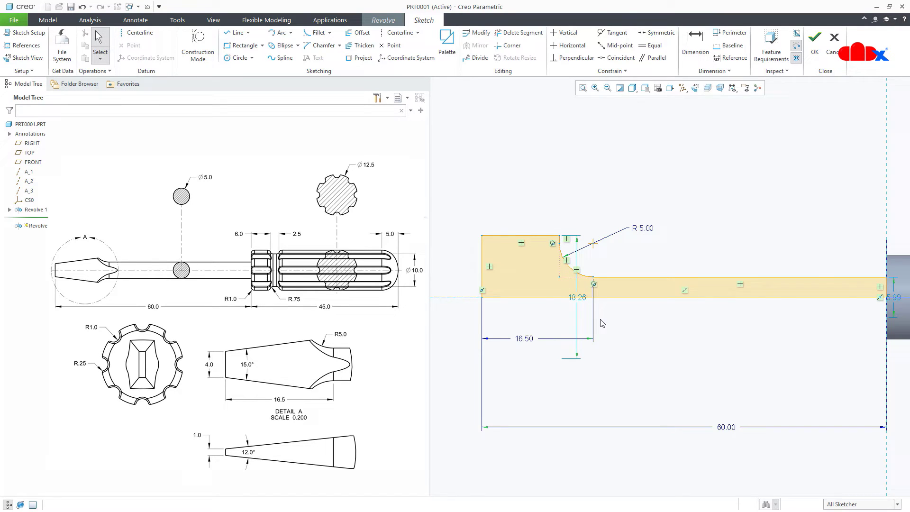
# - Move the tip block's diameter dimension clear of the profile and set it to 20
pyautogui.scroll(2, 599, 320)
pyautogui.moveTo(586, 306); pyautogui.dragTo(506, 309)
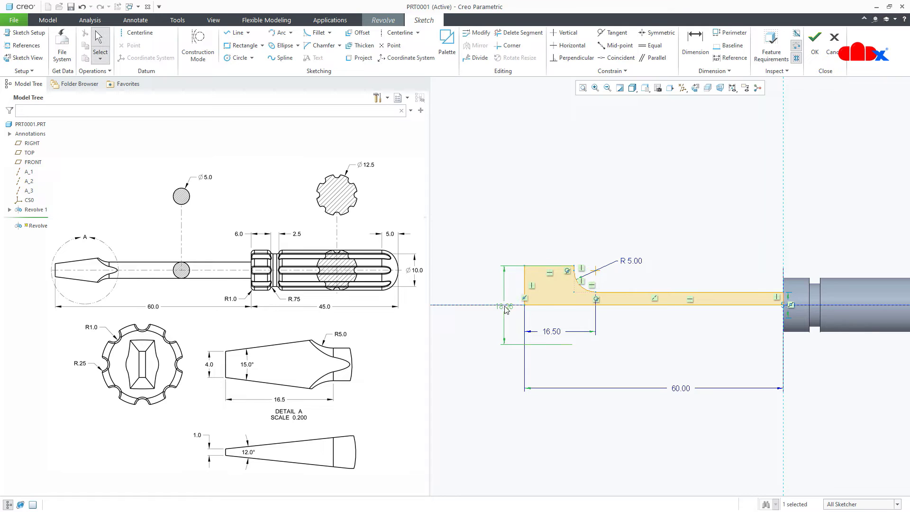
pyautogui.doubleClick(507, 306)
pyautogui.write('20')
pyautogui.press('Return')
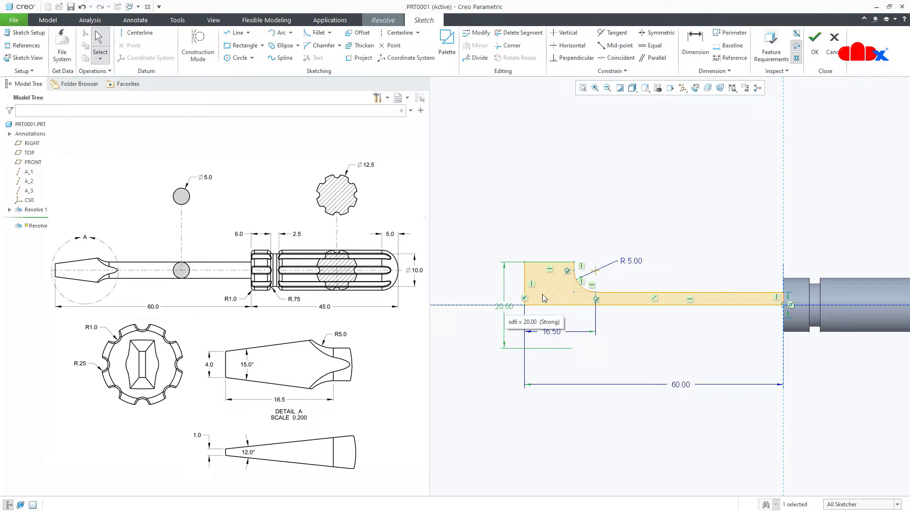
# - Finish the sketch and complete the 360° solid revolve of the shaft and tip, returning the model to its default orientation
pyautogui.click(815, 43)
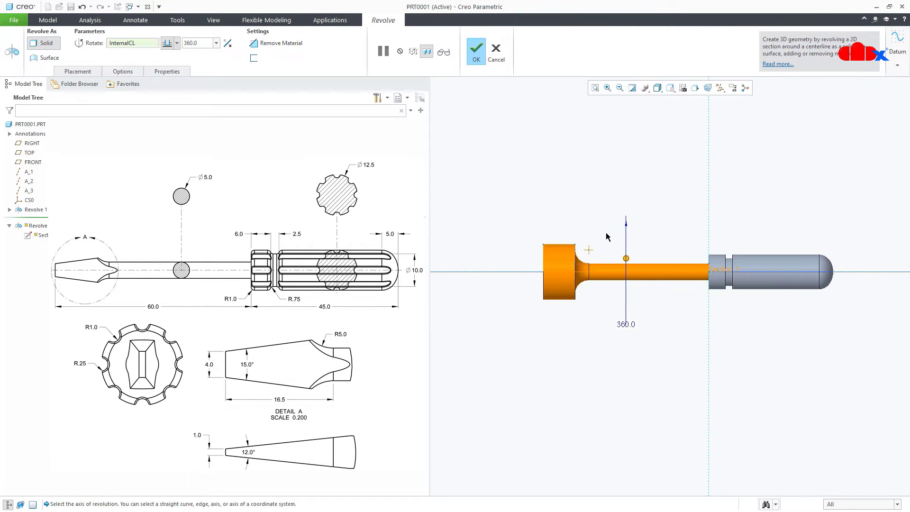
pyautogui.moveTo(606, 236); pyautogui.dragTo(619, 231, button='middle')
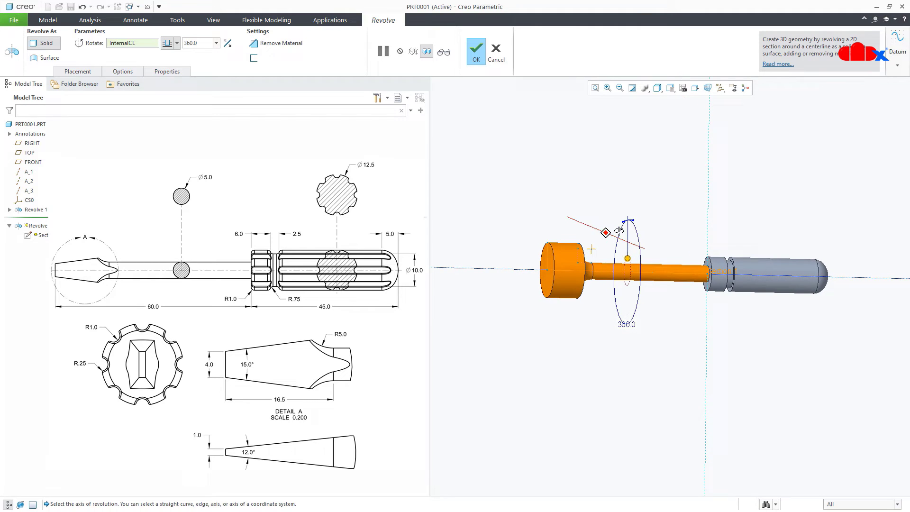
pyautogui.click(477, 51)
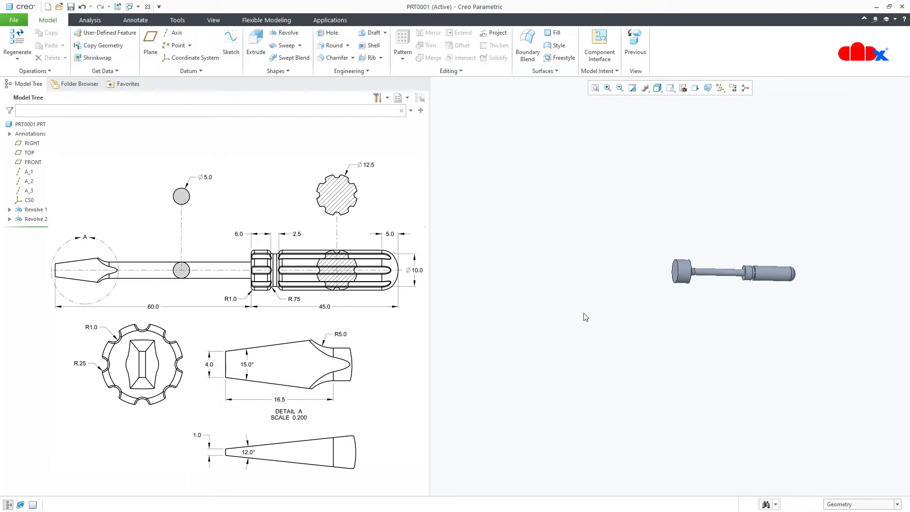
pyautogui.hotkey('ctrl', 'd')
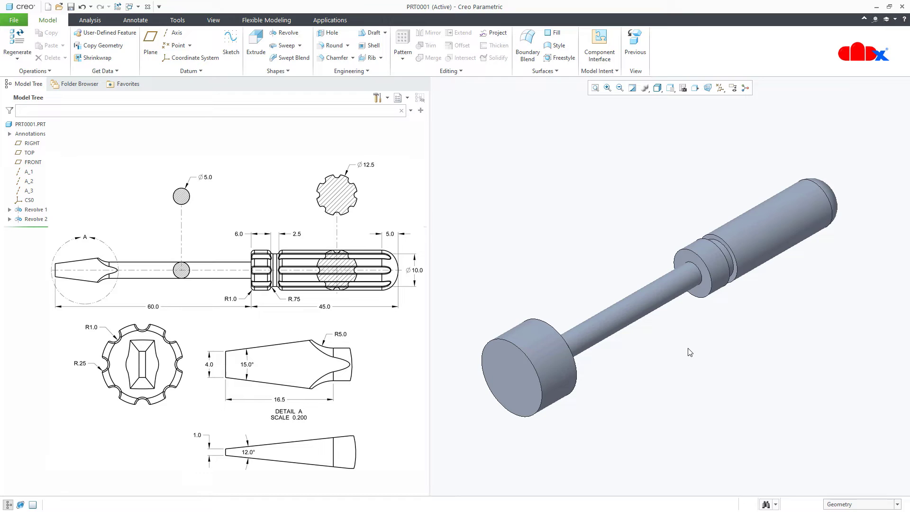
# - Start an Extrude sketch on the RIGHT plane and draw a centerline along the horizontal reference through the shaft axis
pyautogui.click(255, 45)
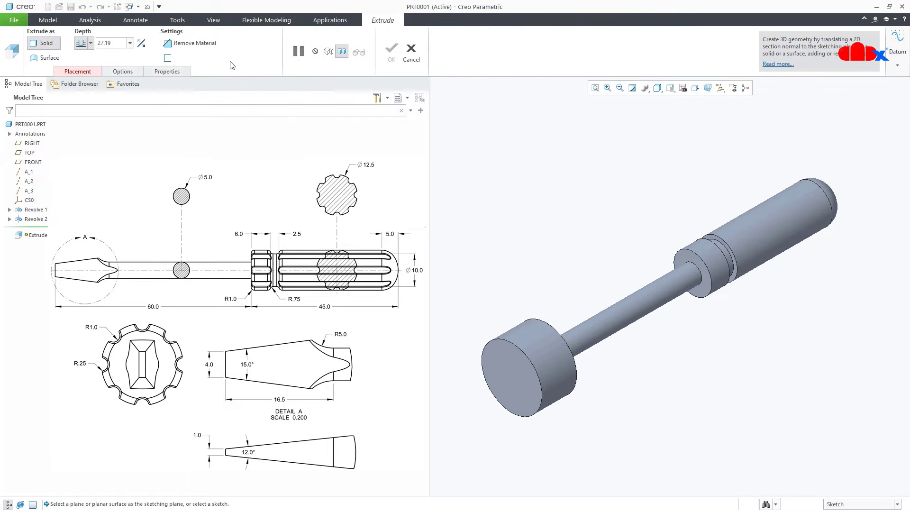
pyautogui.click(35, 144)
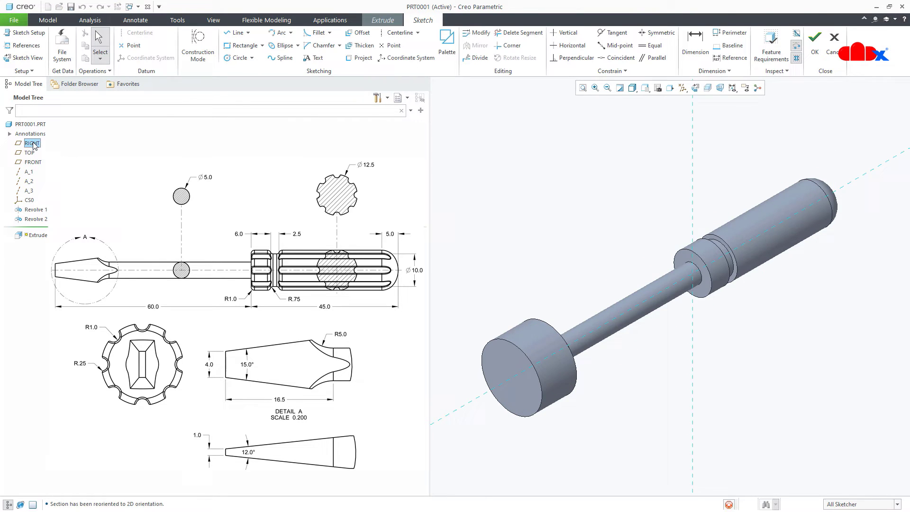
pyautogui.scroll(-4, 471, 277)
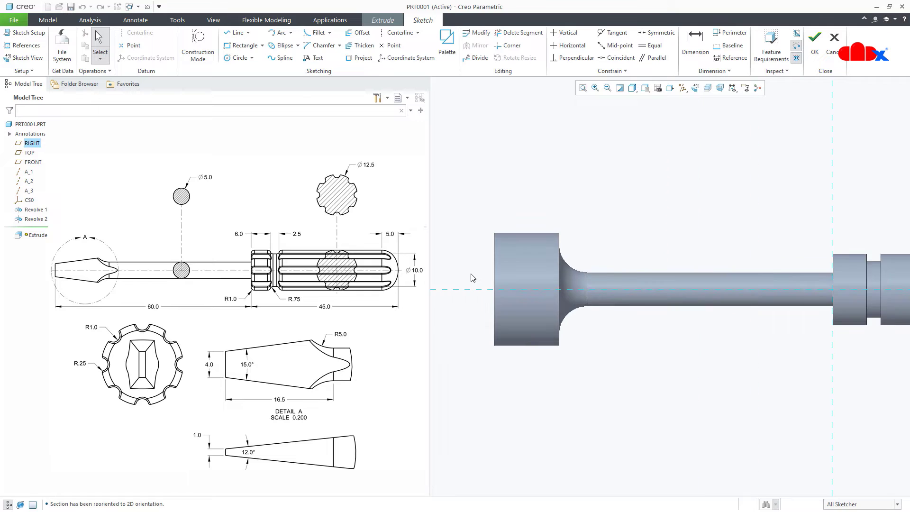
pyautogui.rightClick(474, 277)
pyautogui.click(547, 293)
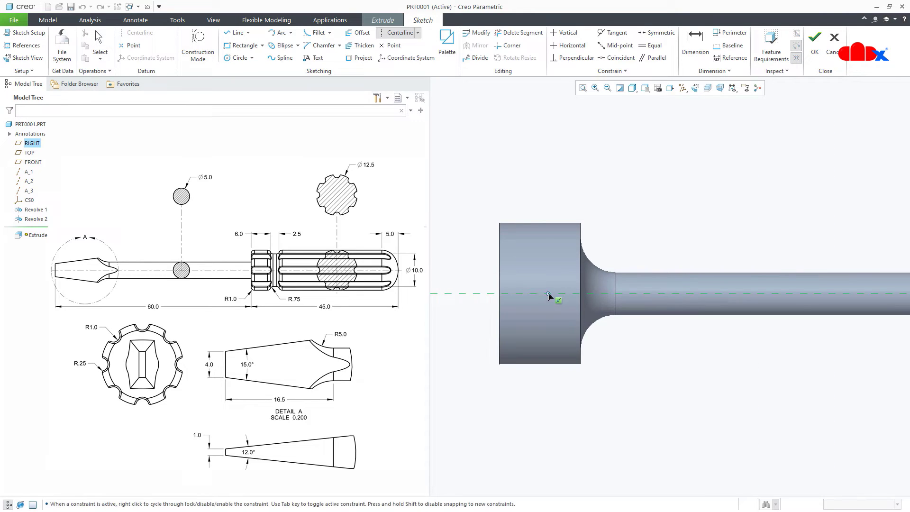
pyautogui.click(578, 296)
pyautogui.middleClick(463, 329)
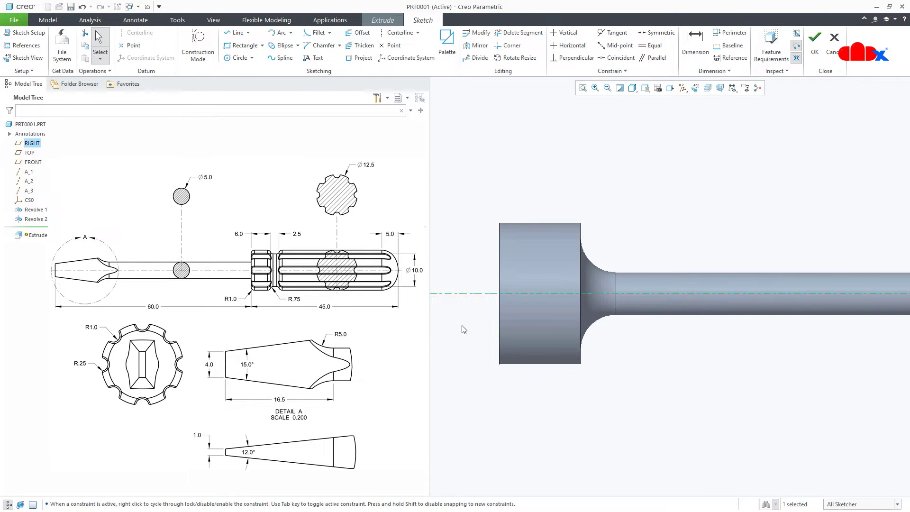
# - Sketch a closed four-sided profile about 12 by 8 over the tip's upper half with a sloped lower line, deleting the extra line segment down to the axis
pyautogui.rightClick(466, 325)
pyautogui.click(471, 299)
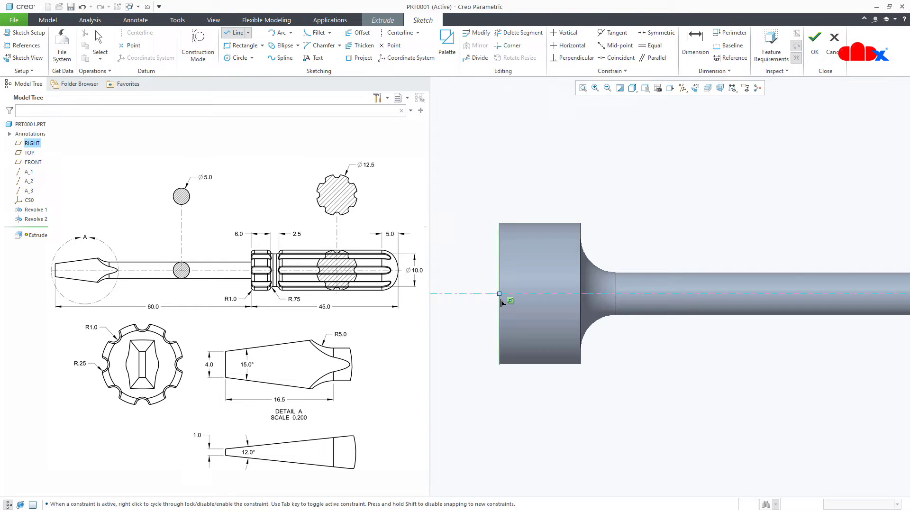
pyautogui.click(500, 269)
pyautogui.scroll(2, 595, 261)
pyautogui.click(579, 254)
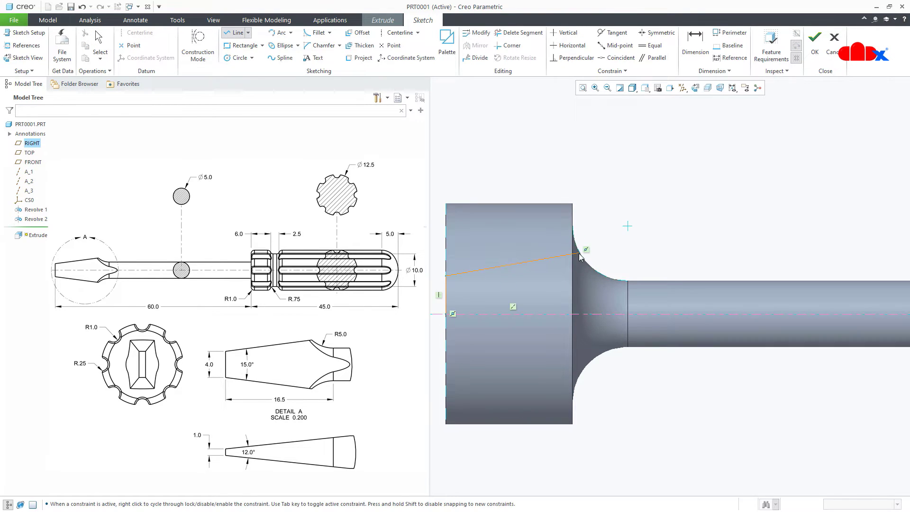
pyautogui.click(581, 187)
pyautogui.click(448, 192)
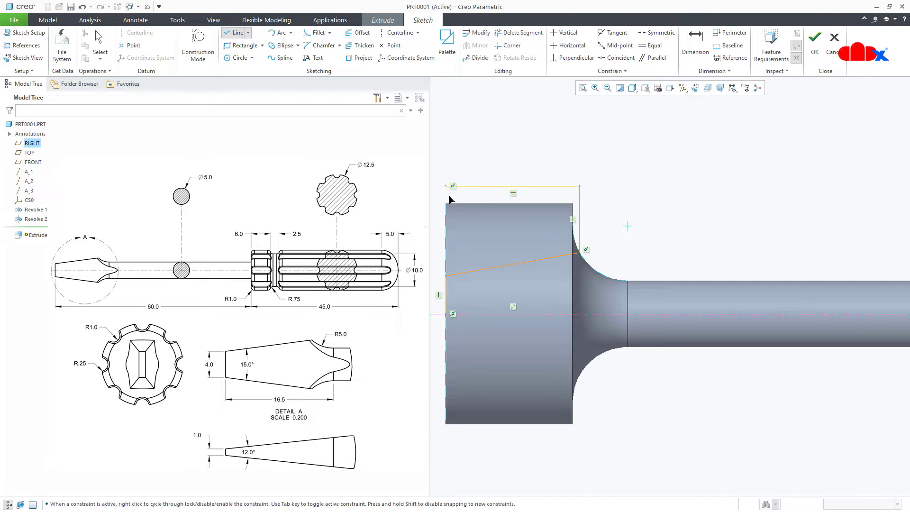
pyautogui.click(448, 273)
pyautogui.middleClick(458, 289)
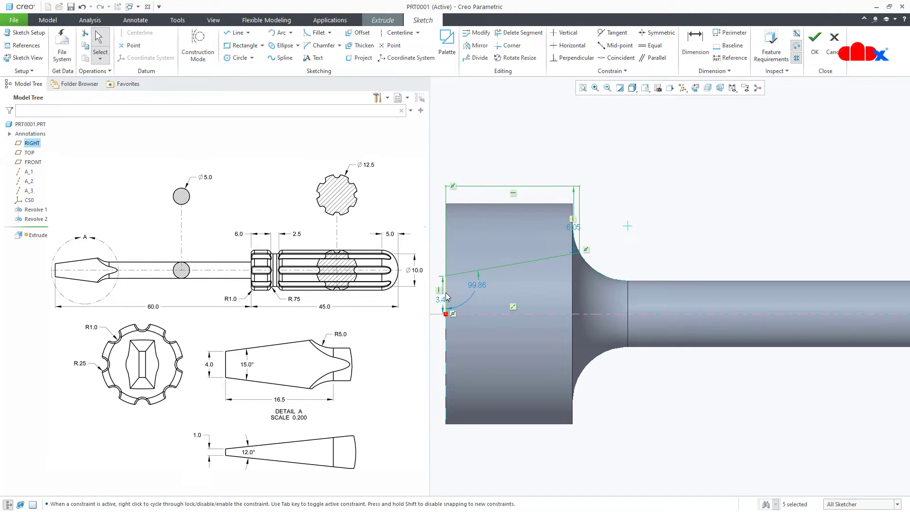
pyautogui.click(446, 294)
pyautogui.press('Delete')
# - Mirror the whole four-sided profile about the horizontal centerline
pyautogui.scroll(-3, 535, 301)
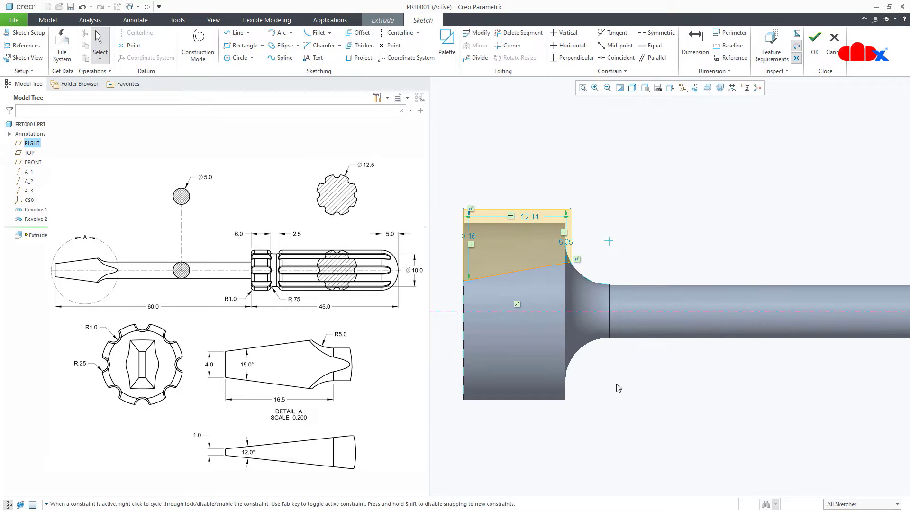
pyautogui.moveTo(459, 206); pyautogui.dragTo(608, 300)
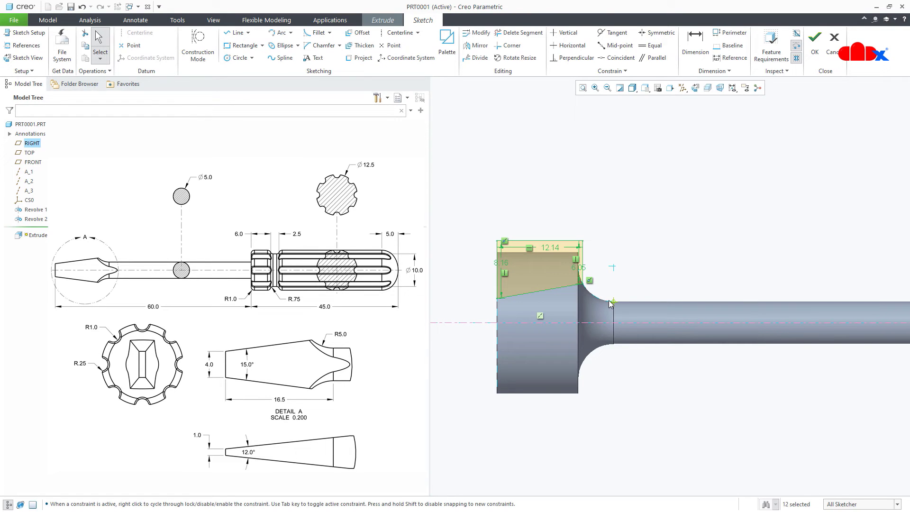
pyautogui.click(469, 47)
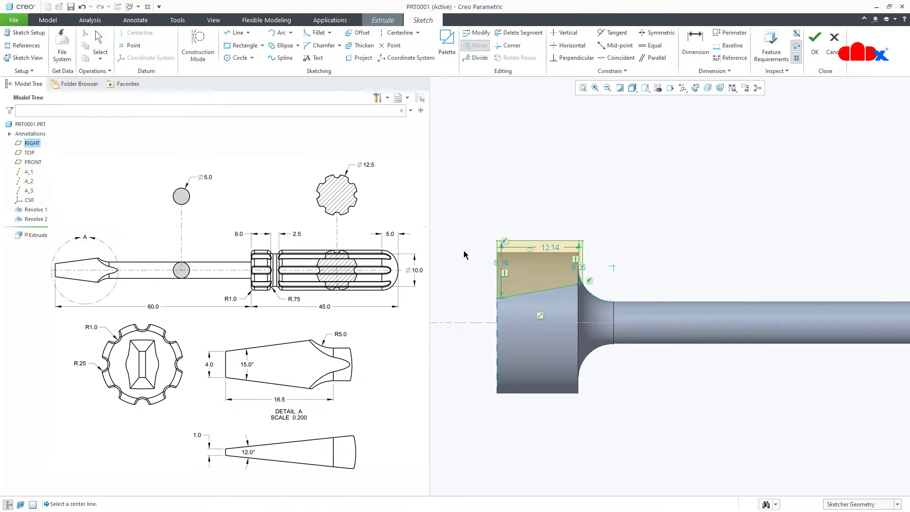
pyautogui.click(474, 324)
# - Dimension the gap between the two profiles at the tip's end face and set it to 4
pyautogui.rightClick(455, 365)
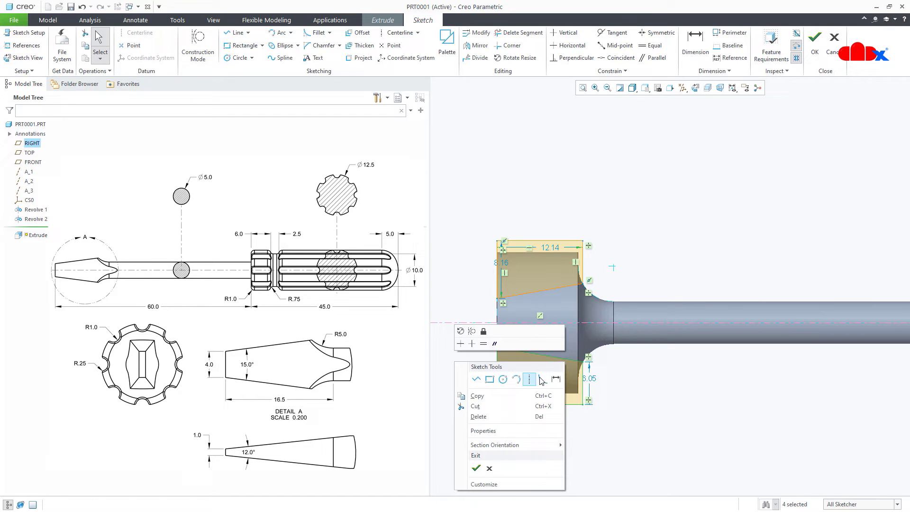
pyautogui.click(556, 377)
pyautogui.scroll(2, 494, 330)
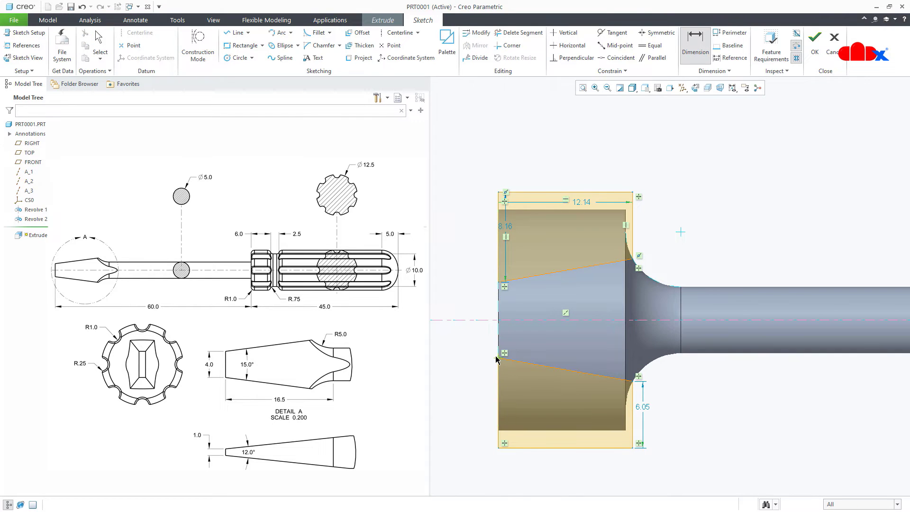
pyautogui.click(497, 359)
pyautogui.middleClick(471, 300)
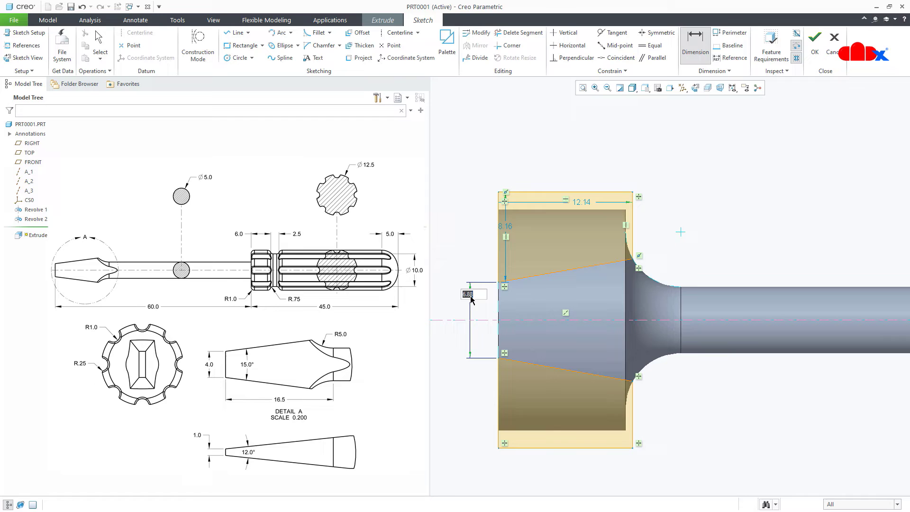
pyautogui.write('4')
pyautogui.press('Return')
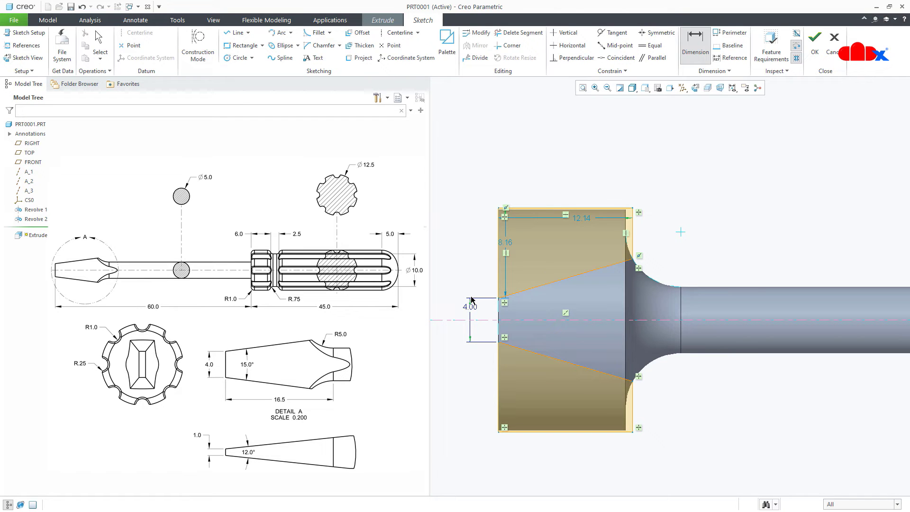
# - Dimension the angle between the two sloped lines and set it to 15 degrees
pyautogui.middleClick(559, 332)
pyautogui.write('15')
pyautogui.press('Return')
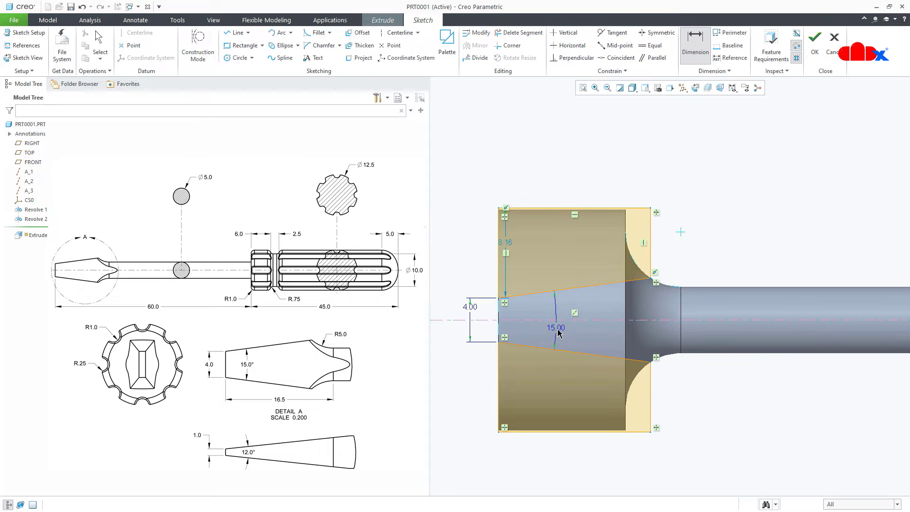
pyautogui.middleClick(560, 333)
# - Make the upper profile's outer horizontal line coincident with the tip block's outer edge
pyautogui.click(616, 58)
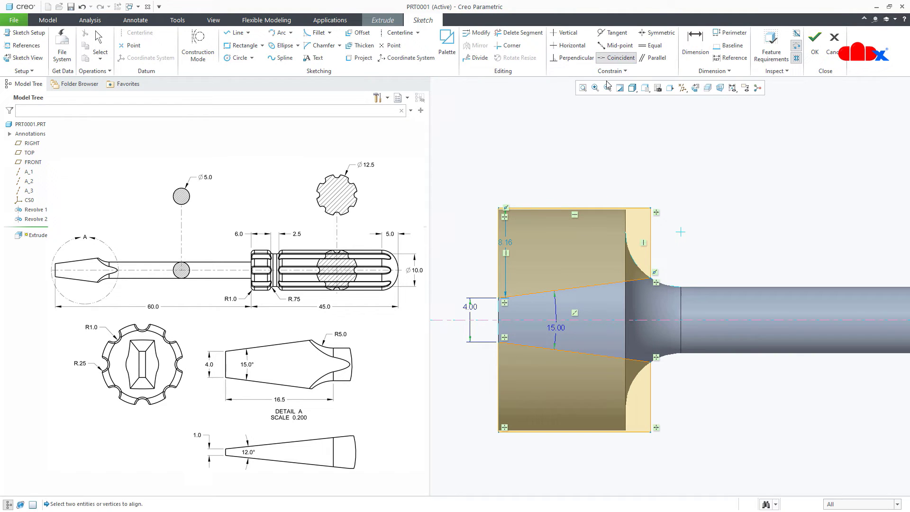
pyautogui.scroll(-3, 538, 216)
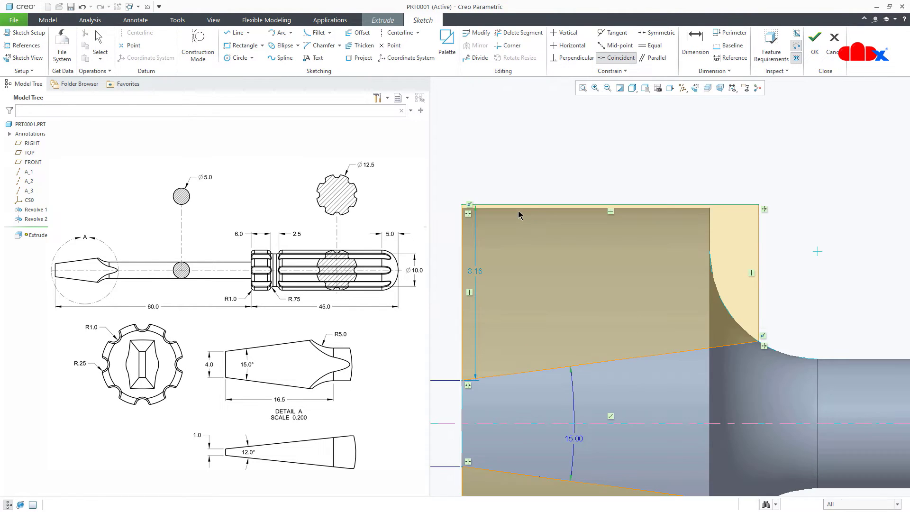
pyautogui.middleClick(531, 185)
pyautogui.scroll(3, 531, 186)
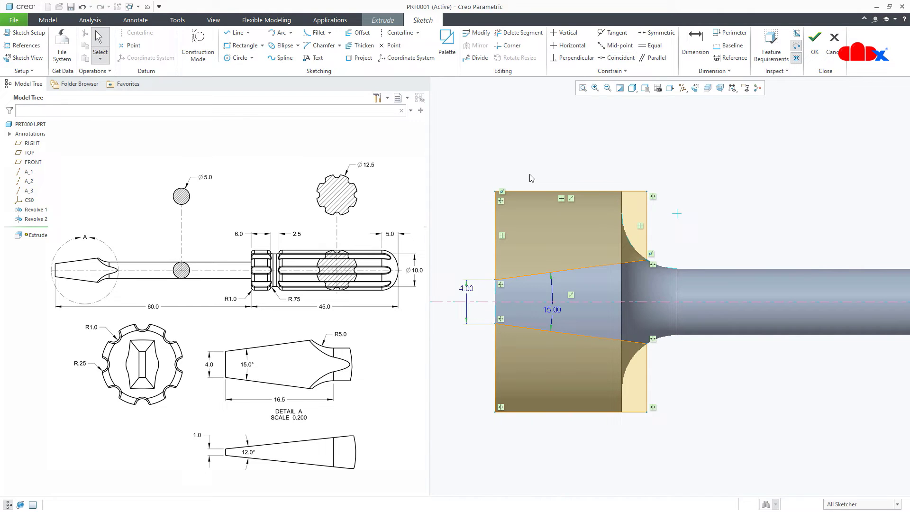
# - Finish the sketch and extrude it as a material-removing cut set to Through All on both sides
pyautogui.click(815, 52)
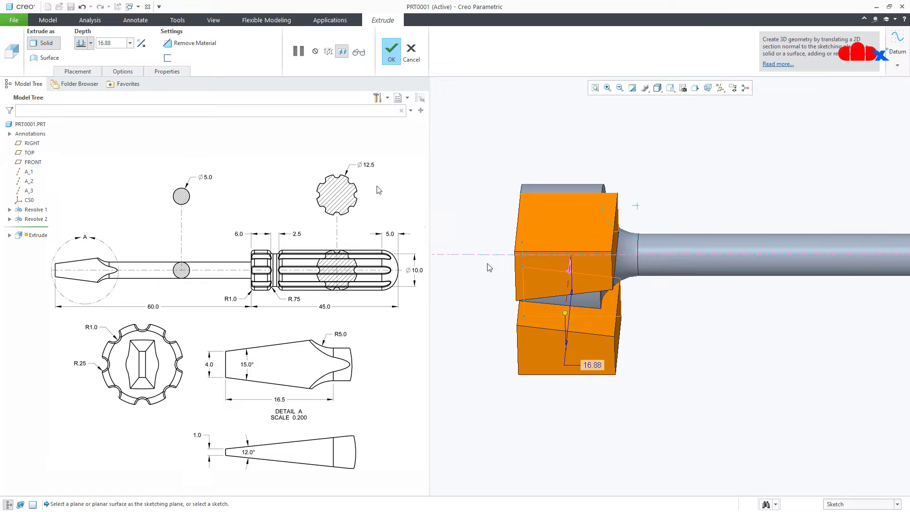
pyautogui.click(172, 43)
pyautogui.click(91, 43)
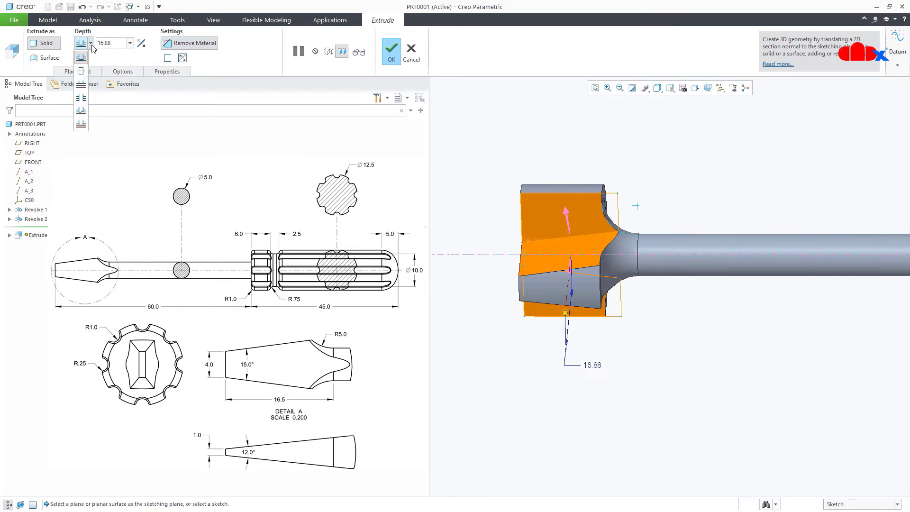
pyautogui.click(82, 98)
pyautogui.click(136, 72)
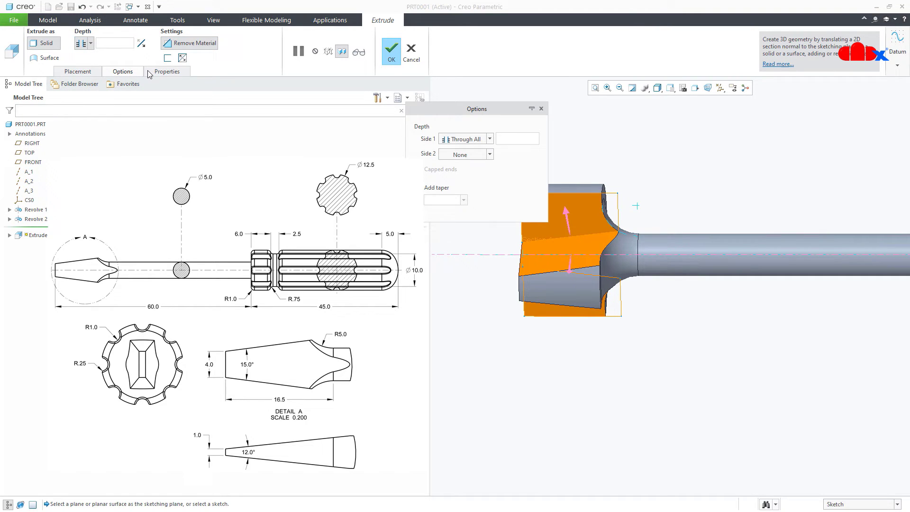
pyautogui.moveTo(454, 112); pyautogui.dragTo(478, 115)
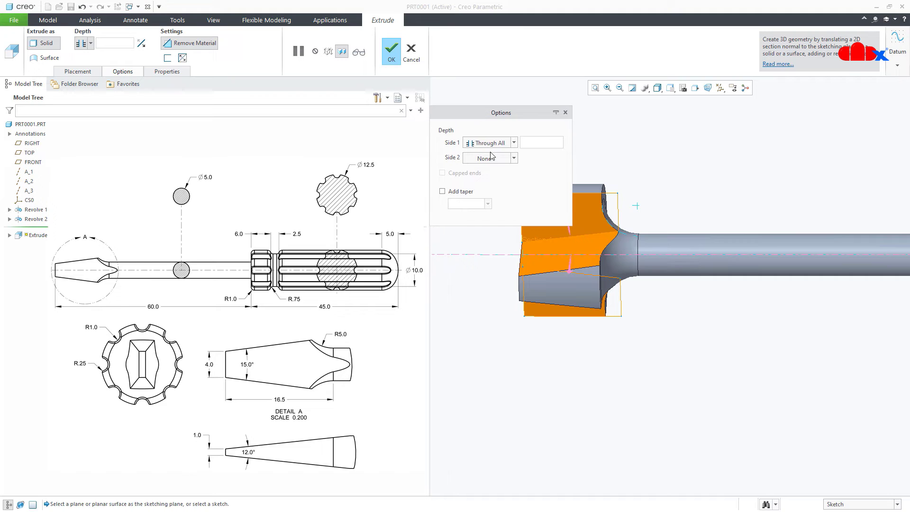
pyautogui.click(493, 157)
pyautogui.click(490, 191)
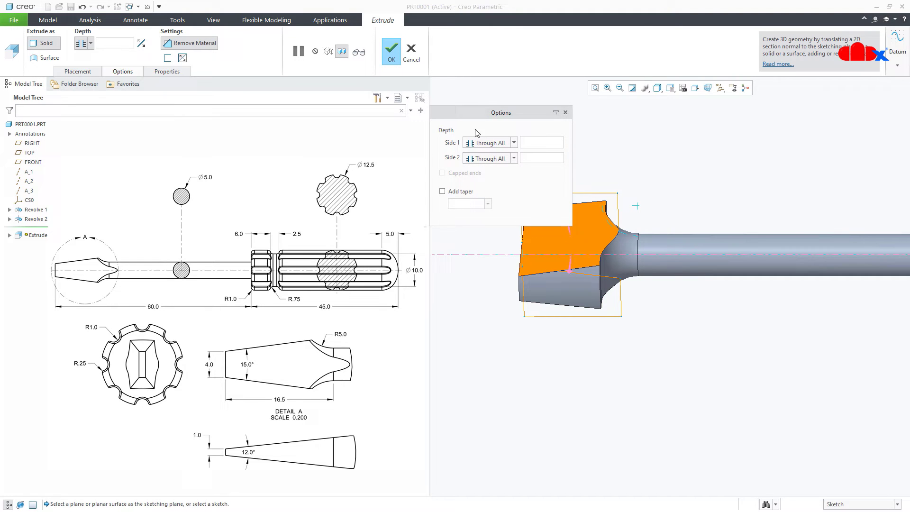
pyautogui.click(391, 52)
# - Start a new extrude sketch on the TOP datum plane
pyautogui.scroll(3, 618, 341)
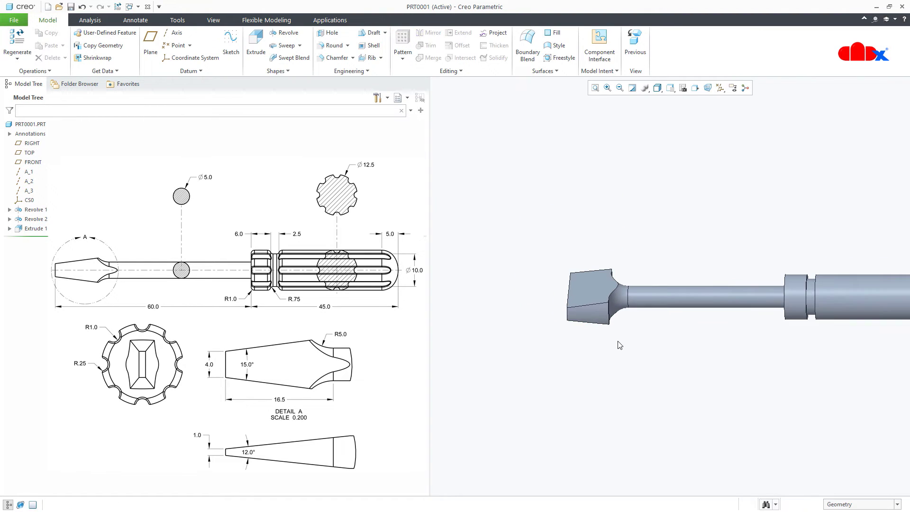
pyautogui.moveTo(618, 341); pyautogui.dragTo(650, 364, button='middle')
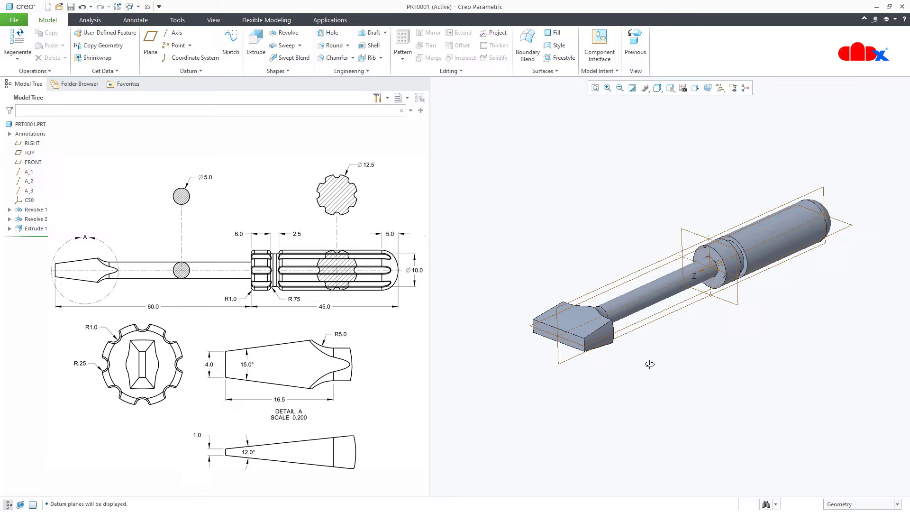
pyautogui.click(645, 320)
pyautogui.moveTo(690, 318); pyautogui.dragTo(660, 391, button='middle')
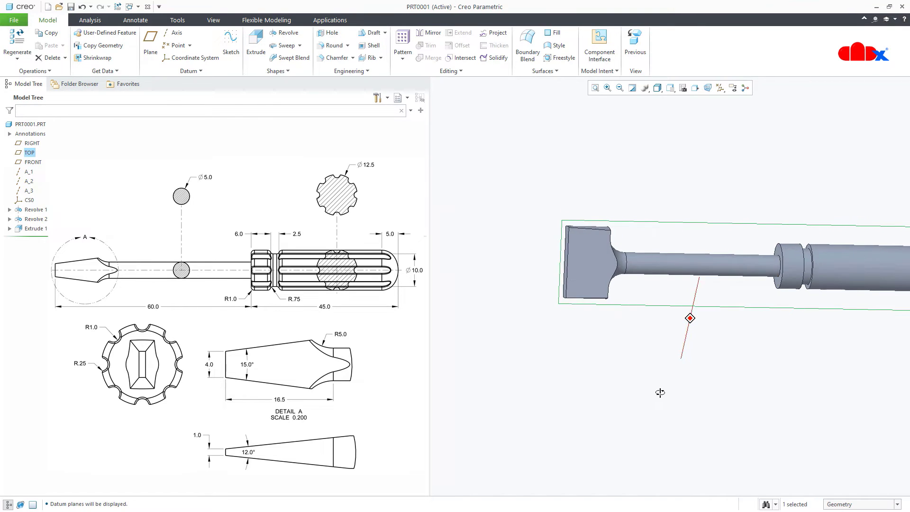
pyautogui.click(255, 47)
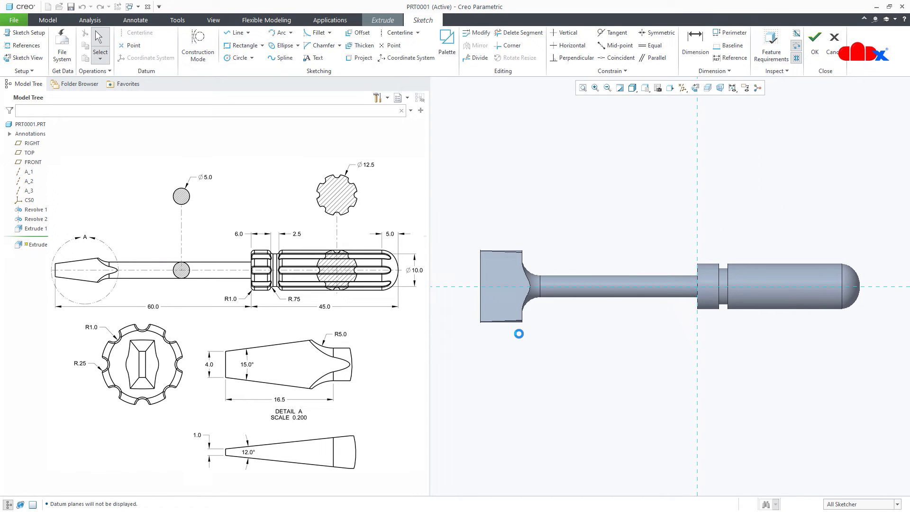
# - Add a horizontal centerline along the screwdriver's axis
pyautogui.rightClick(522, 338)
pyautogui.click(588, 352)
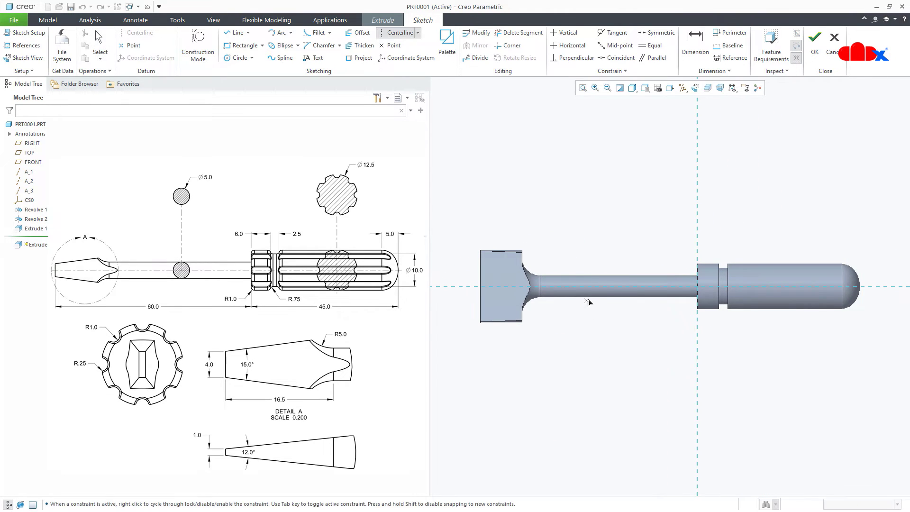
pyautogui.click(589, 289)
pyautogui.click(634, 288)
pyautogui.middleClick(637, 316)
# - Sketch a closed four-sided profile above the centerline from the tip's end face to the neck arc, with a sloped inner edge
pyautogui.scroll(5, 542, 305)
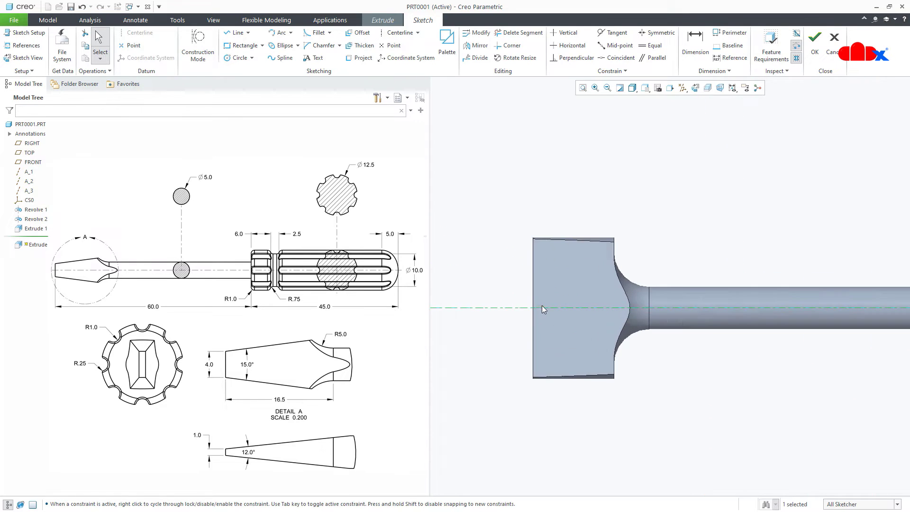
pyautogui.rightClick(699, 242)
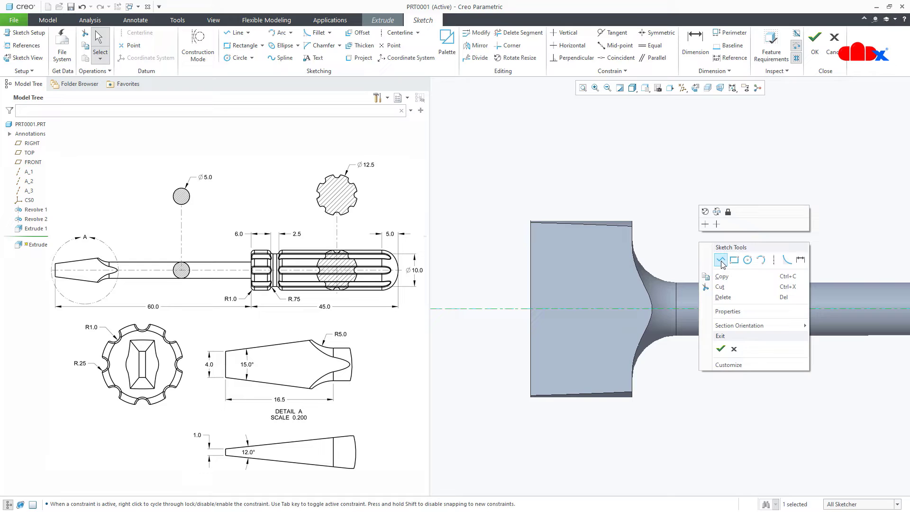
pyautogui.click(706, 218)
pyautogui.click(530, 287)
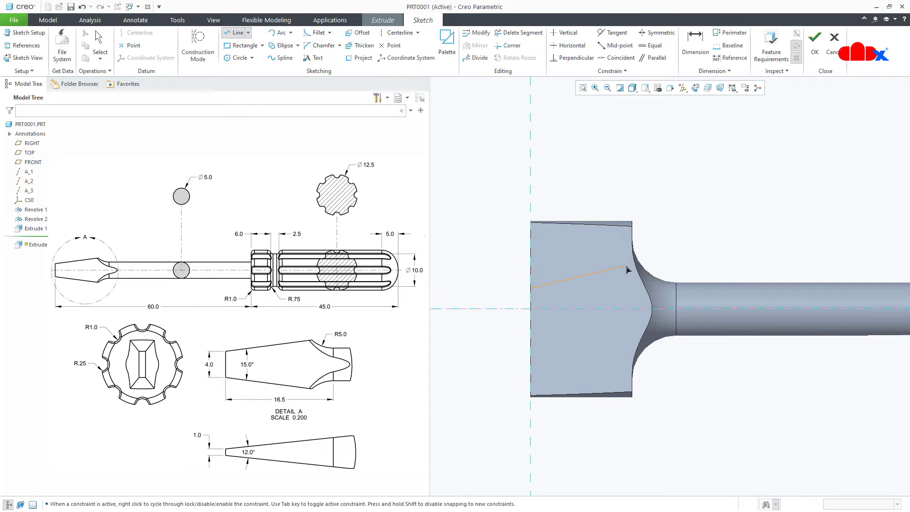
pyautogui.scroll(3, 646, 267)
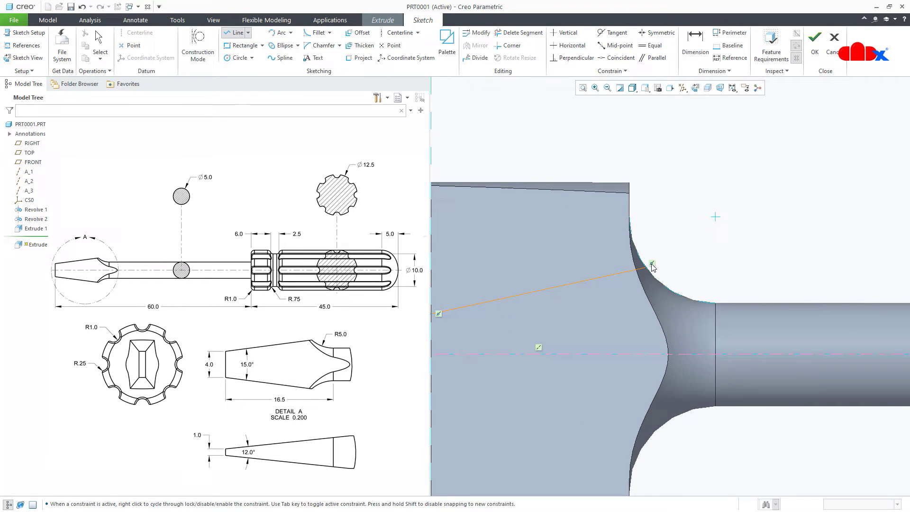
pyautogui.scroll(-3, 650, 265)
pyautogui.click(648, 267)
pyautogui.click(648, 194)
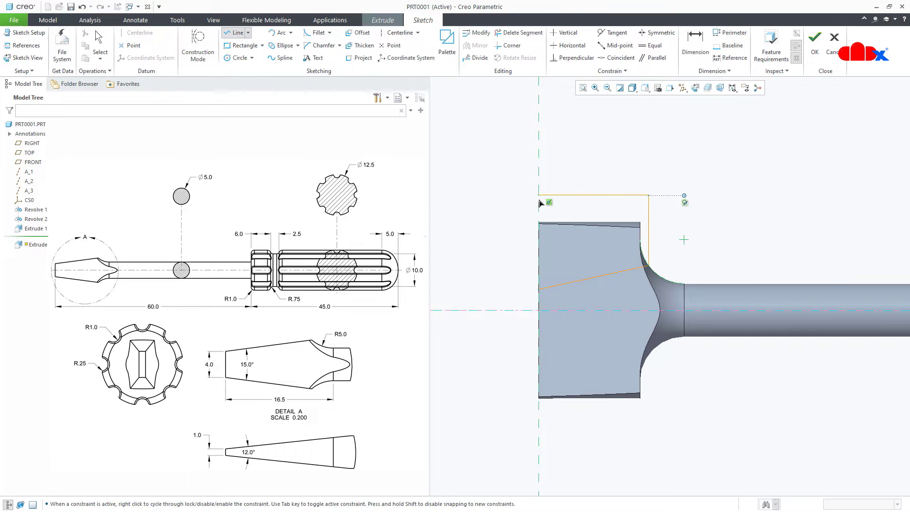
pyautogui.click(539, 195)
pyautogui.click(539, 289)
pyautogui.middleClick(517, 290)
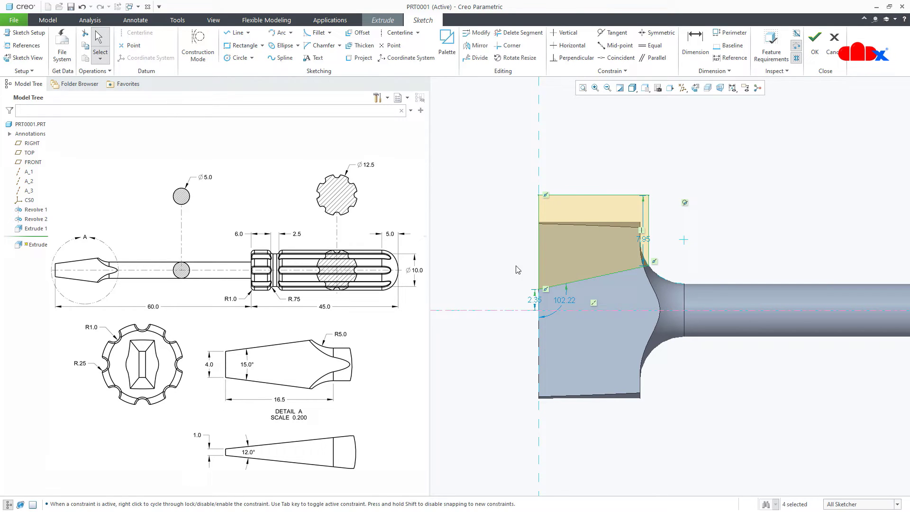
# - Mirror the profile about the horizontal centerline and set the gap between both profiles at the tip's end face to 1
pyautogui.click(474, 47)
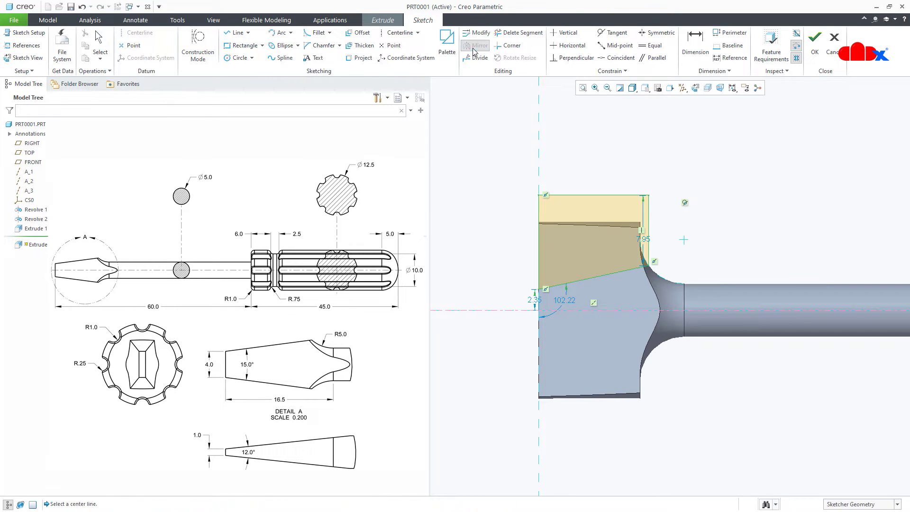
pyautogui.click(485, 311)
pyautogui.rightClick(484, 336)
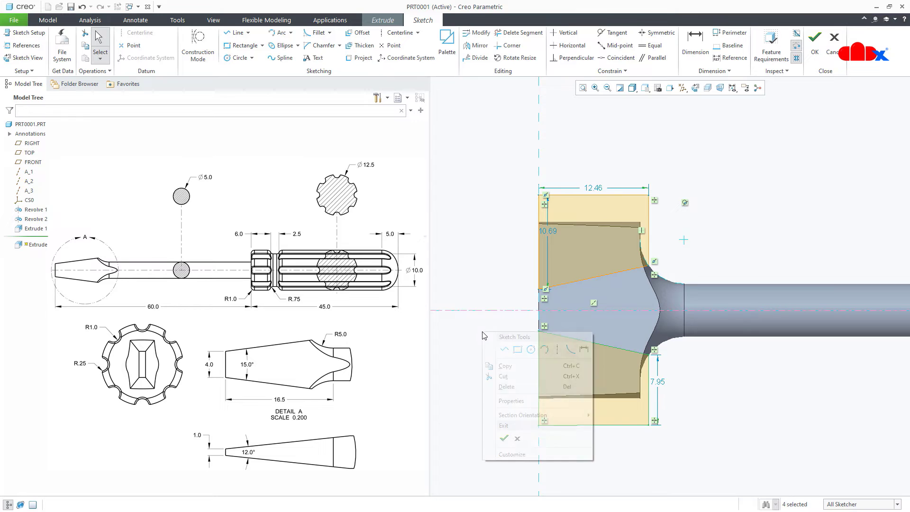
pyautogui.click(580, 350)
pyautogui.click(539, 331)
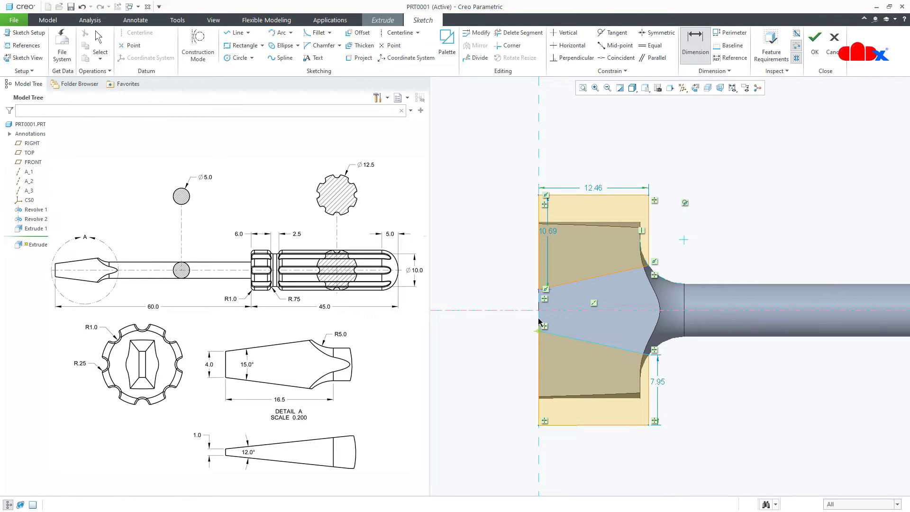
pyautogui.middleClick(509, 302)
pyautogui.write('1')
pyautogui.press('Return')
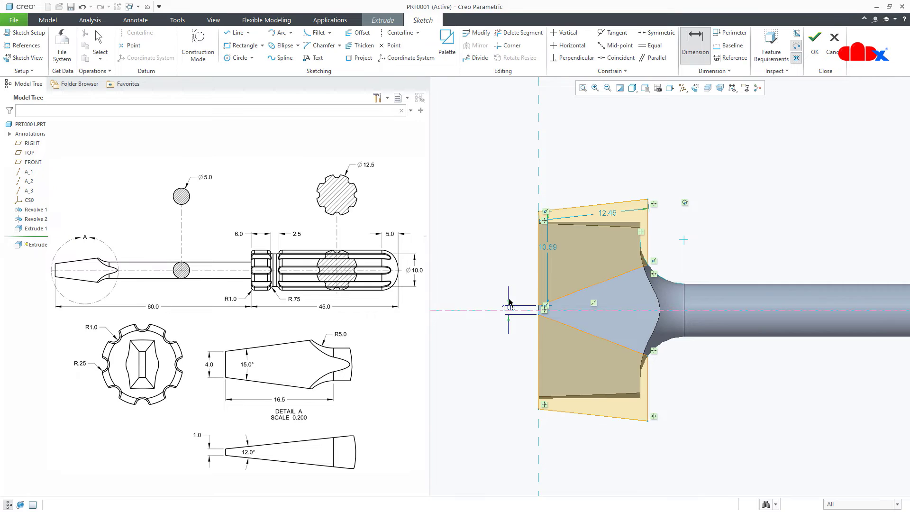
# - Dimension the angle between the two sloped inner lines
pyautogui.middleClick(598, 324)
pyautogui.press('Return')
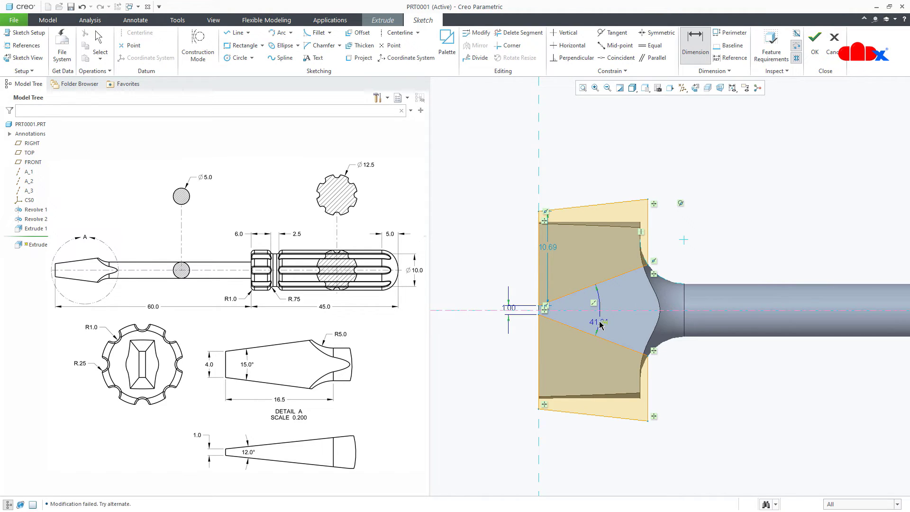
pyautogui.middleClick(600, 325)
pyautogui.scroll(-1, 683, 263)
# - Delete the constraint holding the upper sloped line's end on the neck arc and set the angle between the sloped lines to 15 degrees
pyautogui.click(645, 260)
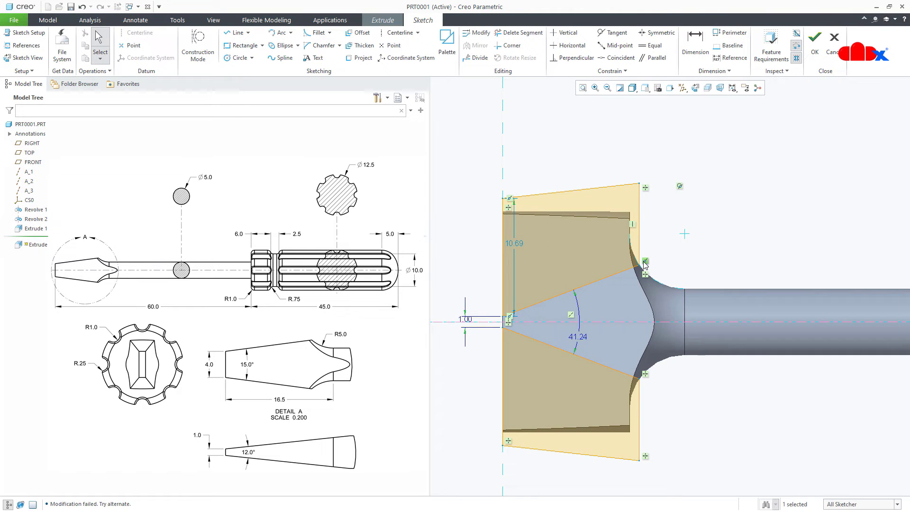
pyautogui.press('Delete')
pyautogui.doubleClick(584, 337)
pyautogui.write('15')
pyautogui.press('Return')
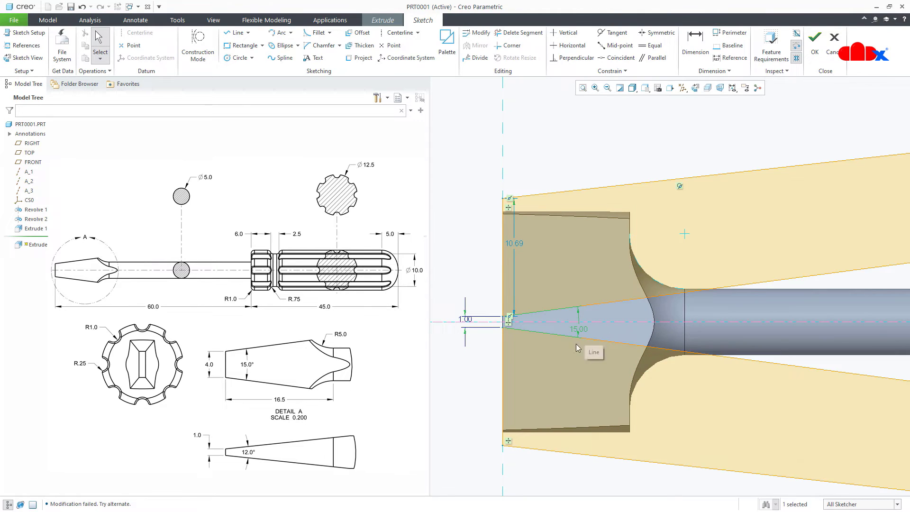
# - Dimension the profile's horizontal length from the tip's end face to its far vertical edge and set it to 20
pyautogui.scroll(3, 570, 349)
pyautogui.scroll(1, 522, 334)
pyautogui.scroll(1, 520, 333)
pyautogui.scroll(-1, 674, 288)
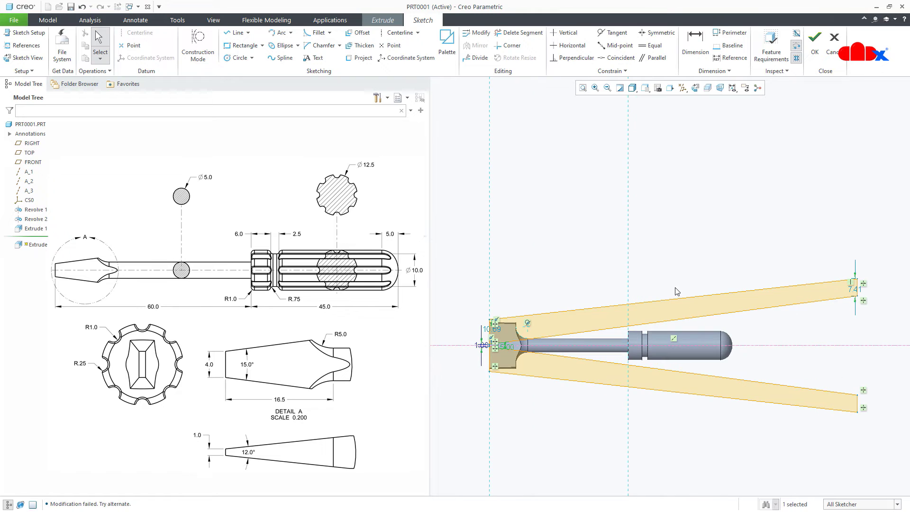
pyautogui.rightClick(678, 266)
pyautogui.click(779, 283)
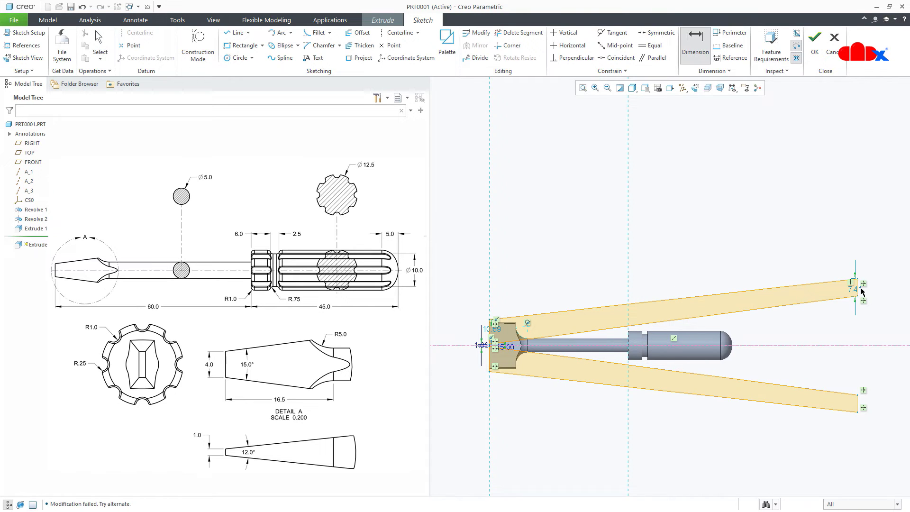
pyautogui.scroll(-3, 472, 320)
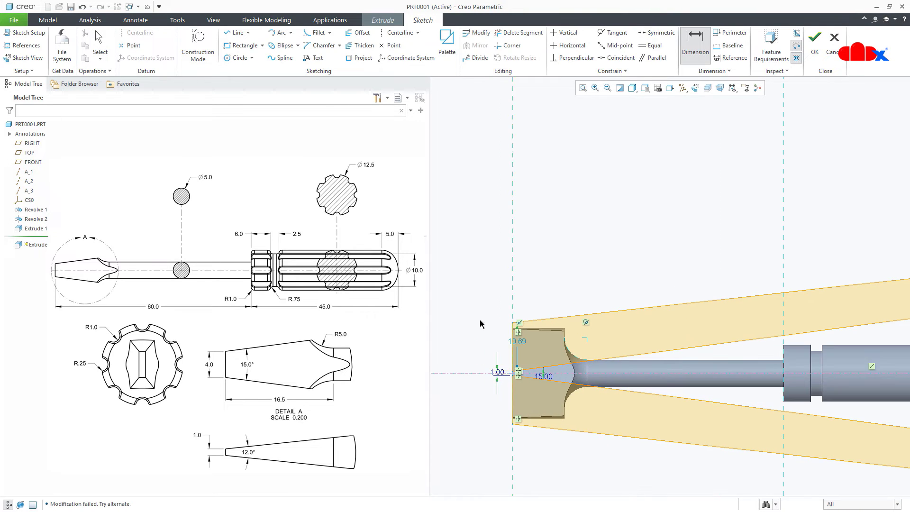
pyautogui.middleClick(539, 278)
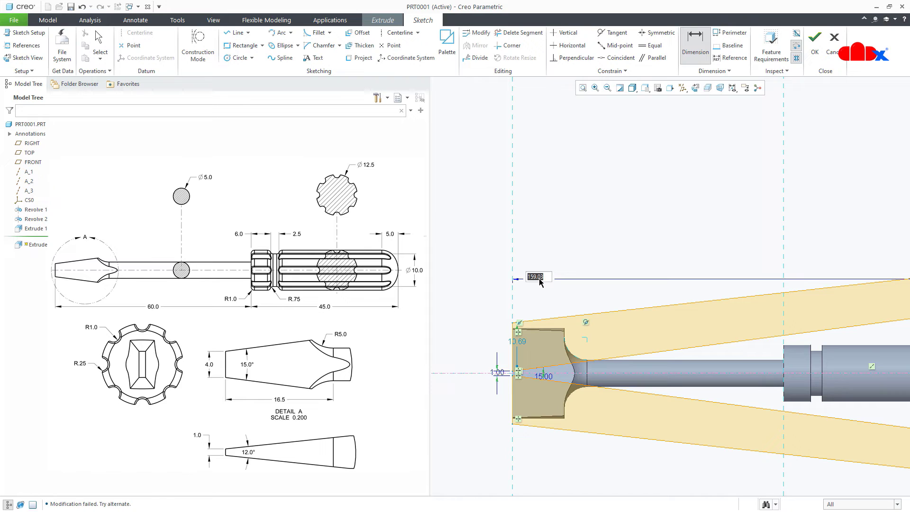
pyautogui.write('20')
pyautogui.press('Return')
pyautogui.scroll(-3, 540, 346)
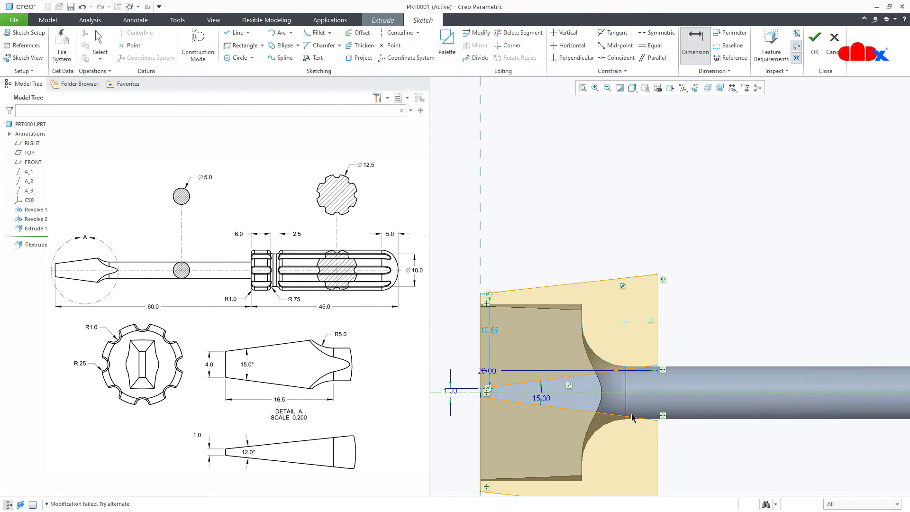
# - Set the length of the upper profile's vertical edge at the tip's end face to 10
pyautogui.scroll(1, 614, 417)
pyautogui.doubleClick(518, 344)
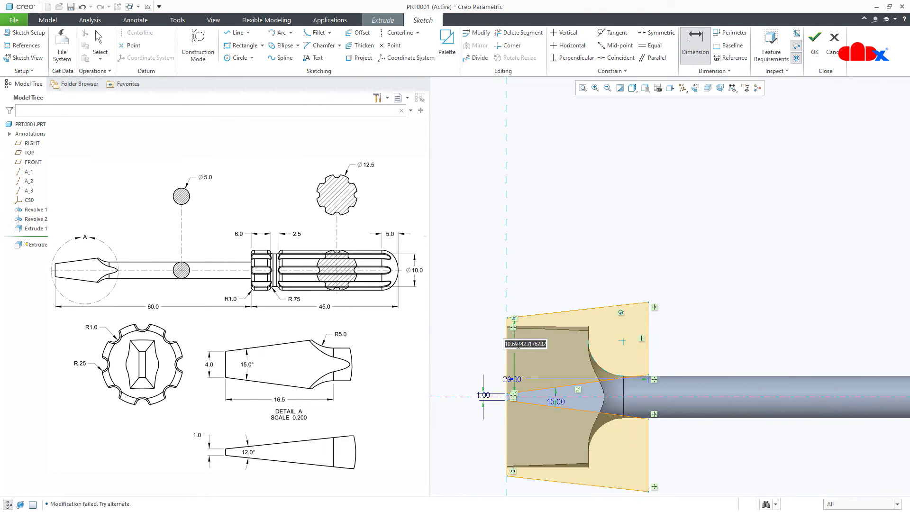
pyautogui.write('10')
pyautogui.press('Return')
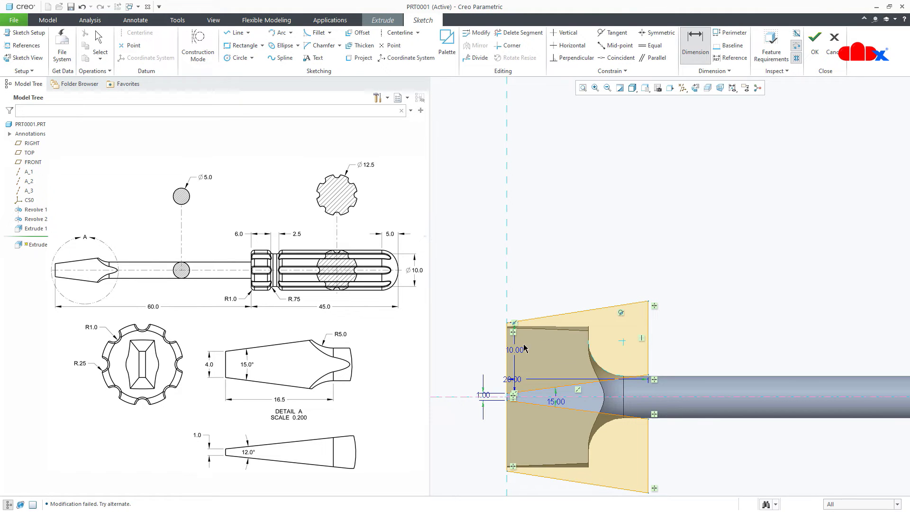
# - Finish the sketch and extrude it as a material-removing cut on the tip, through all on both sides
pyautogui.click(814, 38)
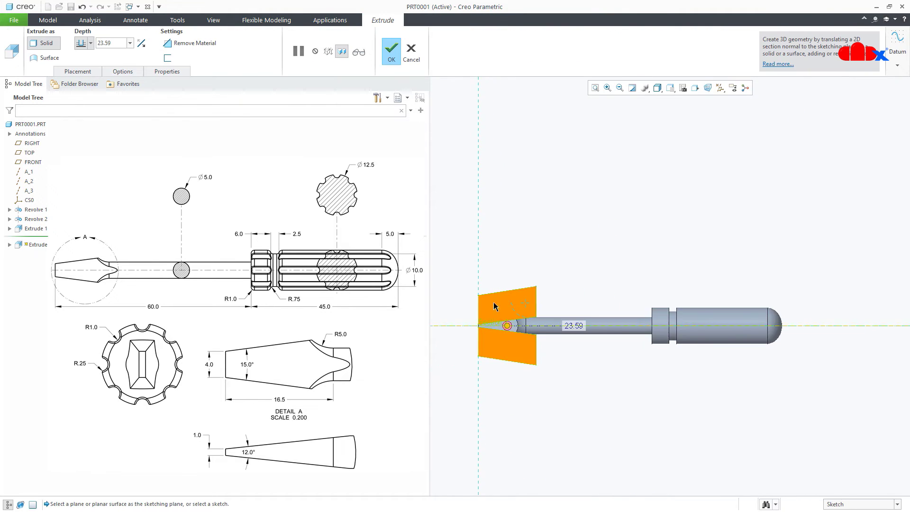
pyautogui.click(192, 43)
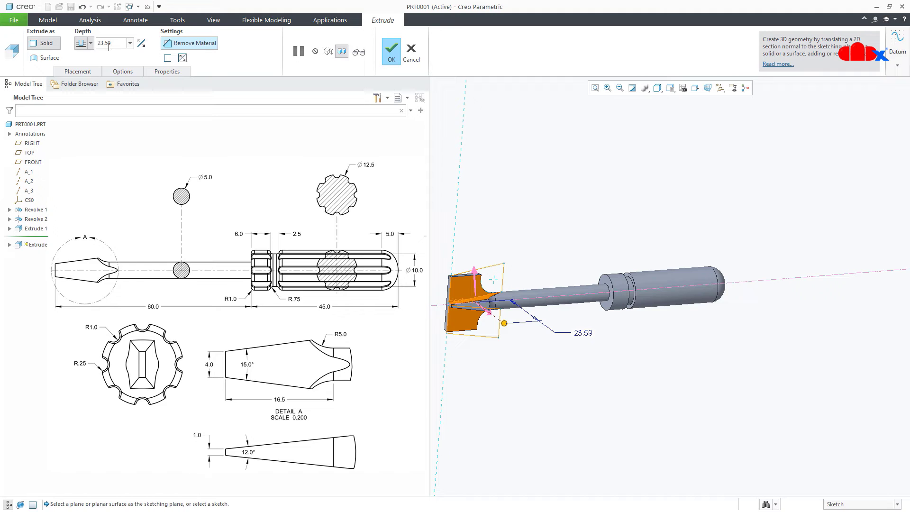
pyautogui.click(90, 44)
pyautogui.click(87, 98)
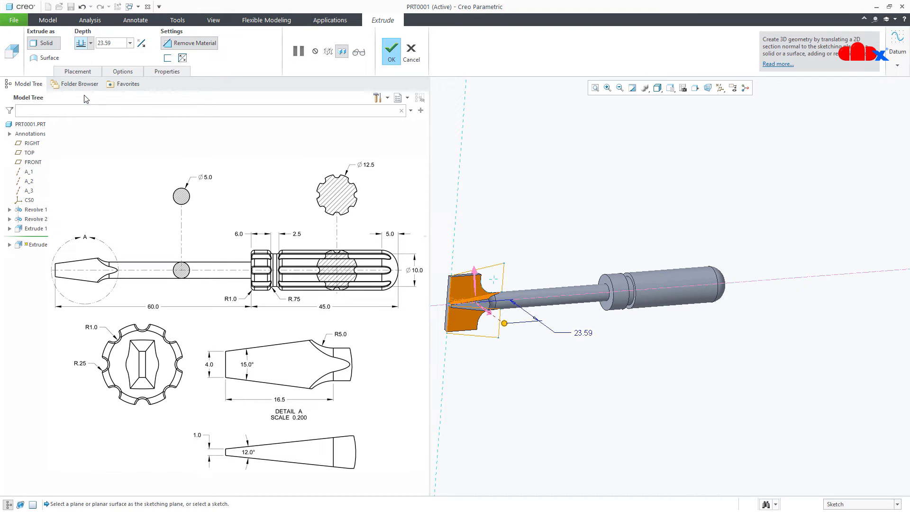
pyautogui.click(124, 72)
pyautogui.click(484, 158)
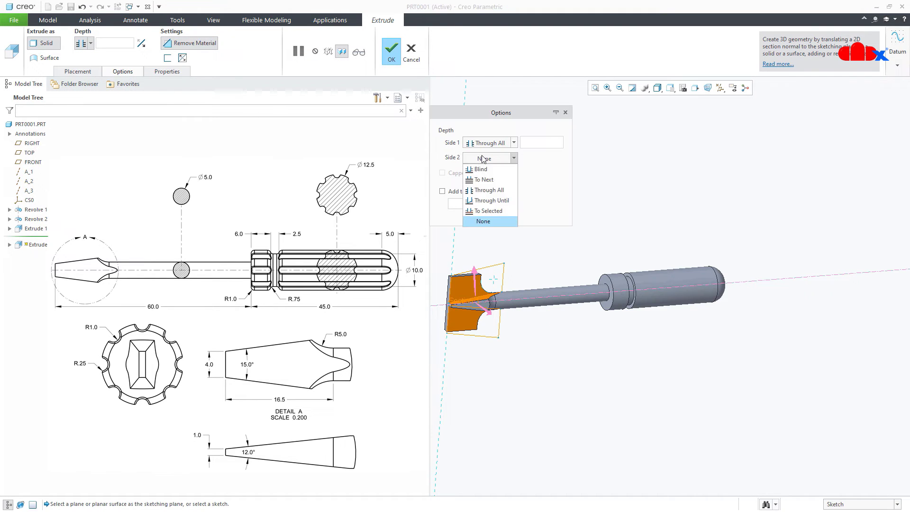
pyautogui.click(487, 189)
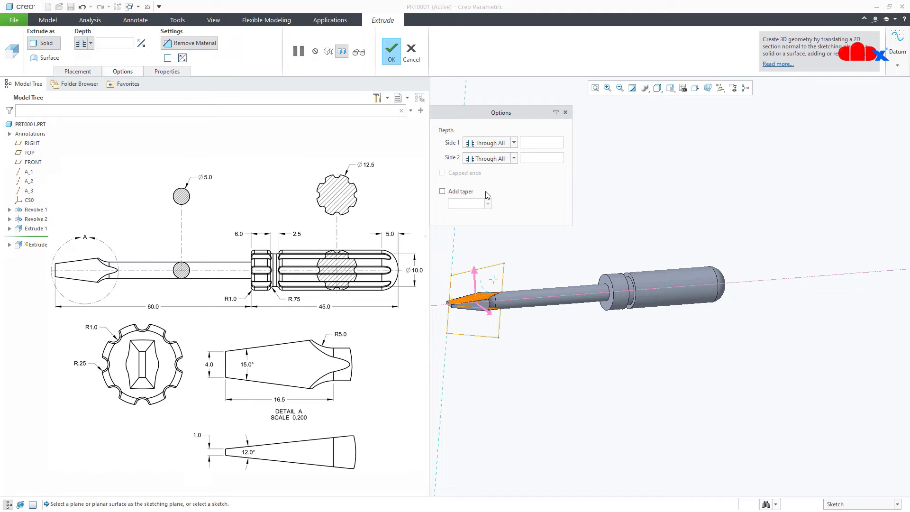
pyautogui.click(390, 53)
pyautogui.hotkey('ctrl', 'd')
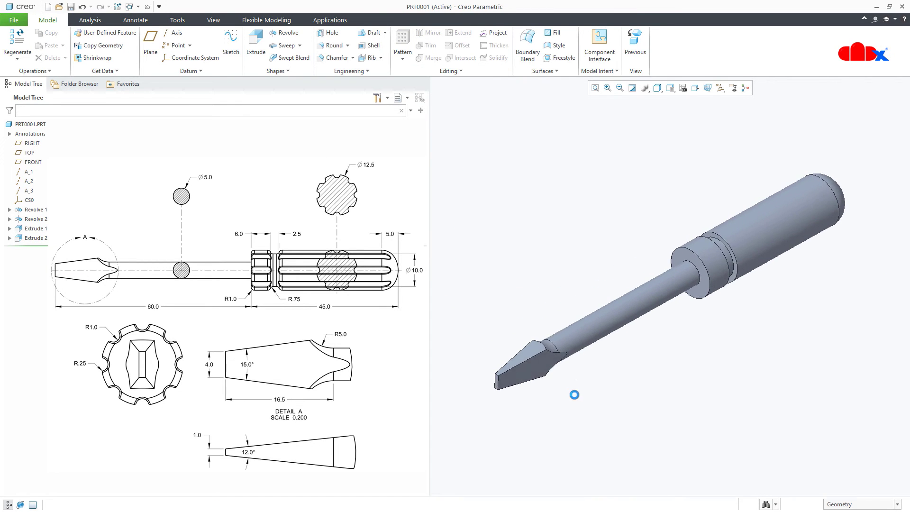
# - Start an extrude sketch on the collar's flat front face and add the RIGHT datum plane as a sketch reference
pyautogui.click(256, 45)
pyautogui.click(695, 258)
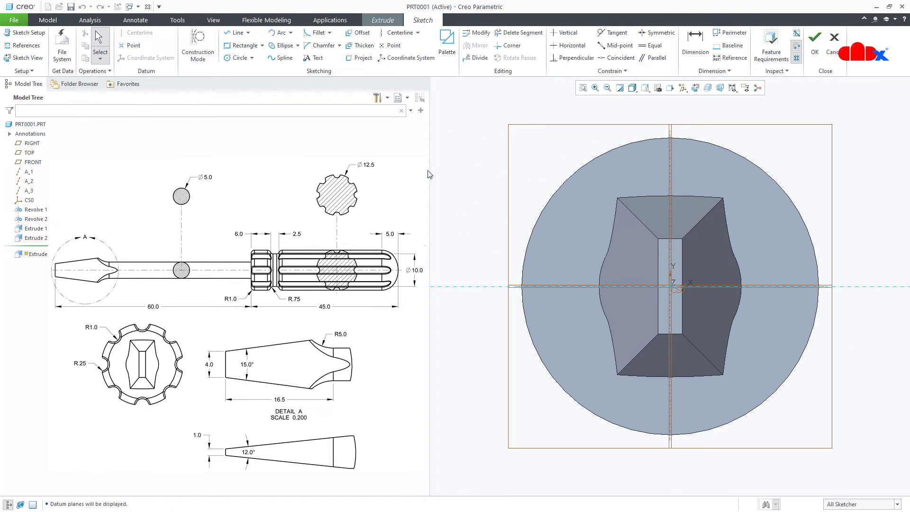
pyautogui.click(28, 45)
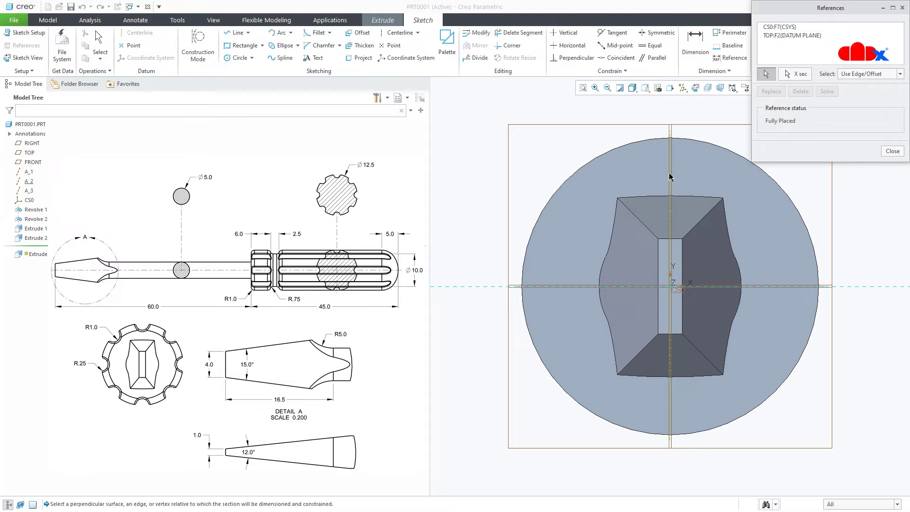
pyautogui.click(671, 132)
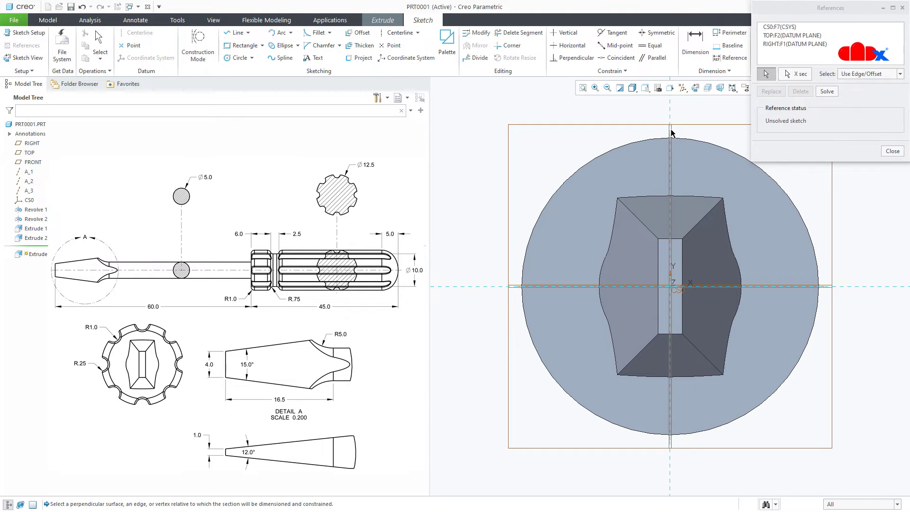
pyautogui.press('d')
pyautogui.middleClick(513, 176)
pyautogui.scroll(1, 511, 177)
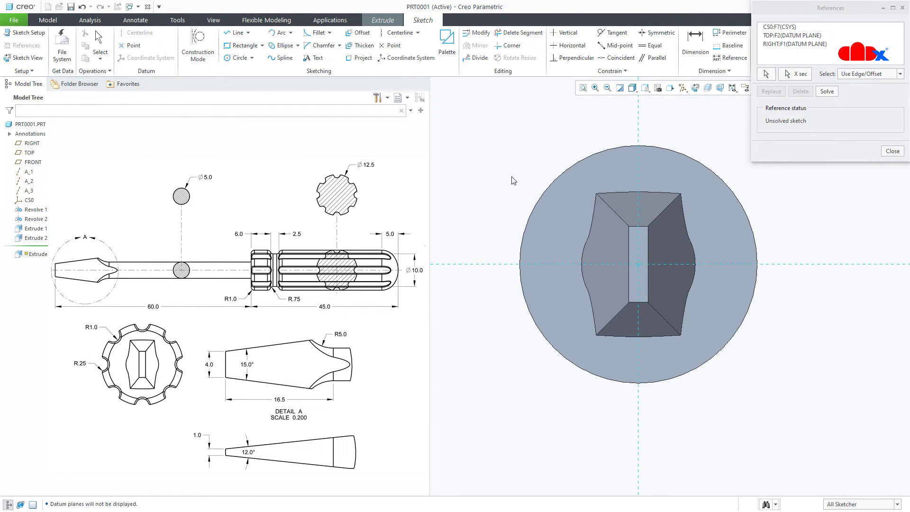
# - Sketch a circle about 1.22 in diameter centred where the vertical reference meets the top of the collar's outer edge
pyautogui.rightClick(512, 173)
pyautogui.click(558, 187)
pyautogui.scroll(3, 640, 149)
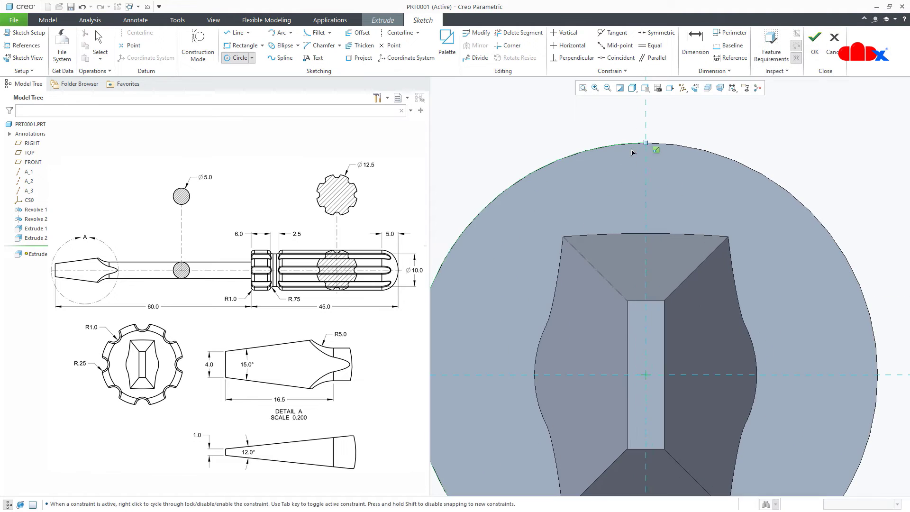
pyautogui.click(645, 135)
pyautogui.click(661, 153)
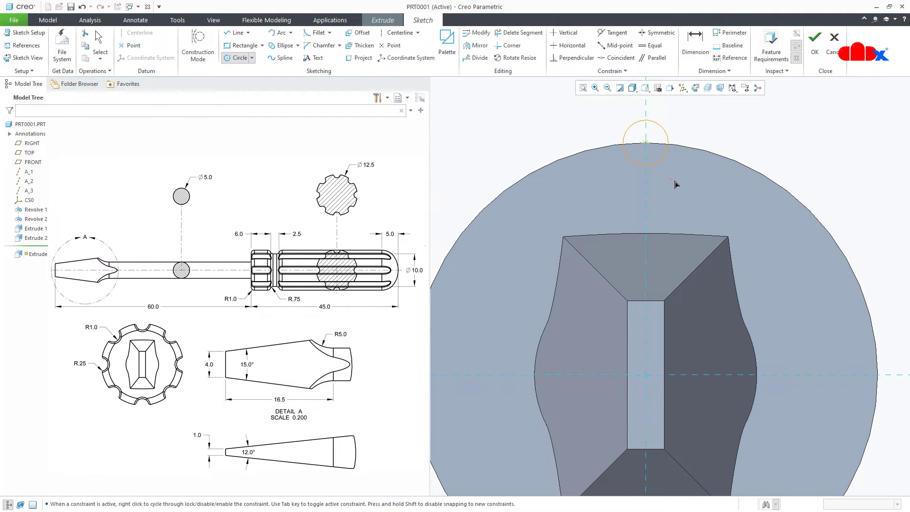
pyautogui.middleClick(675, 181)
# - Dimension the circle's radius and set it to 1
pyautogui.press('d')
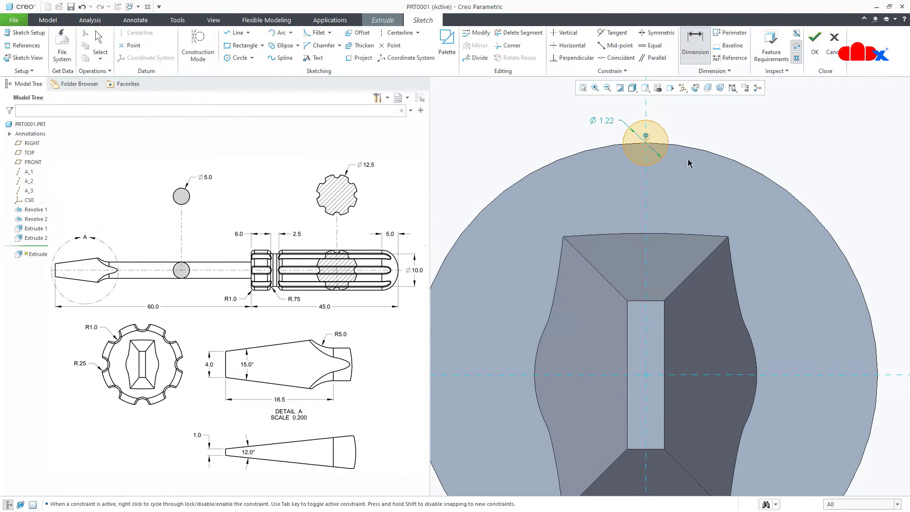
pyautogui.click(668, 134)
pyautogui.middleClick(681, 133)
pyautogui.write('1')
pyautogui.press('Return')
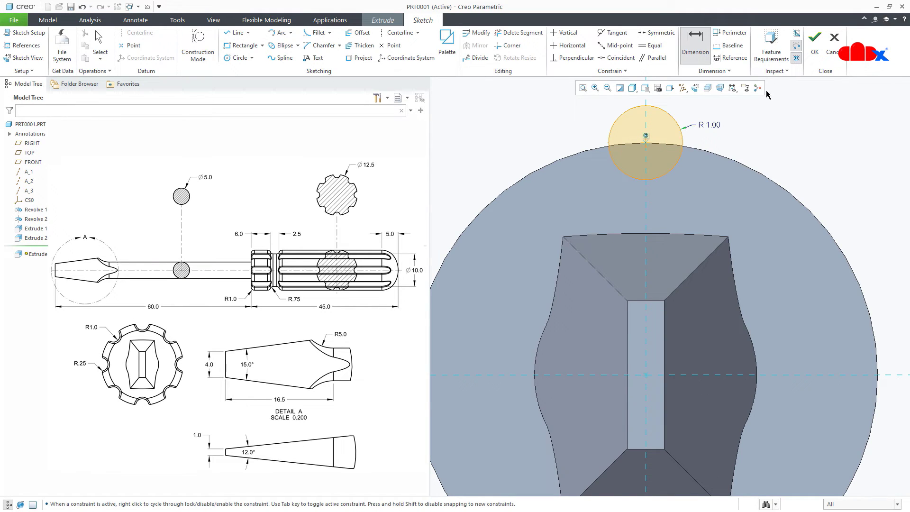
# - Extrude the circle as a through-all cut to remove a groove along the collar and handle
pyautogui.click(815, 41)
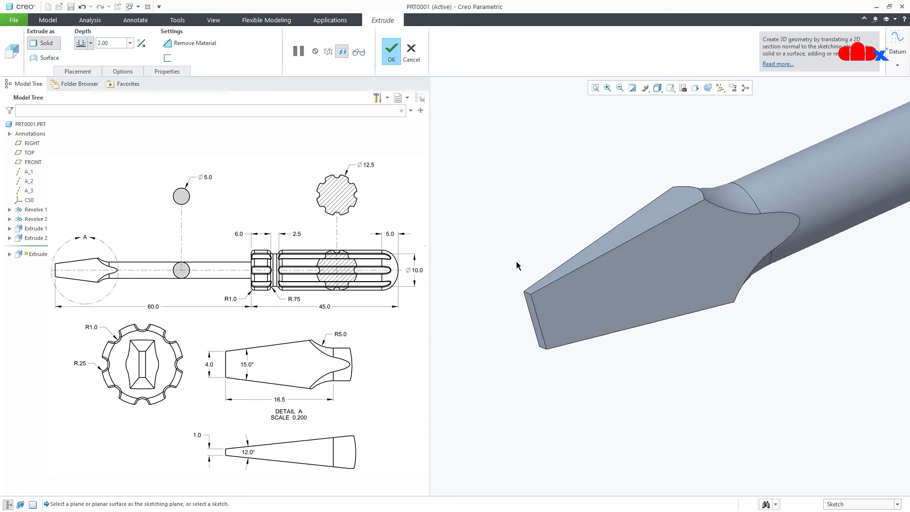
pyautogui.scroll(5, 617, 195)
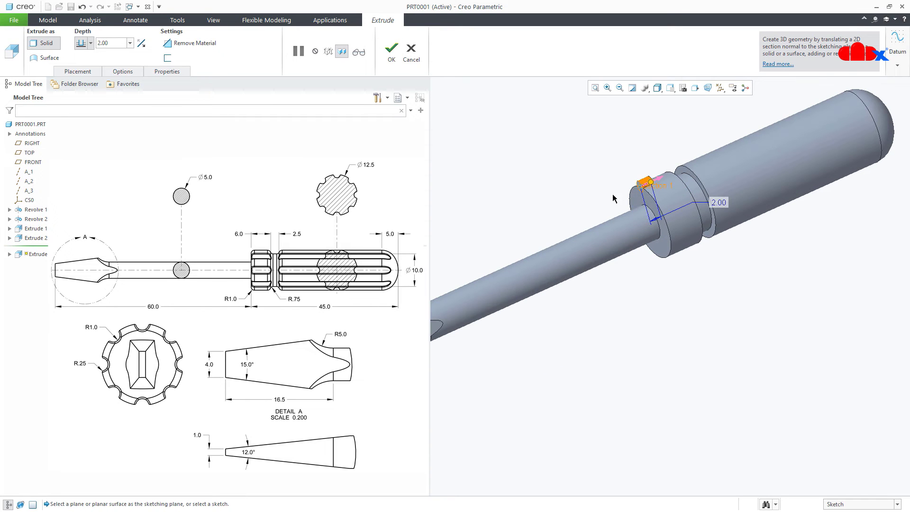
pyautogui.click(195, 44)
pyautogui.click(91, 44)
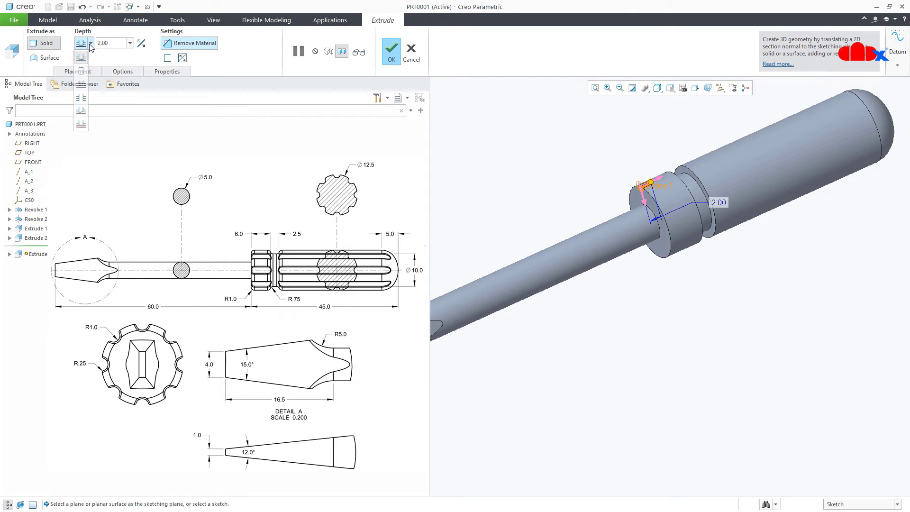
pyautogui.click(87, 97)
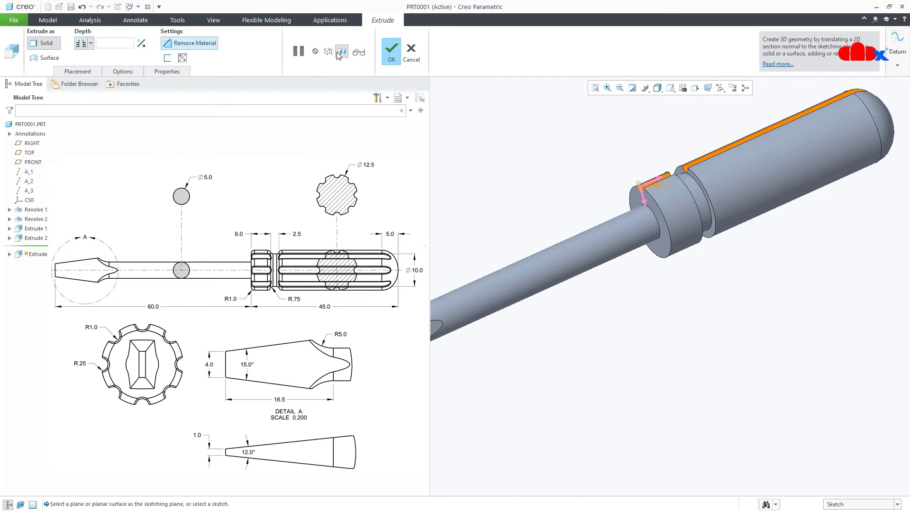
pyautogui.click(389, 53)
# - Pattern the groove cut around axis A_1 with 8 members spread over 360 degrees
pyautogui.scroll(-5, 651, 255)
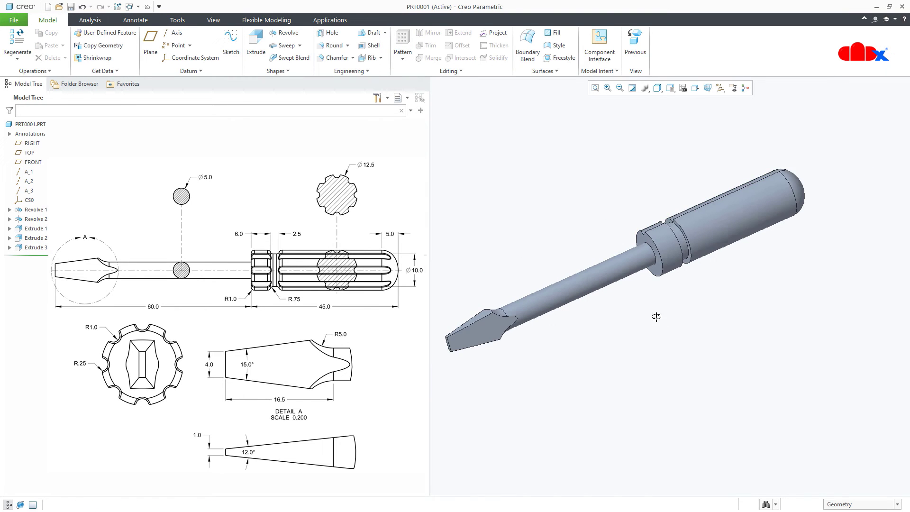
pyautogui.moveTo(654, 258); pyautogui.dragTo(679, 339, button='middle')
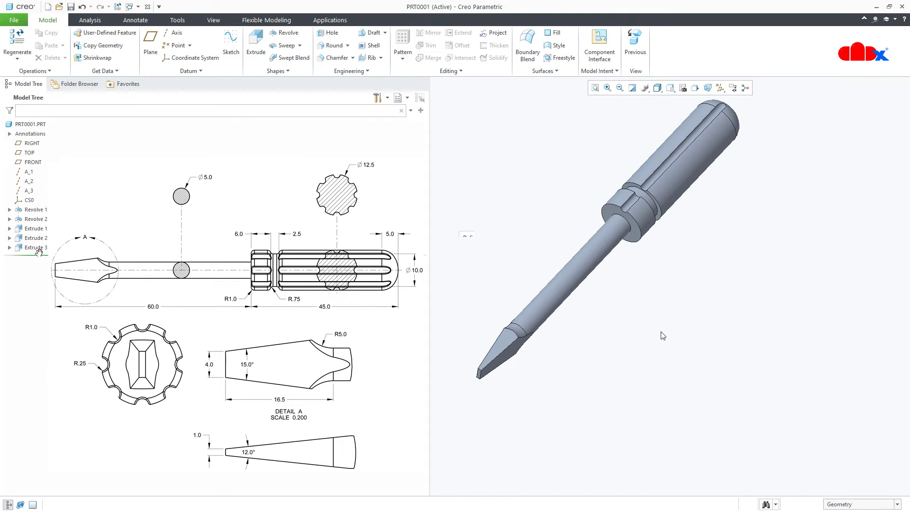
pyautogui.click(37, 248)
pyautogui.click(46, 205)
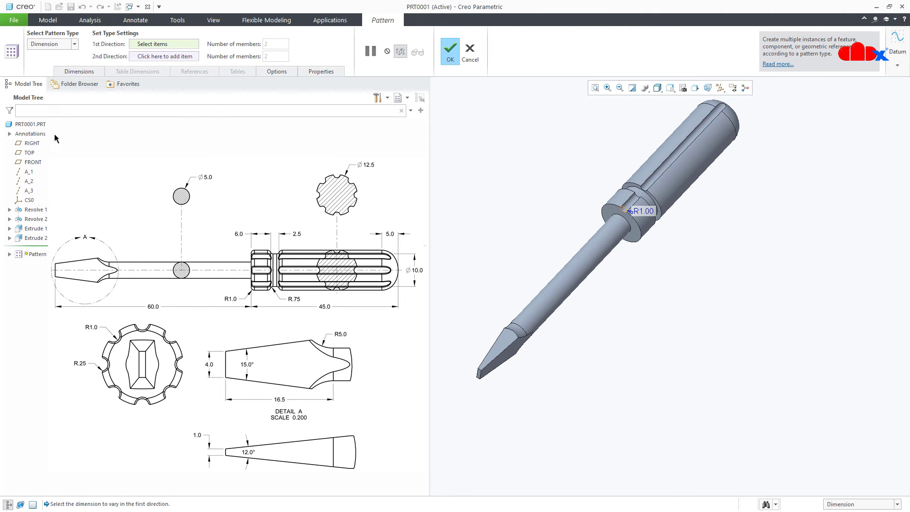
pyautogui.click(69, 44)
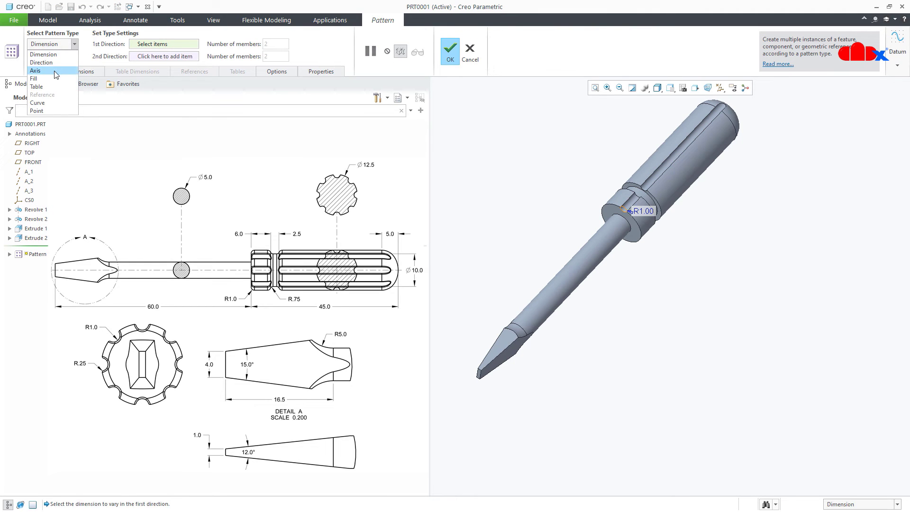
pyautogui.click(56, 72)
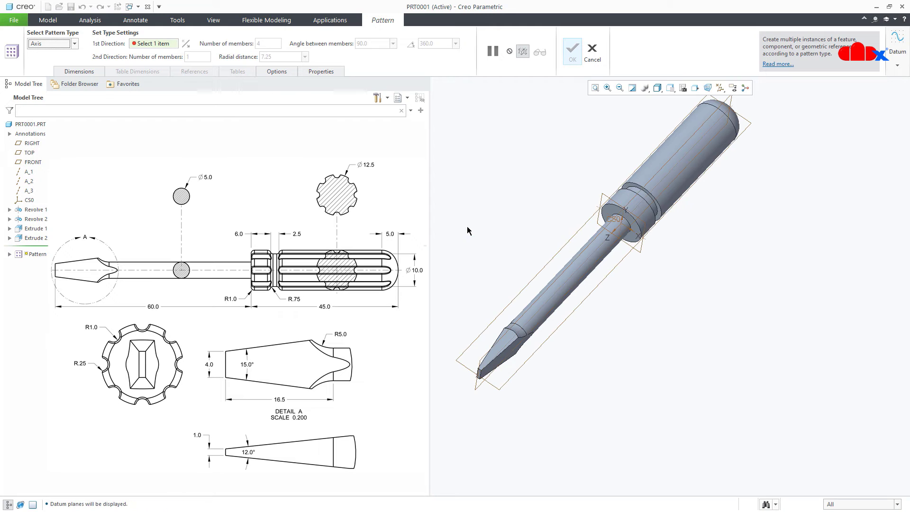
pyautogui.click(599, 249)
pyautogui.moveTo(647, 264); pyautogui.dragTo(645, 246, button='middle')
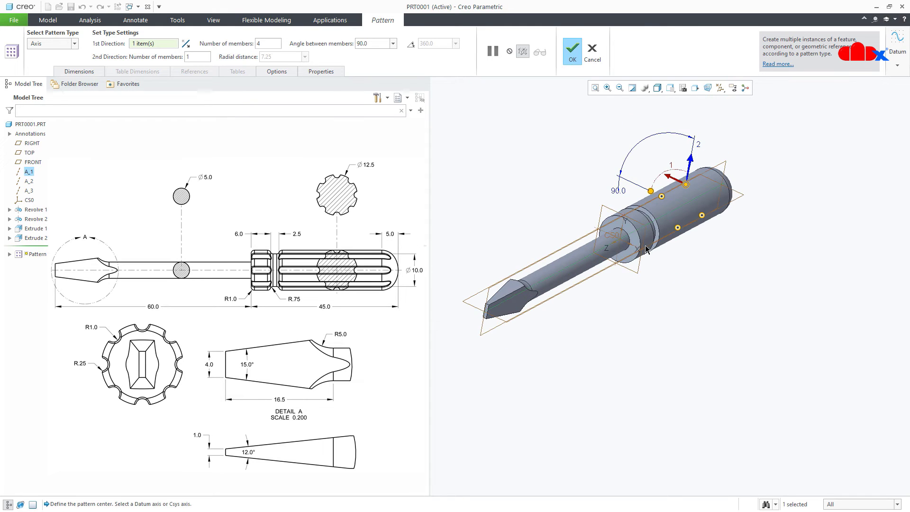
pyautogui.click(410, 44)
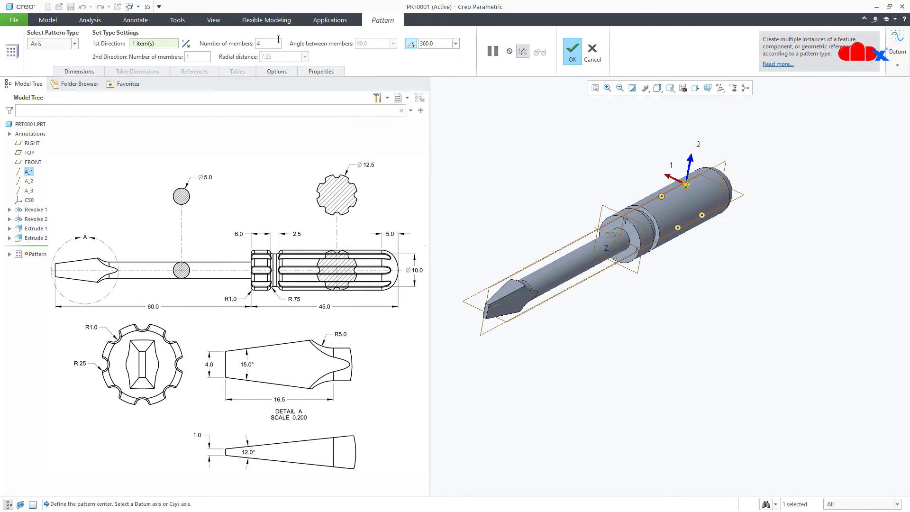
pyautogui.write('8')
pyautogui.click(573, 52)
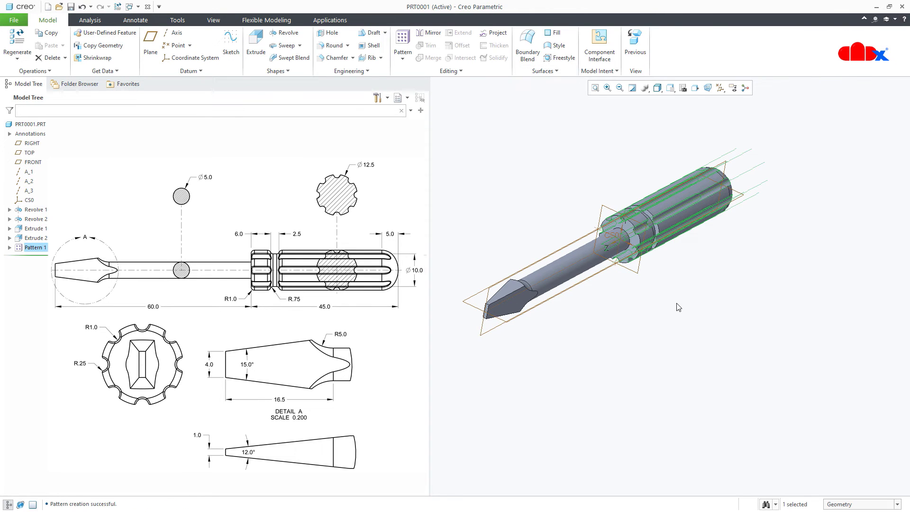
# - Examine the patterned grooves around the collar and handle from several angles
pyautogui.scroll(-3, 610, 227)
pyautogui.moveTo(630, 250); pyautogui.dragTo(607, 260, button='middle')
pyautogui.scroll(2, 674, 300)
pyautogui.moveTo(673, 299); pyautogui.dragTo(729, 311, button='middle')
pyautogui.scroll(2, 664, 327)
pyautogui.scroll(-2, 673, 305)
pyautogui.scroll(2, 675, 308)
pyautogui.moveTo(670, 300); pyautogui.dragTo(658, 284, button='middle')
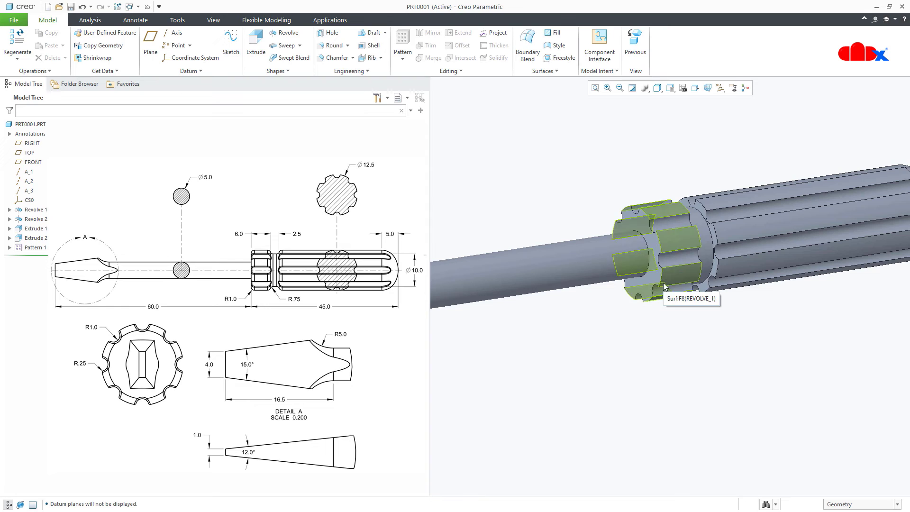
# - Move the feature insertion point before the groove pattern and round both outer collar edges and the handle's front edge with radius 1
pyautogui.click(593, 263)
pyautogui.moveTo(41, 255); pyautogui.dragTo(42, 242)
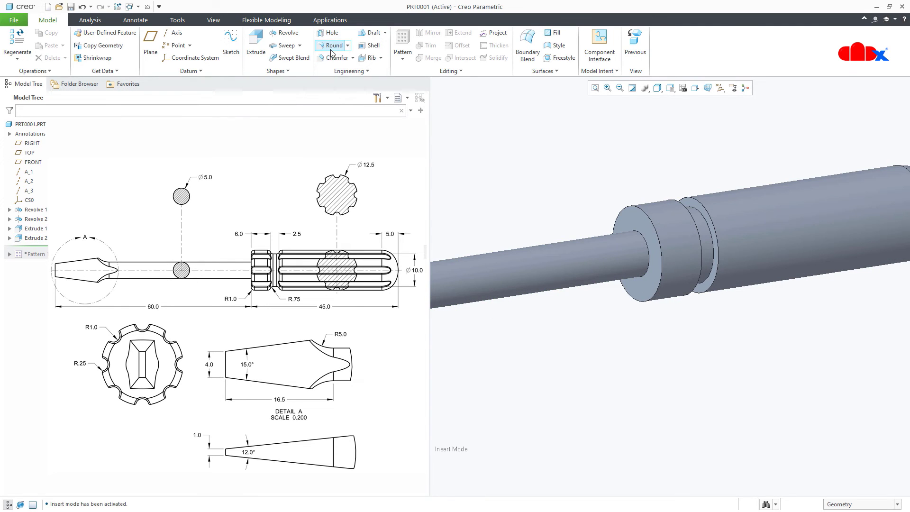
pyautogui.click(647, 212)
pyautogui.moveTo(650, 214); pyautogui.dragTo(761, 248, button='middle')
pyautogui.keyDown('ctrl'); pyautogui.click(703, 264); pyautogui.keyUp('ctrl')
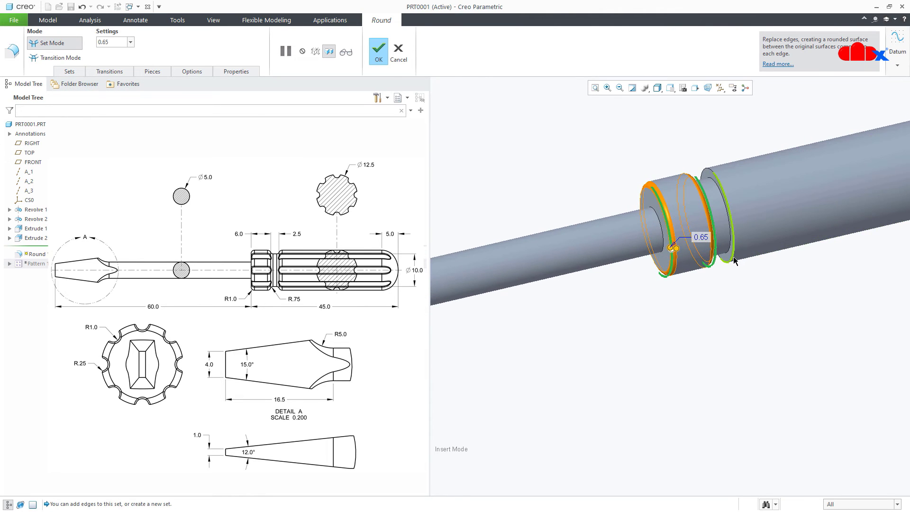
pyautogui.keyDown('ctrl'); pyautogui.click(735, 259); pyautogui.keyUp('ctrl')
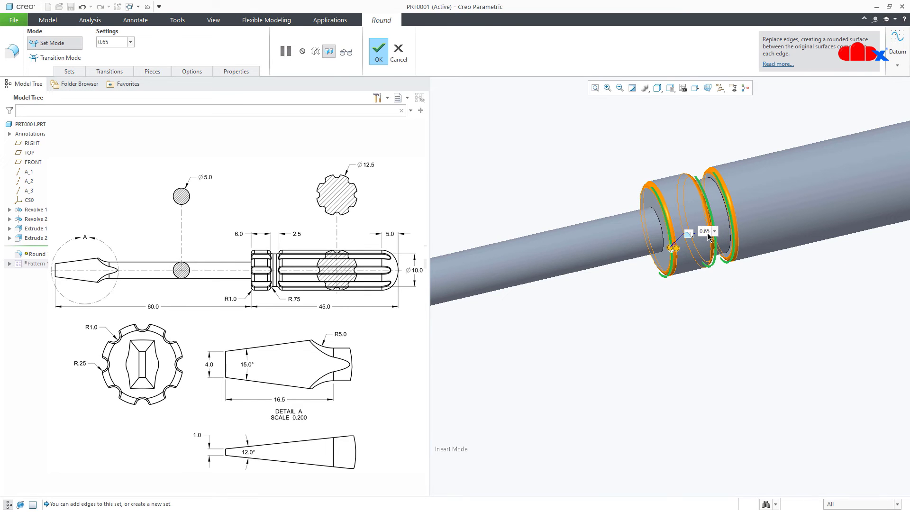
pyautogui.click(379, 56)
# - Round the two inner edges of the neck between the collar and the handle with radius 0.75
pyautogui.click(332, 45)
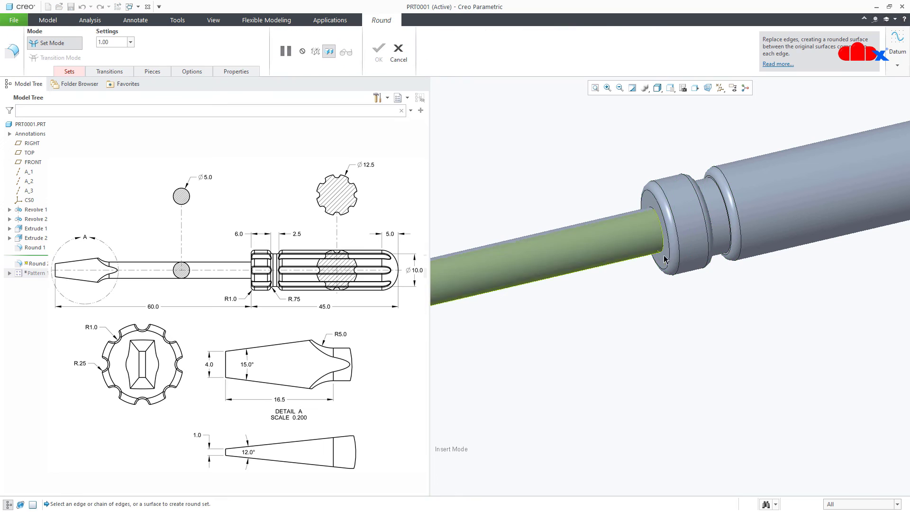
pyautogui.scroll(-4, 743, 226)
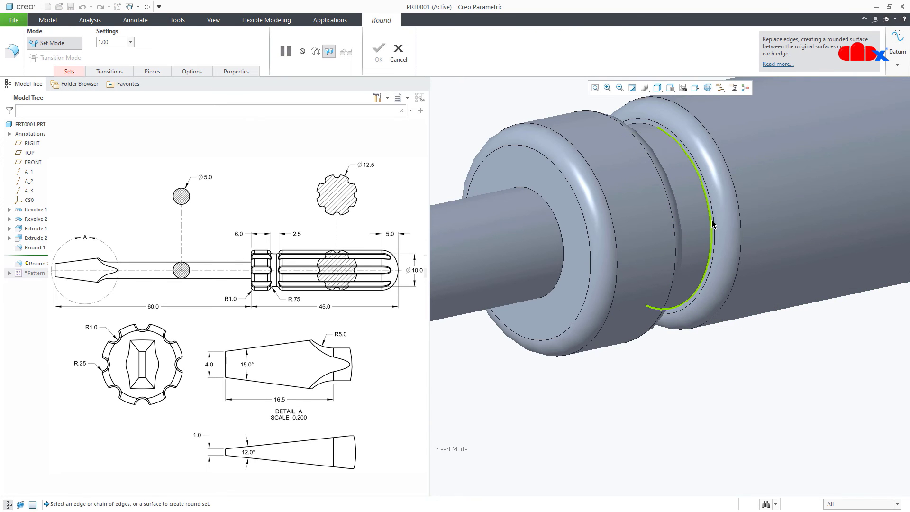
pyautogui.click(718, 224)
pyautogui.scroll(3, 711, 228)
pyautogui.moveTo(646, 249); pyautogui.dragTo(673, 229, button='middle')
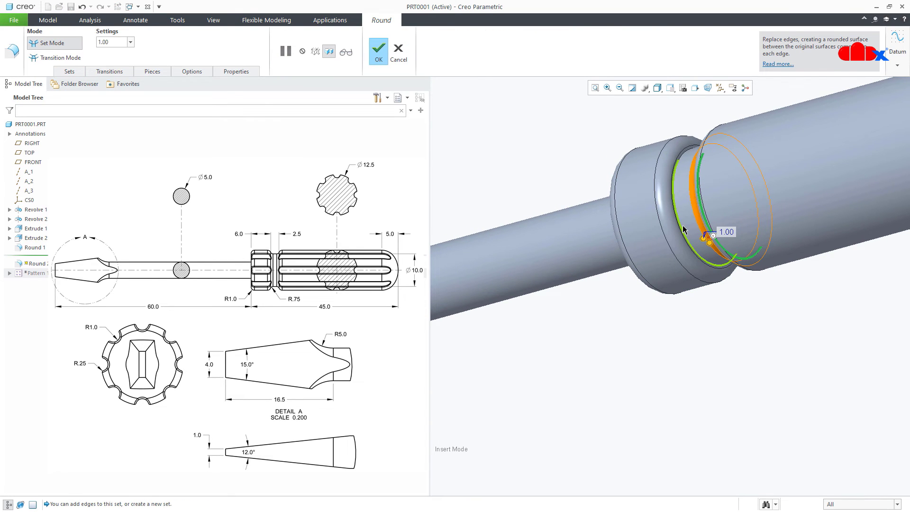
pyautogui.keyDown('ctrl'); pyautogui.click(676, 226); pyautogui.keyUp('ctrl')
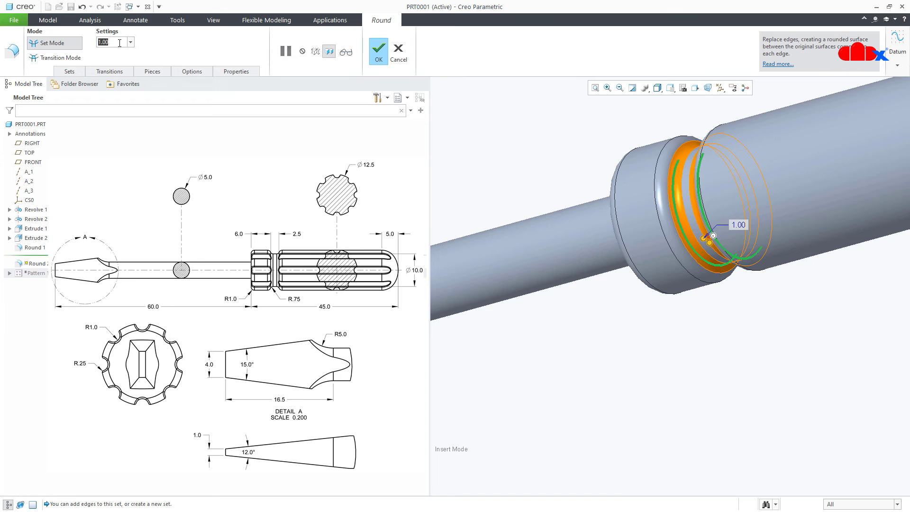
pyautogui.press('BackSpace')
pyautogui.write('.75')
pyautogui.press('Return')
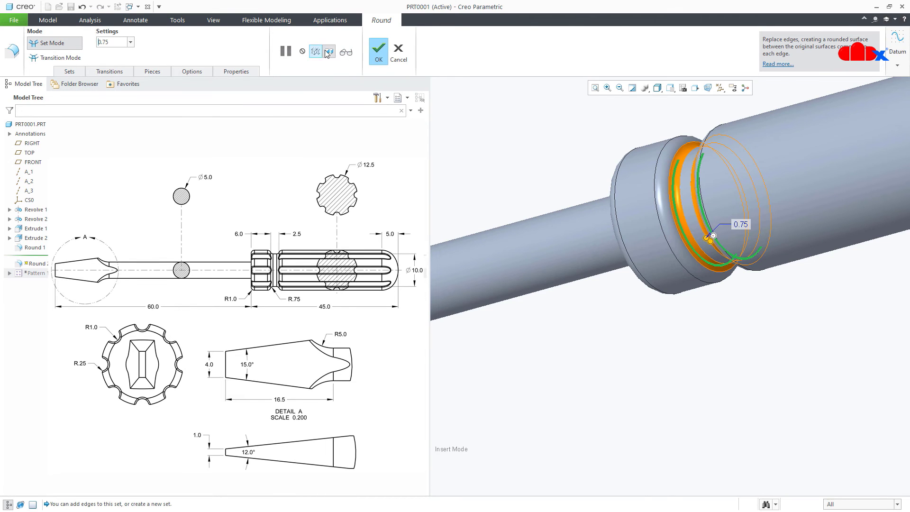
pyautogui.click(379, 51)
# - Move the feature insertion point back to the end of the model, after the groove pattern
pyautogui.click(572, 355)
pyautogui.scroll(3, 571, 355)
pyautogui.moveTo(572, 355); pyautogui.dragTo(627, 351, button='middle')
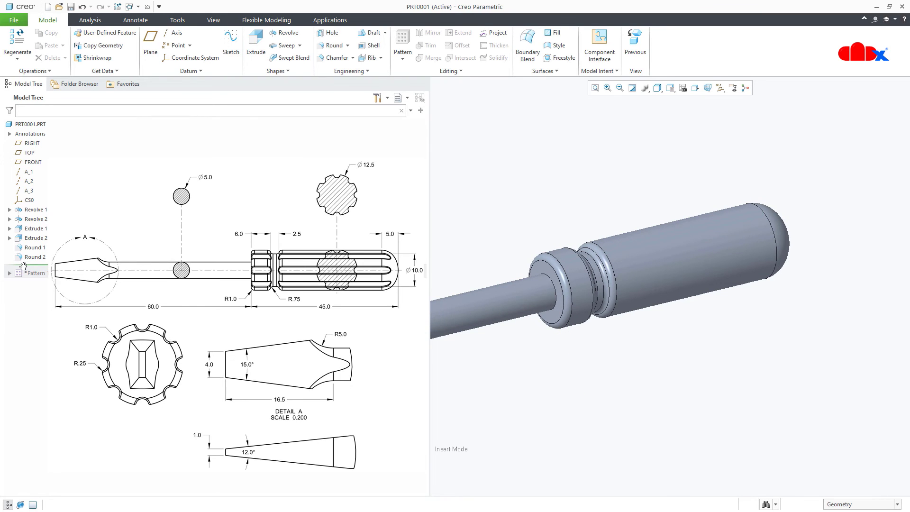
pyautogui.moveTo(20, 275); pyautogui.dragTo(22, 278)
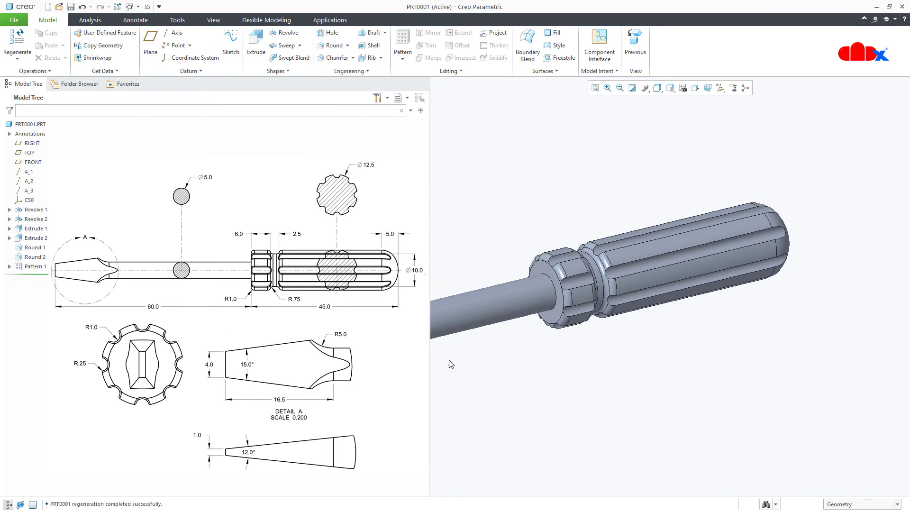
# - Start a round on the edges of one handle groove and one collar groove, with radius 0.25
pyautogui.click(334, 45)
pyautogui.moveTo(759, 244); pyautogui.dragTo(751, 259, button='middle')
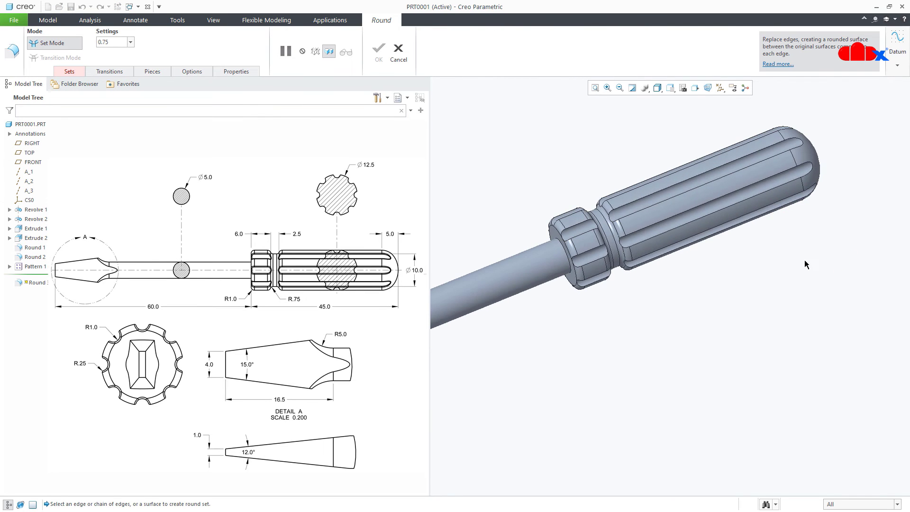
pyautogui.click(736, 195)
pyautogui.scroll(3, 599, 304)
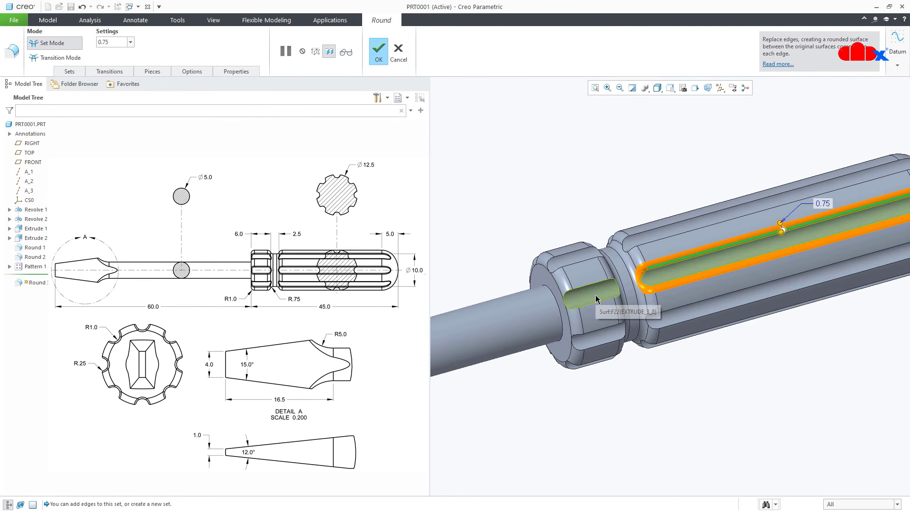
pyautogui.keyDown('ctrl'); pyautogui.click(596, 286); pyautogui.keyUp('ctrl')
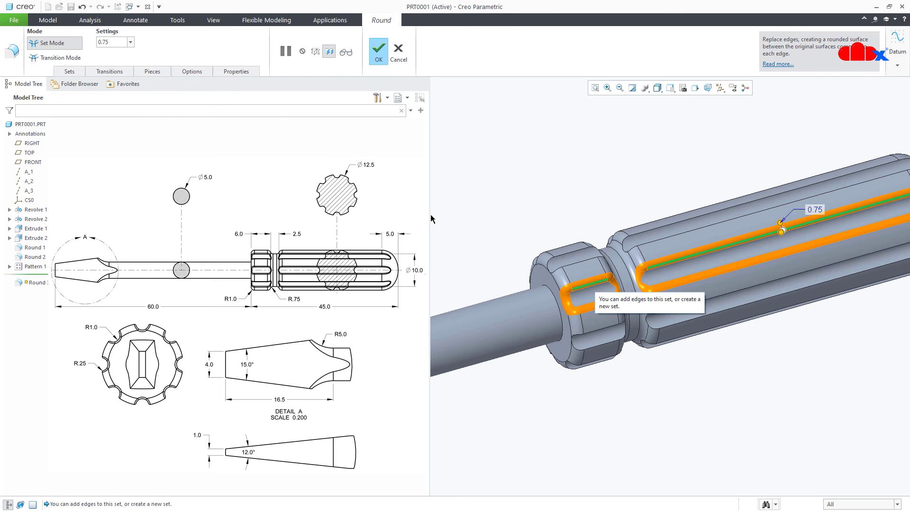
pyautogui.press('BackSpace')
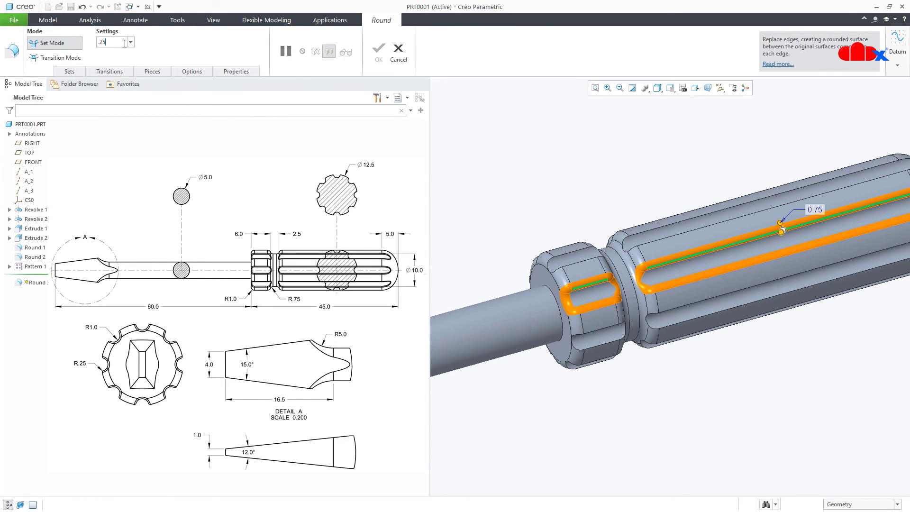
pyautogui.press('Return')
# - Add the edges of the remaining handle and collar grooves to the round and complete it
pyautogui.moveTo(545, 266); pyautogui.dragTo(618, 213, button='middle')
pyautogui.moveTo(572, 244)
pyautogui.mouseDown(button='middle')
pyautogui.moveTo(518, 264)
pyautogui.moveTo(532, 261)
pyautogui.mouseUp(button='middle')
pyautogui.keyDown('ctrl'); pyautogui.click(533, 261); pyautogui.keyUp('ctrl')
pyautogui.keyDown('ctrl'); pyautogui.click(481, 228); pyautogui.keyUp('ctrl')
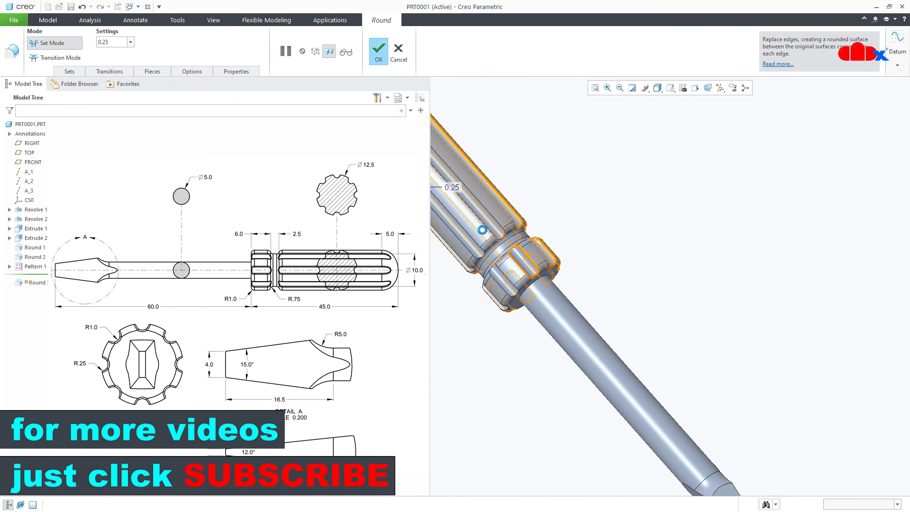
pyautogui.moveTo(481, 229); pyautogui.dragTo(514, 267, button='middle')
pyautogui.keyDown('ctrl'); pyautogui.click(514, 267); pyautogui.keyUp('ctrl')
pyautogui.keyDown('ctrl'); pyautogui.click(468, 245); pyautogui.keyUp('ctrl')
pyautogui.moveTo(469, 245); pyautogui.dragTo(589, 254, button='middle')
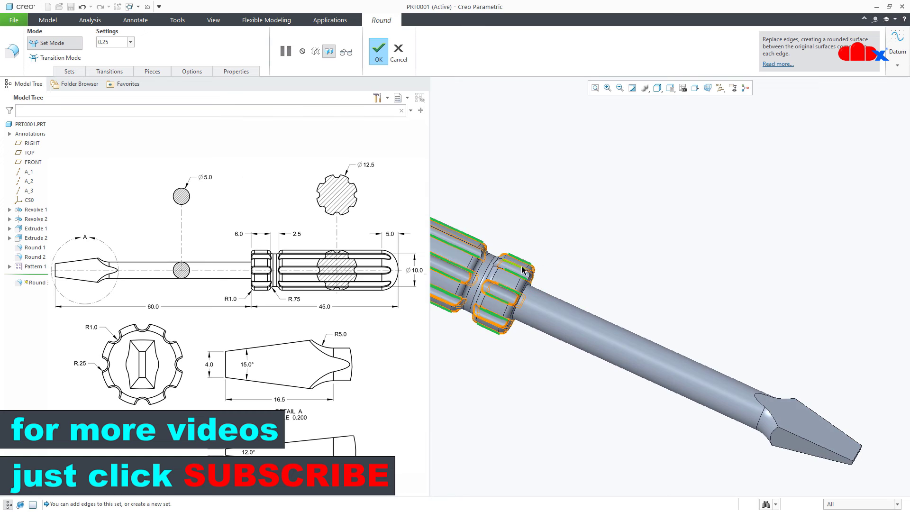
pyautogui.keyDown('ctrl'); pyautogui.click(522, 266); pyautogui.keyUp('ctrl')
pyautogui.keyDown('ctrl'); pyautogui.click(465, 246); pyautogui.keyUp('ctrl')
pyautogui.moveTo(465, 246); pyautogui.dragTo(642, 276, button='middle')
pyautogui.scroll(5, 642, 276)
pyautogui.hotkey('ctrl', 'd')
pyautogui.middleClick(630, 257)
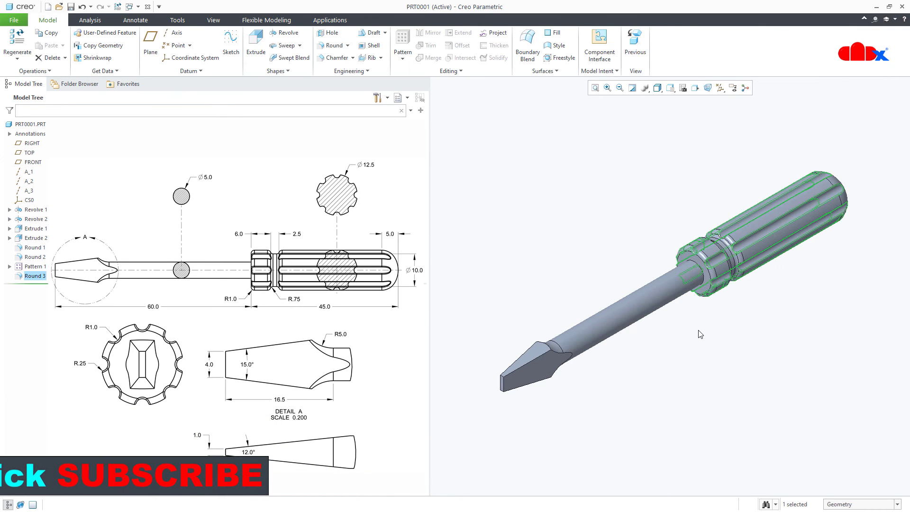
# - Examine the rounded grooves on the collar and handle, and check the first member of the groove pattern
pyautogui.click(699, 333)
pyautogui.scroll(4, 699, 333)
pyautogui.scroll(-4, 748, 273)
pyautogui.scroll(-2, 502, 327)
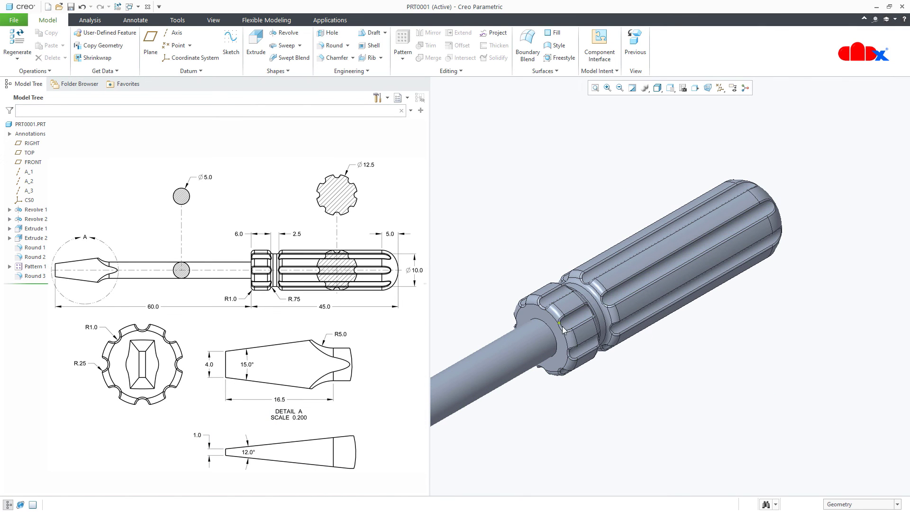
pyautogui.click(9, 267)
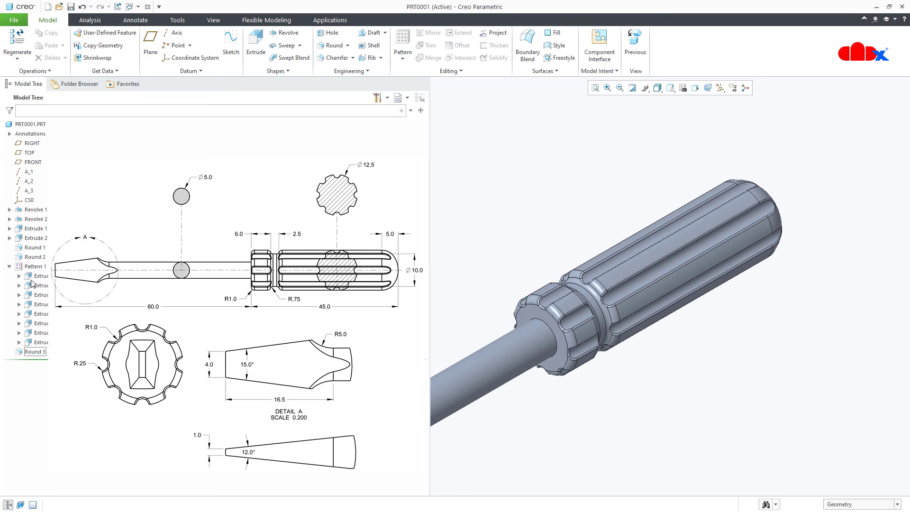
pyautogui.click(35, 277)
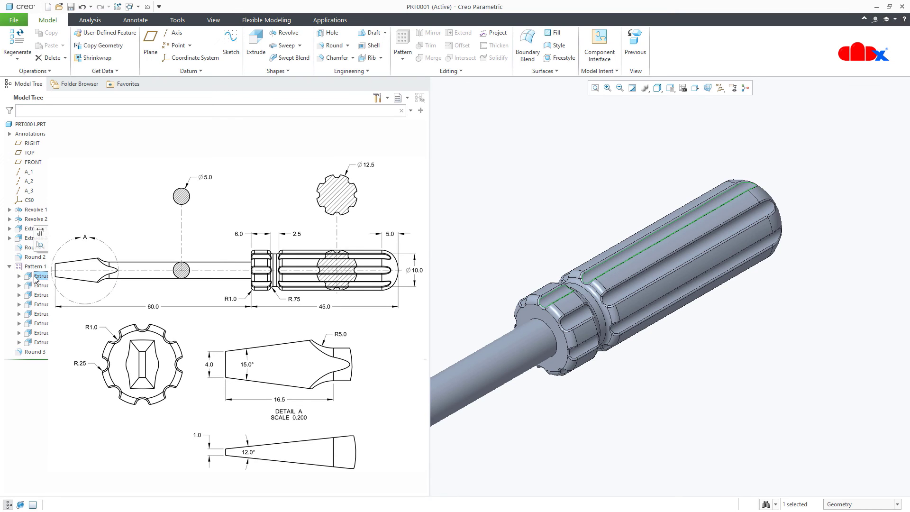
pyautogui.click(682, 376)
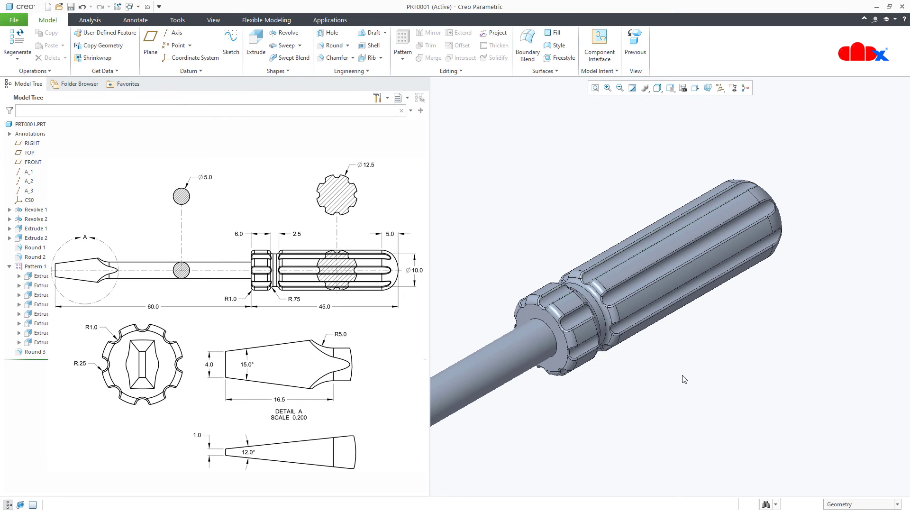
pyautogui.hotkey('ctrl', 'd')
pyautogui.click(9, 266)
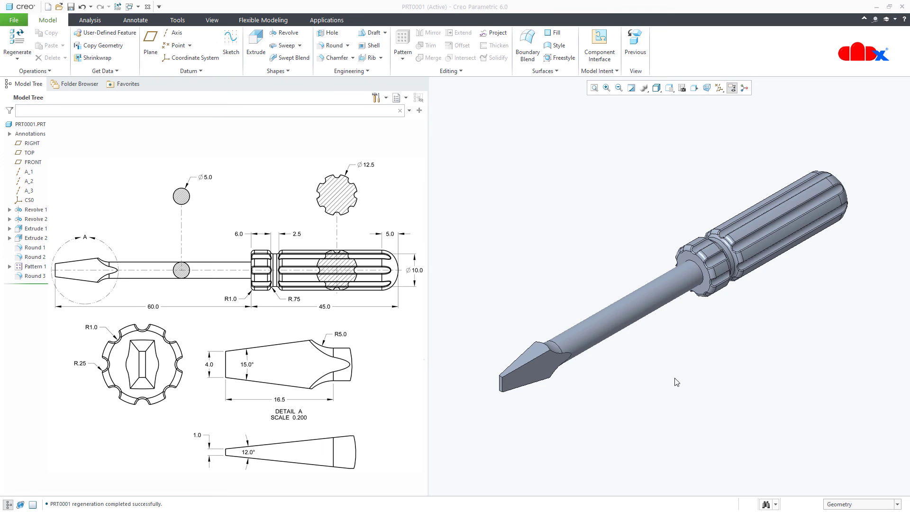
# - Apply the green appearance to all handle and collar surfaces, including the collar's front face
pyautogui.scroll(6, 722, 274)
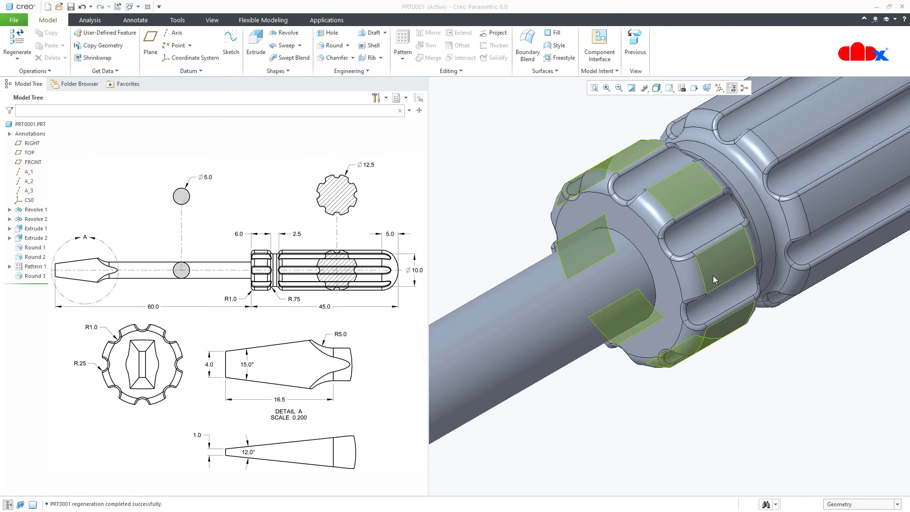
pyautogui.click(695, 281)
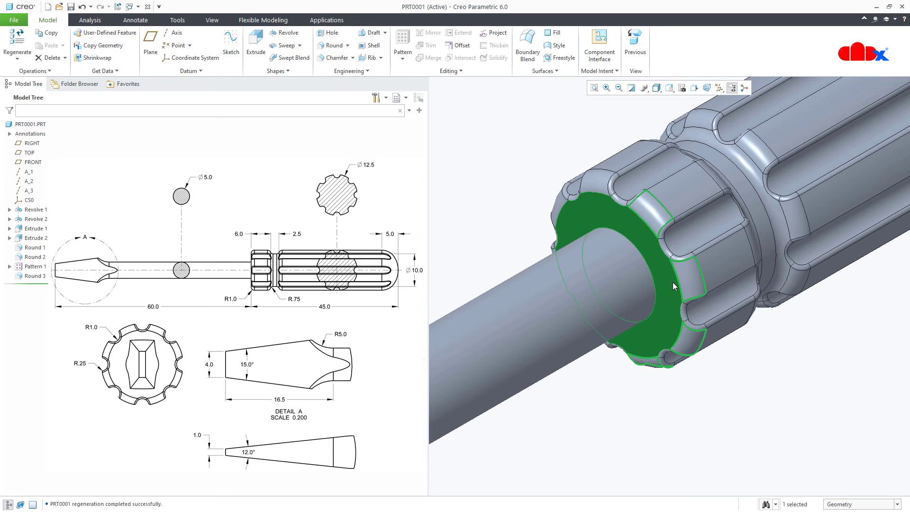
pyautogui.click(673, 282)
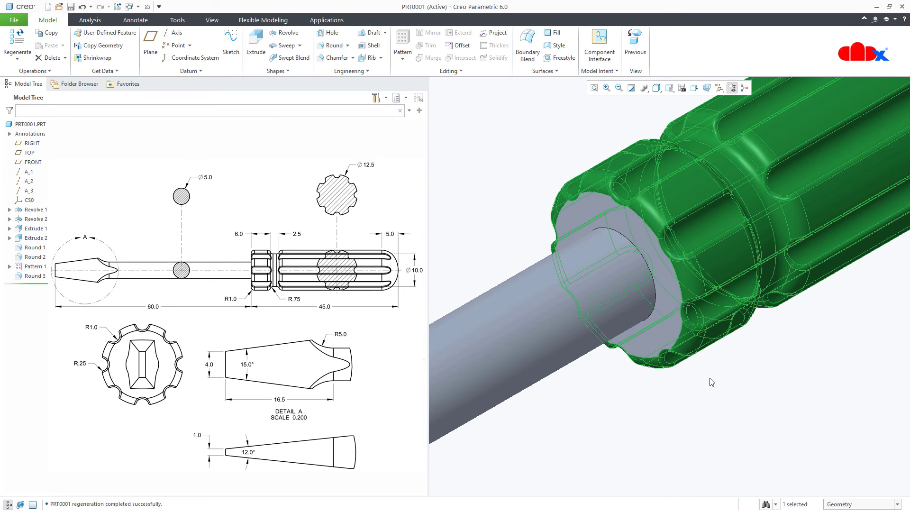
pyautogui.keyDown('ctrl'); pyautogui.click(672, 303); pyautogui.keyUp('ctrl')
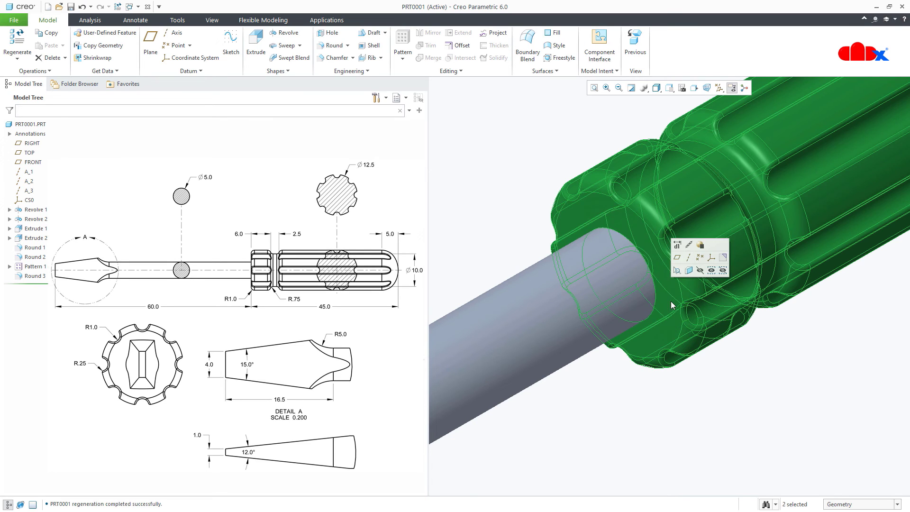
pyautogui.click(212, 21)
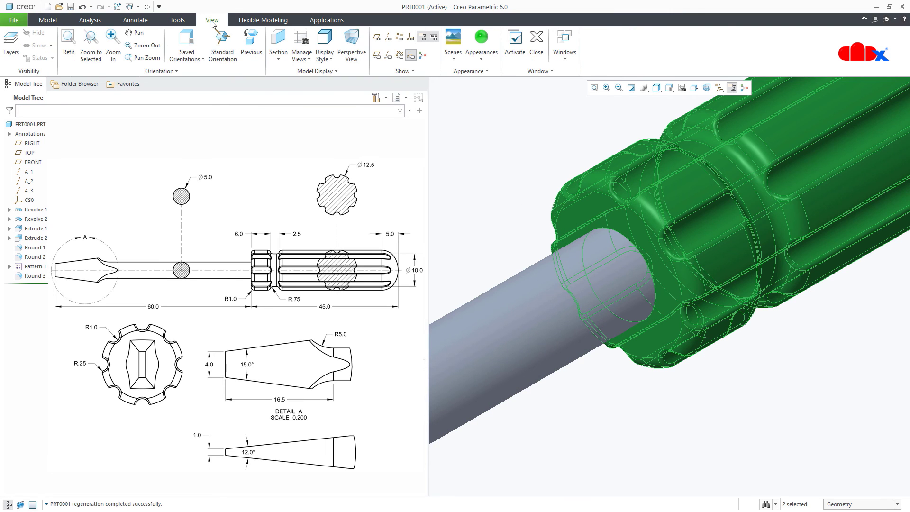
pyautogui.click(479, 59)
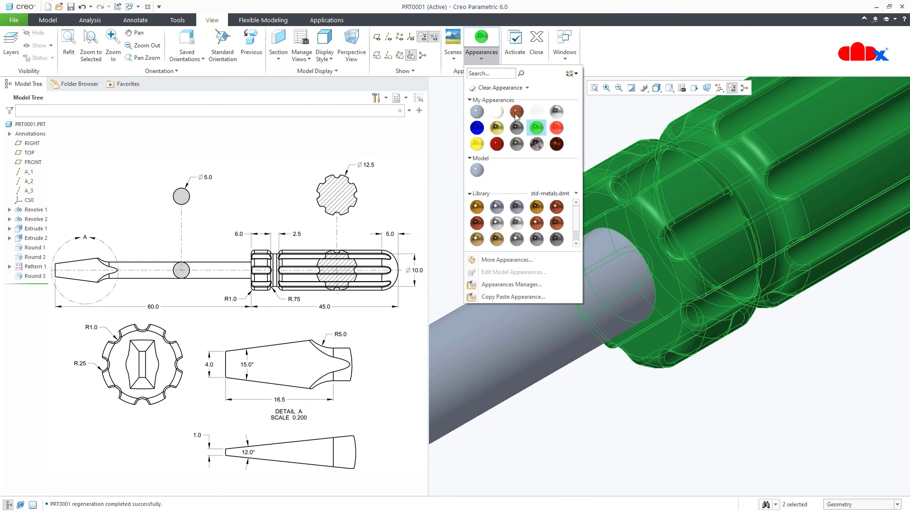
pyautogui.click(536, 126)
# - Apply a reflective silver metal appearance to all surfaces of the shaft and tip, bounded by the collar's front face
pyautogui.scroll(5, 630, 370)
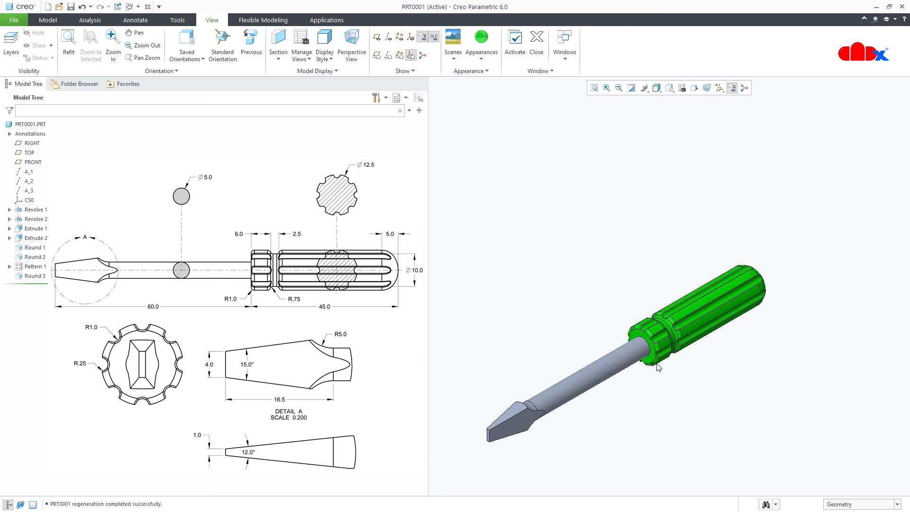
pyautogui.scroll(-2, 572, 436)
pyautogui.moveTo(608, 411); pyautogui.dragTo(602, 413, button='middle')
pyautogui.scroll(2, 749, 355)
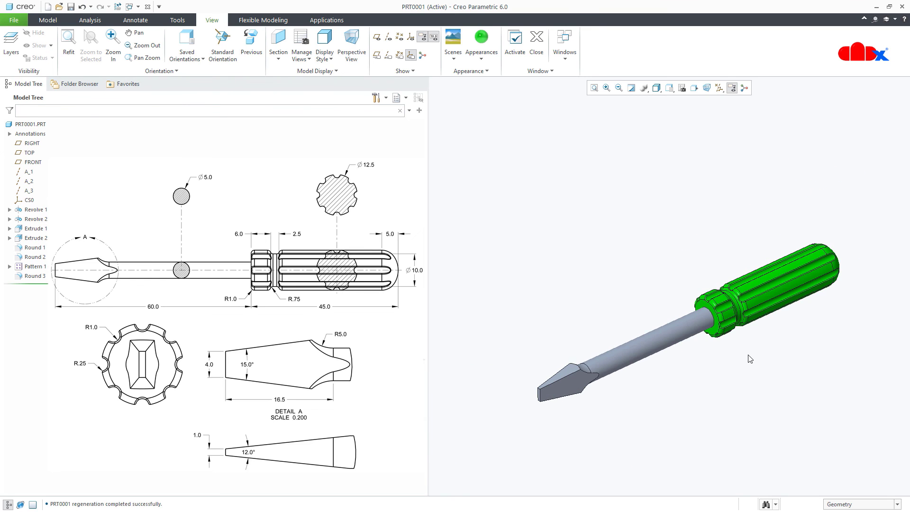
pyautogui.scroll(-1, 635, 419)
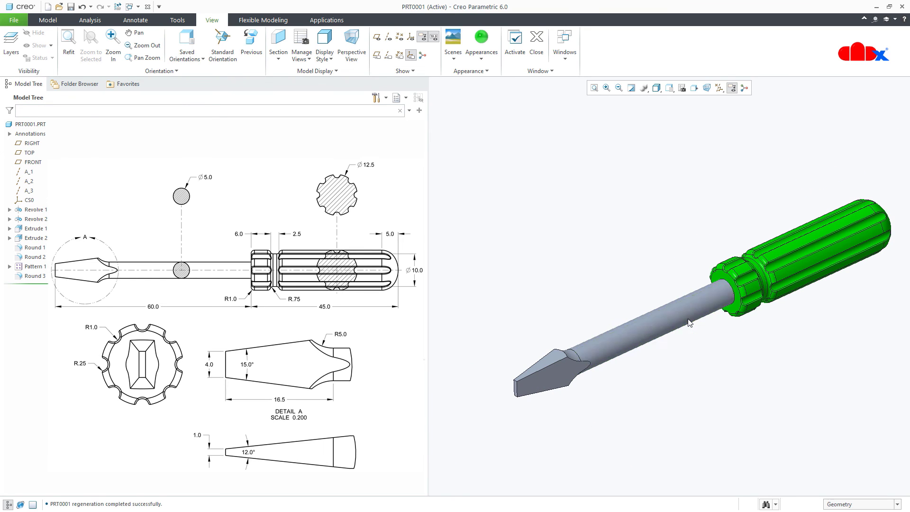
pyautogui.click(711, 309)
pyautogui.scroll(-3, 711, 312)
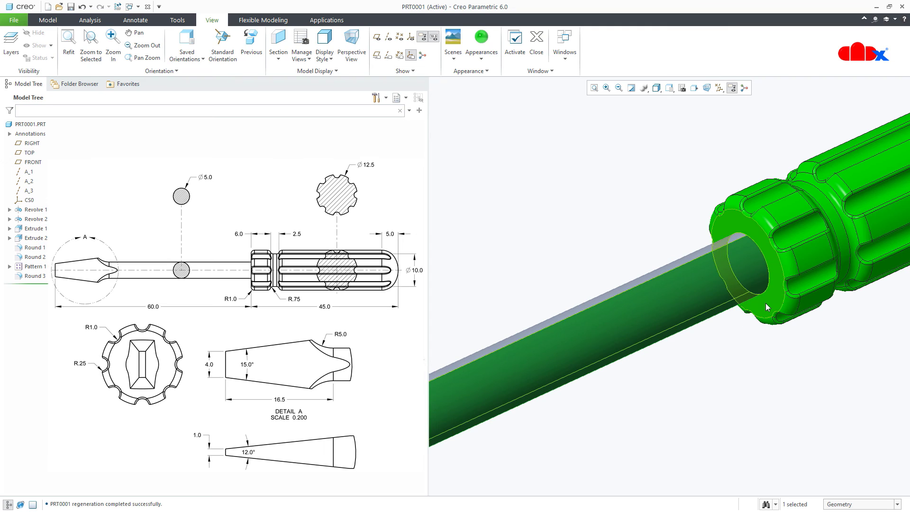
pyautogui.click(766, 302)
pyautogui.click(766, 304)
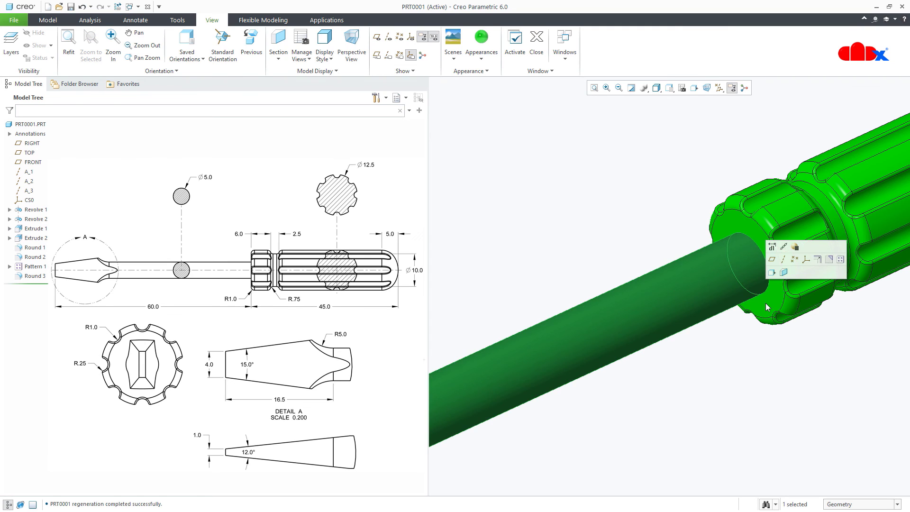
pyautogui.scroll(5, 751, 341)
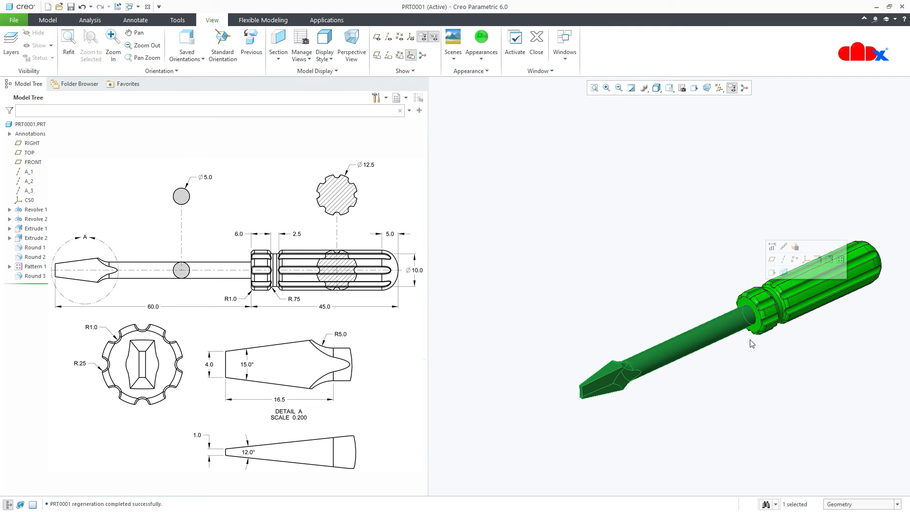
pyautogui.click(486, 59)
pyautogui.click(558, 116)
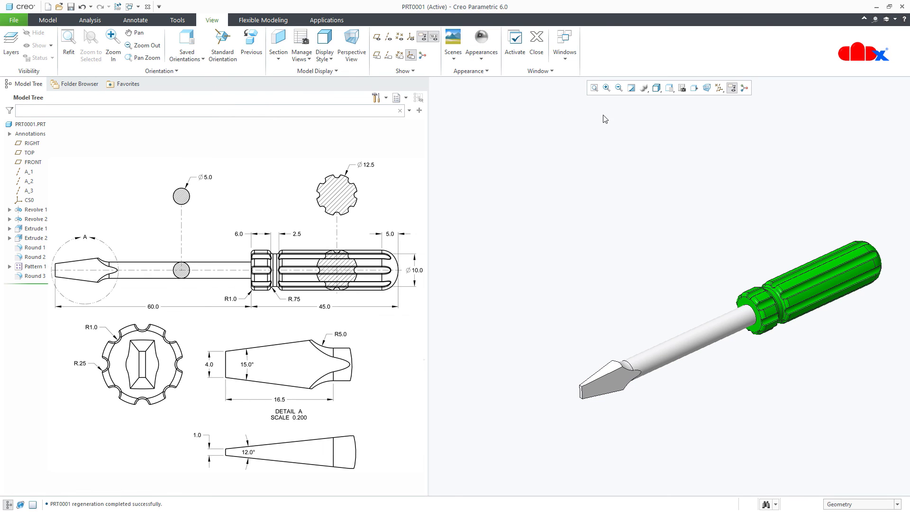
# - Set the display style to Shading With Reflections and show the whole screwdriver
pyautogui.click(656, 91)
pyautogui.click(676, 98)
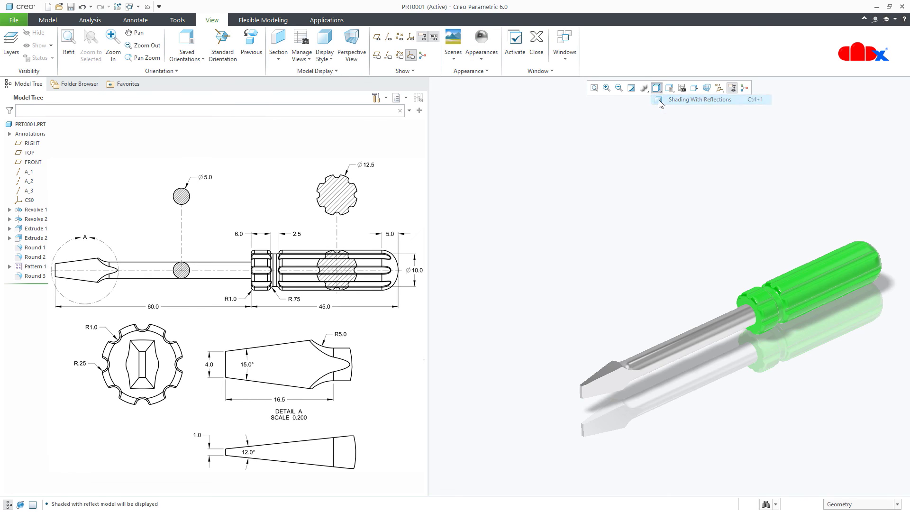
pyautogui.moveTo(754, 388)
pyautogui.mouseDown(button='middle')
pyautogui.moveTo(824, 351)
pyautogui.moveTo(806, 359)
pyautogui.moveTo(731, 355)
pyautogui.mouseUp(button='middle')
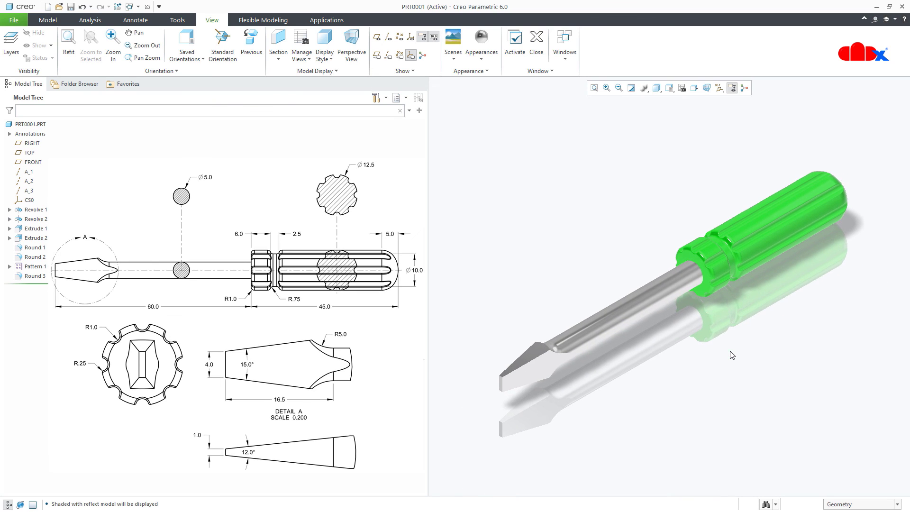
# - Darken the model's ptc-painted-green appearance on the handle and collar to an RGB green value of about 114
pyautogui.click(481, 54)
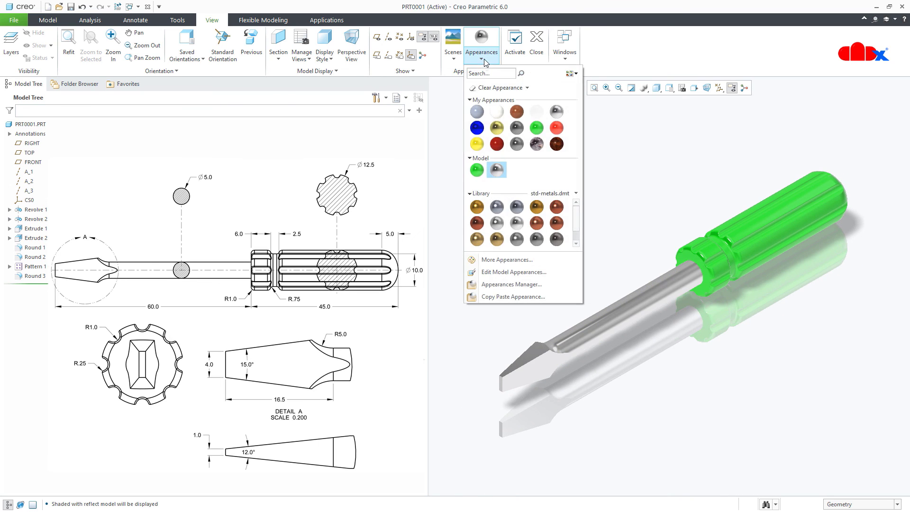
pyautogui.rightClick(480, 173)
pyautogui.click(498, 178)
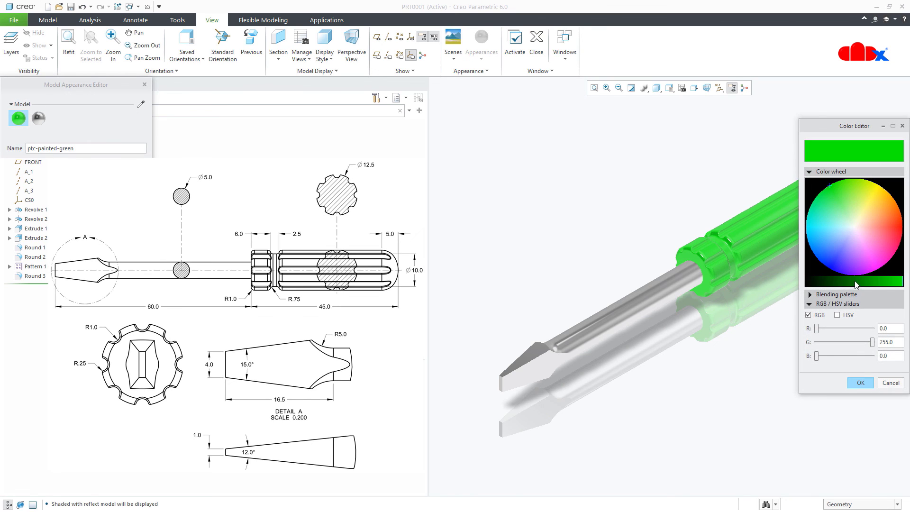
pyautogui.click(864, 282)
pyautogui.moveTo(859, 283)
pyautogui.mouseDown()
pyautogui.moveTo(872, 283)
pyautogui.moveTo(849, 284)
pyautogui.mouseUp()
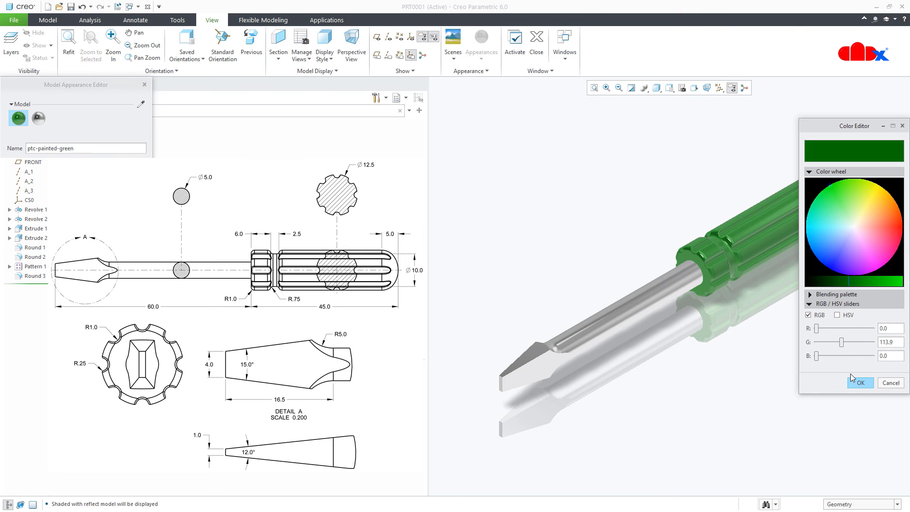
pyautogui.click(860, 383)
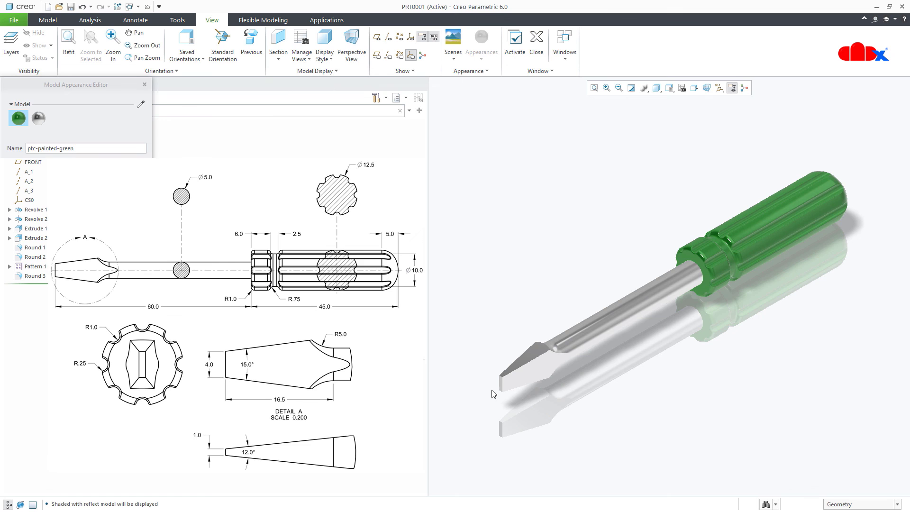
pyautogui.click(131, 448)
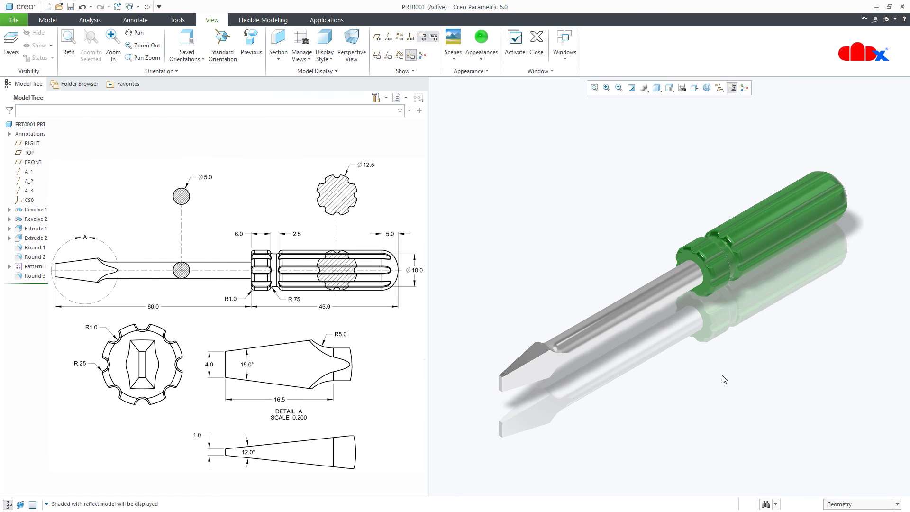
pyautogui.moveTo(724, 379)
pyautogui.mouseDown(button='middle')
pyautogui.moveTo(670, 342)
pyautogui.moveTo(693, 351)
pyautogui.moveTo(715, 423)
pyautogui.moveTo(699, 341)
pyautogui.moveTo(692, 331)
pyautogui.moveTo(706, 420)
pyautogui.mouseUp(button='middle')
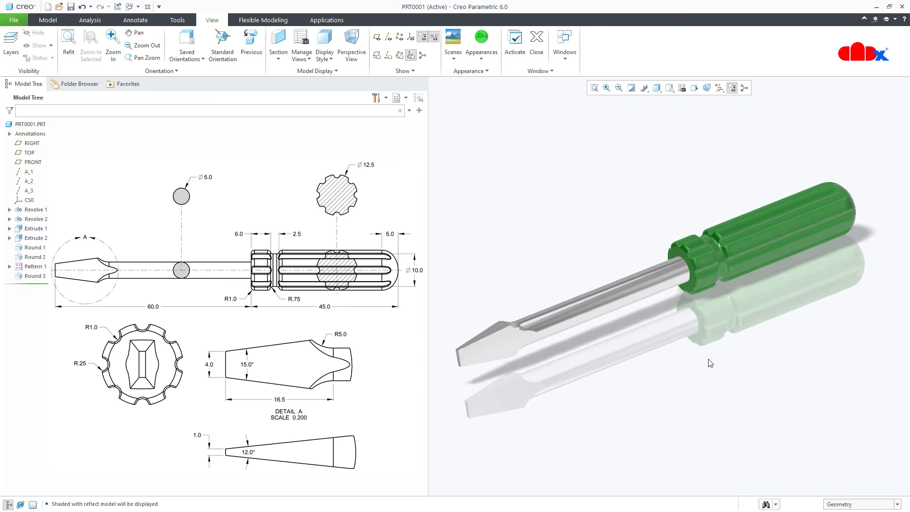
pyautogui.moveTo(710, 363); pyautogui.dragTo(777, 393, button='middle')
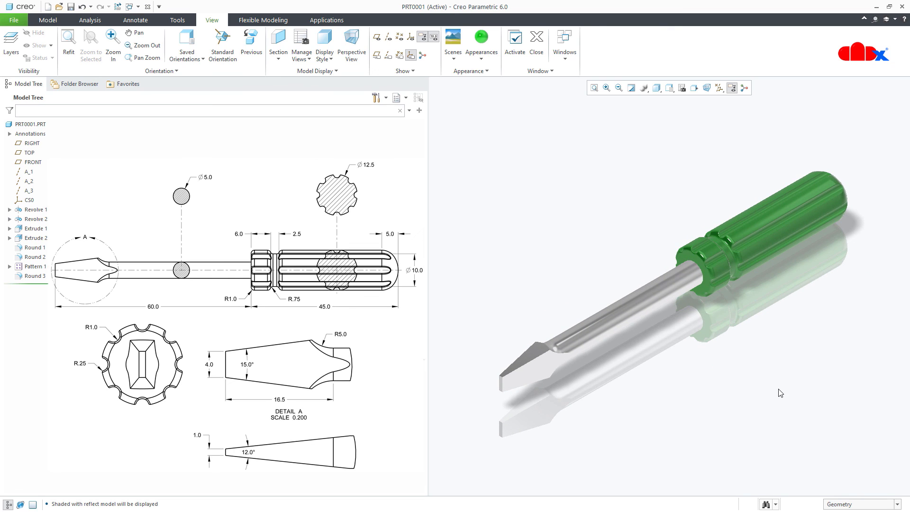